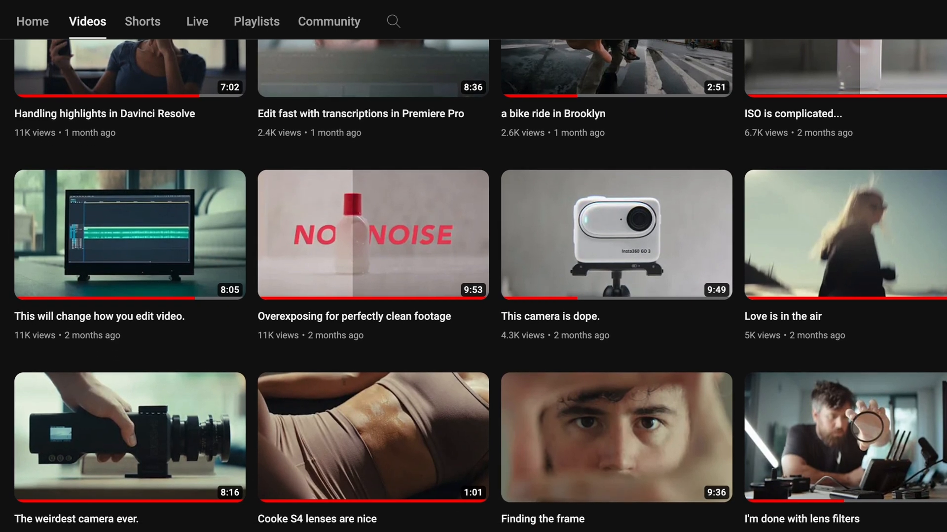
scroll(474, 286, "down", 20)
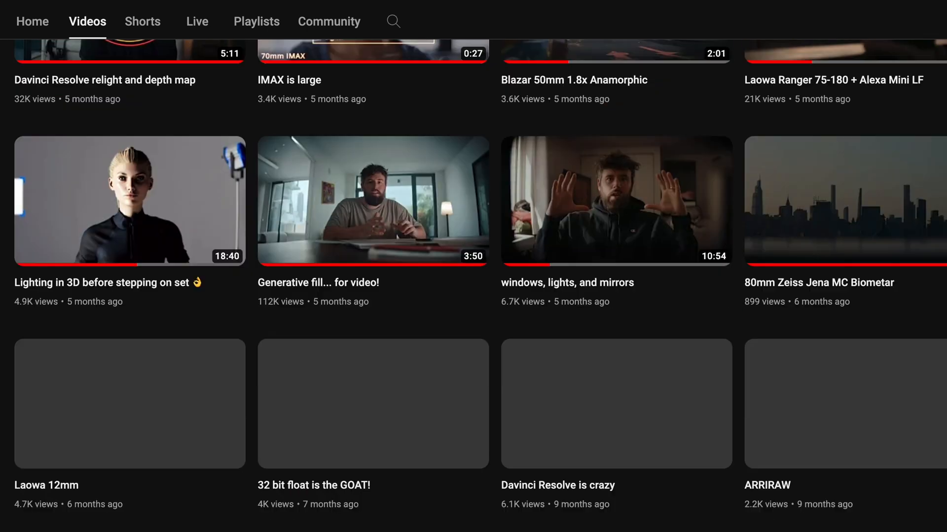
scroll(474, 285, "down", 1)
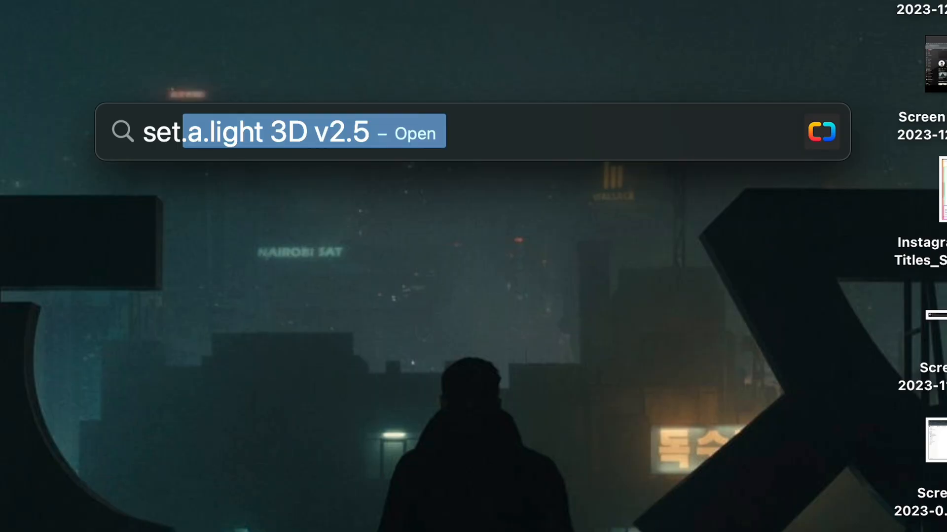
Launch set.a.light 3D v2.5 and open the wide cabin interior photo from the Music Video Location folder in Preview as a reference
key("Return")
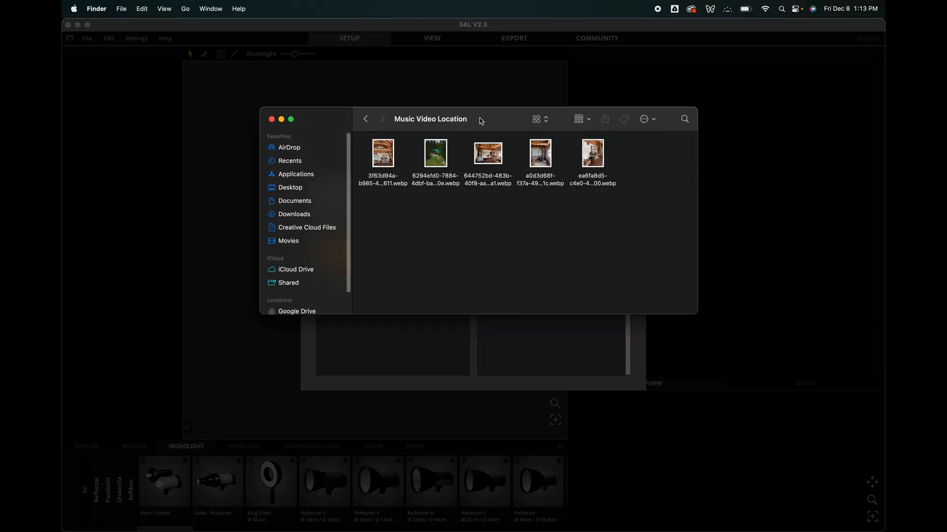
left_click_drag(481, 122, 483, 148)
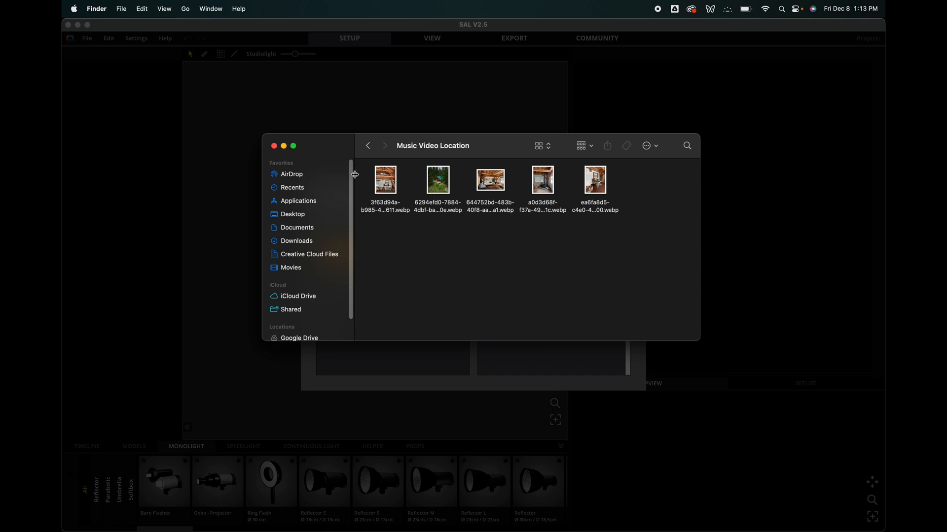
left_click_drag(489, 151, 456, 150)
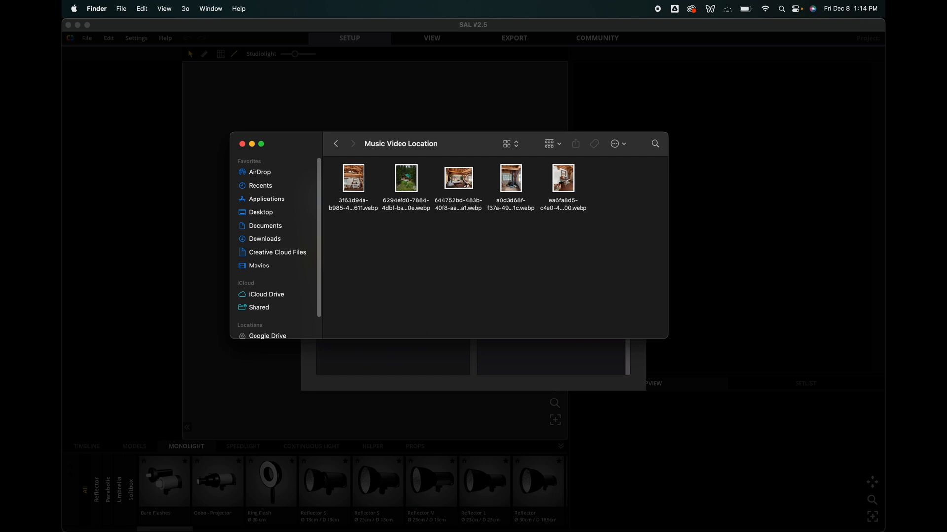
double_click(466, 185)
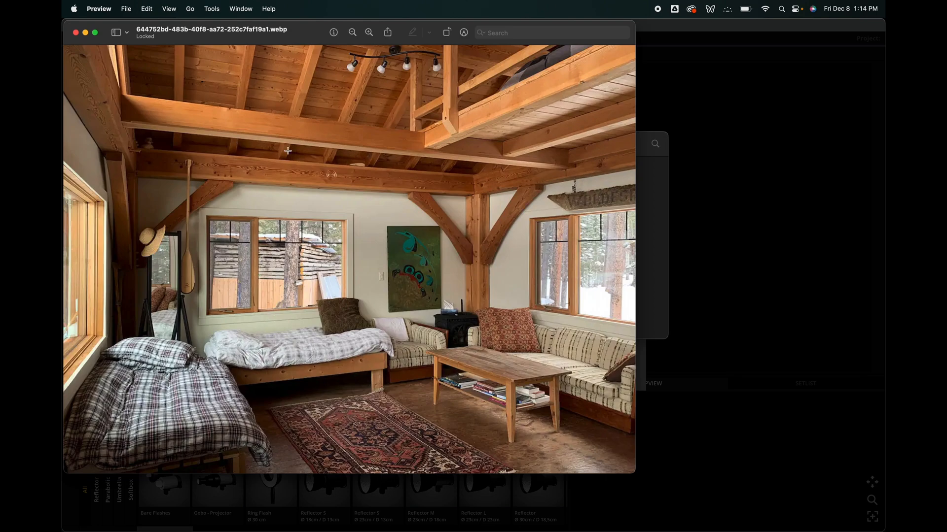
left_click_drag(304, 36, 470, 56)
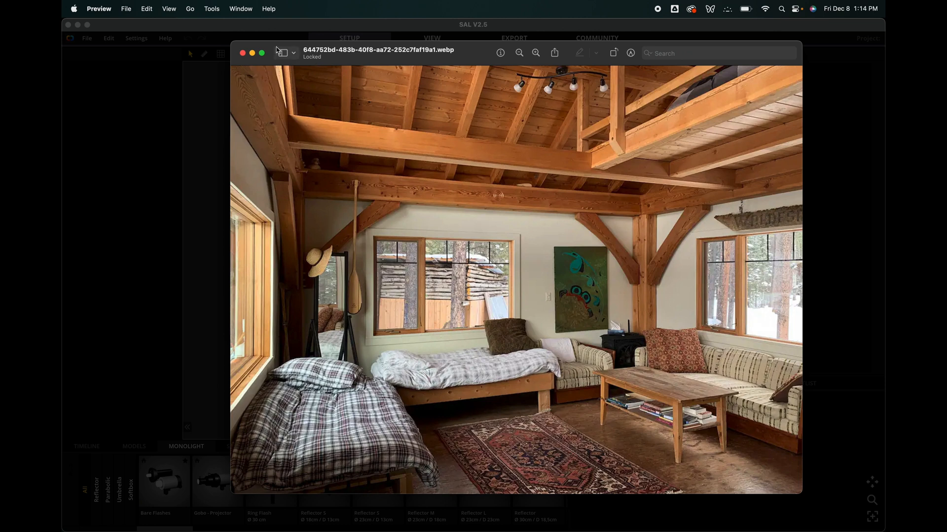
left_click(262, 53)
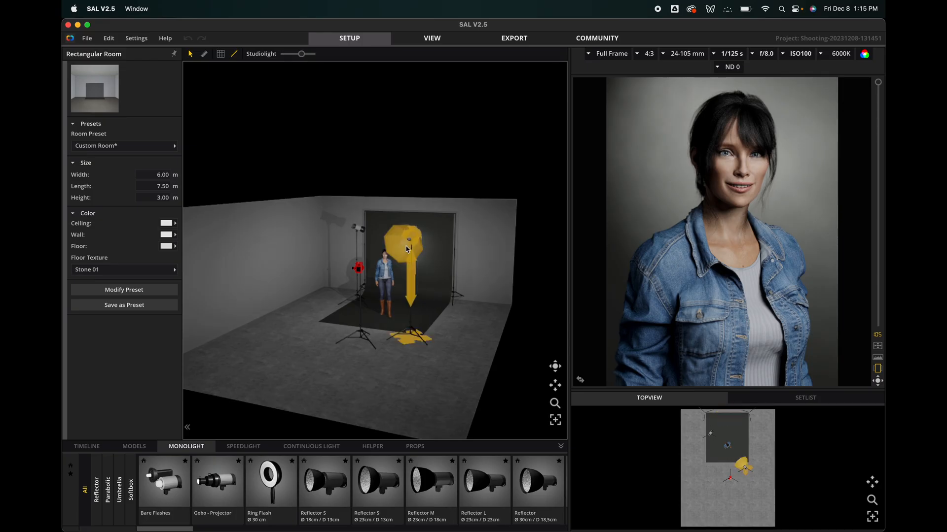
Delete the softbox light, the background light and the backdrop from the default studio set
left_click(402, 250)
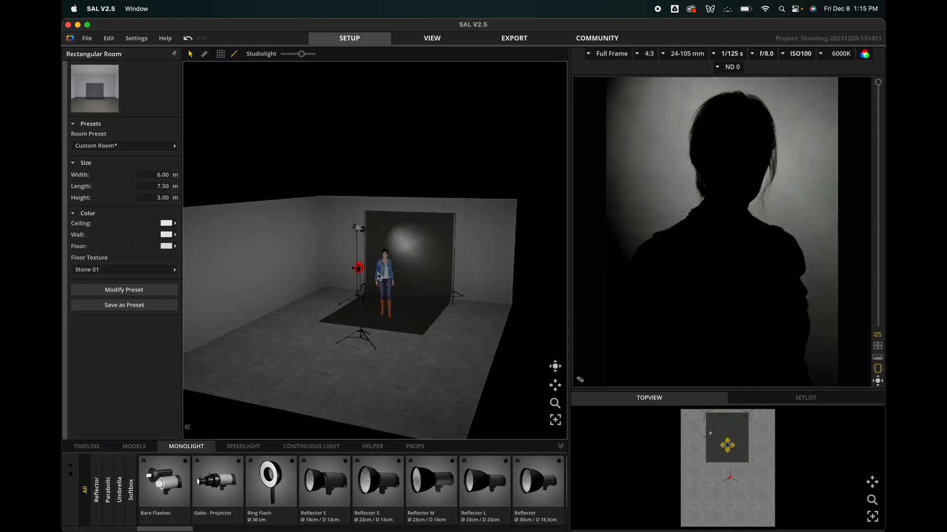
left_click(406, 241)
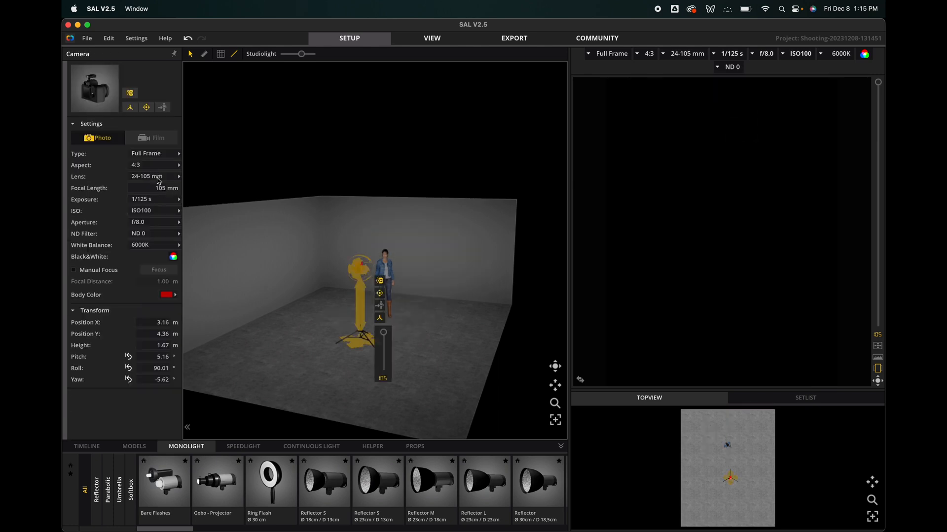
Switch the camera to Film mode with the Crop 1.6 (APS-C Canon) sensor type and a 16:9 aspect
left_click(136, 143)
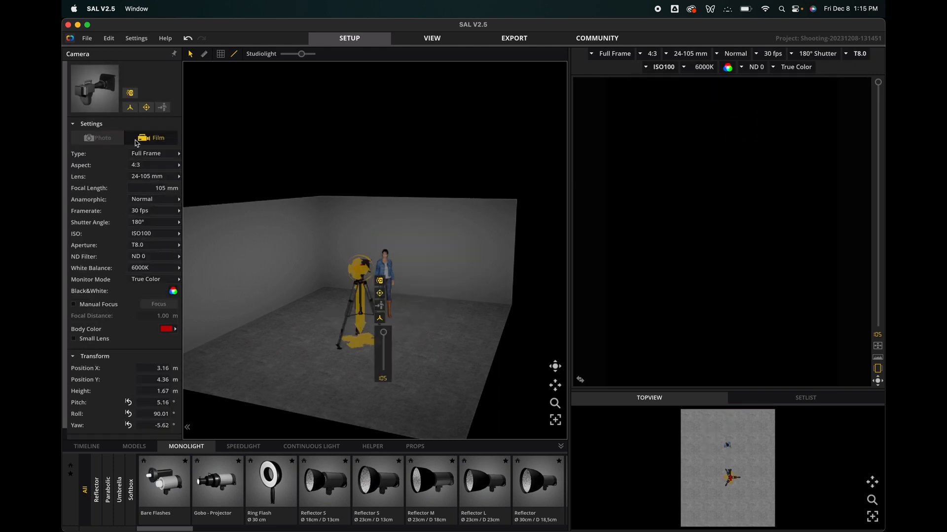
left_click(179, 155)
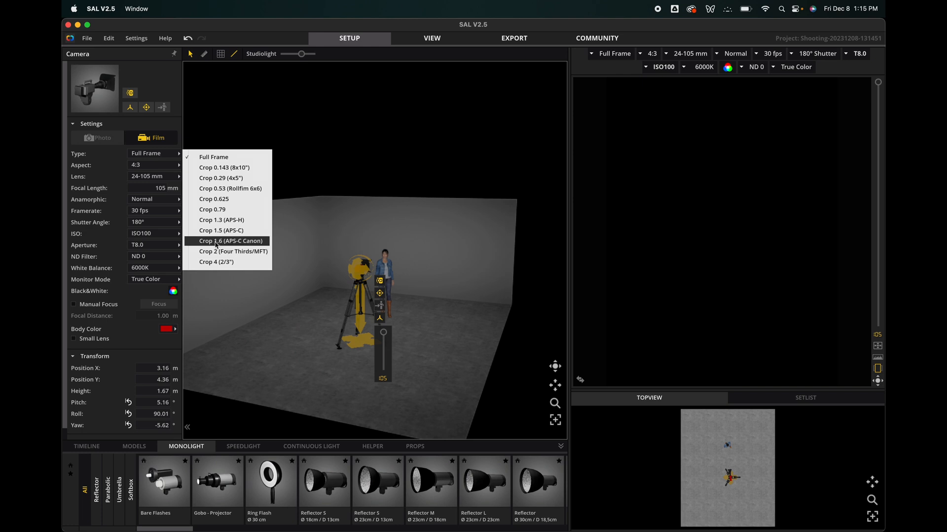
left_click(246, 242)
left_click(154, 168)
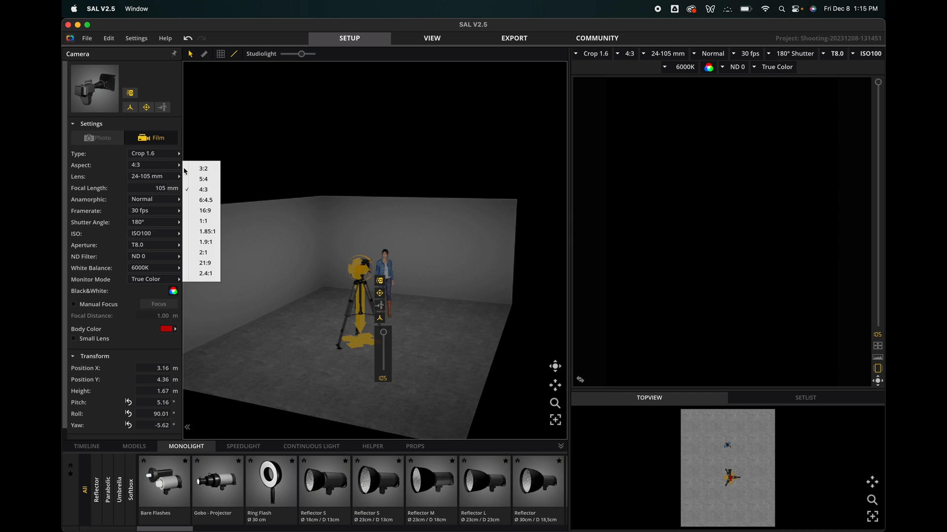
left_click(206, 210)
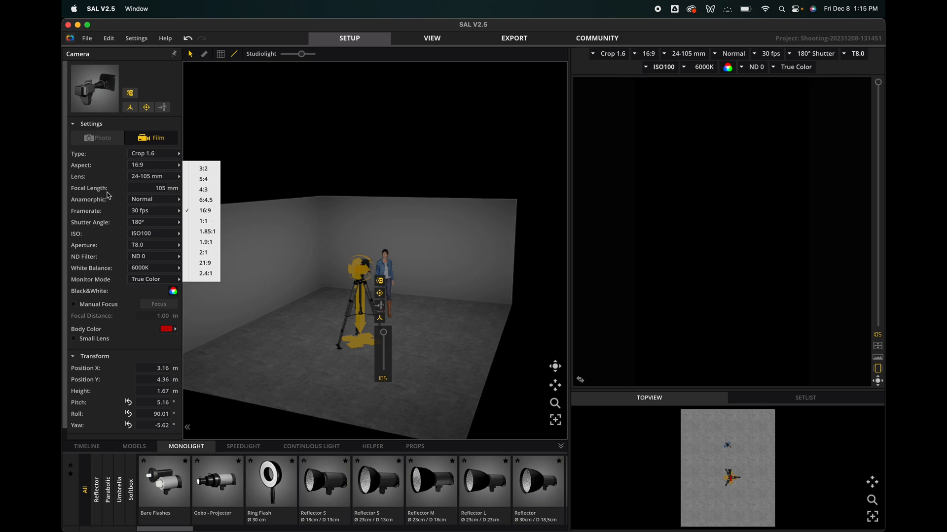
Fit the camera with the 18-135 mm lens and set its framerate to 23.98 fps
left_click(180, 179)
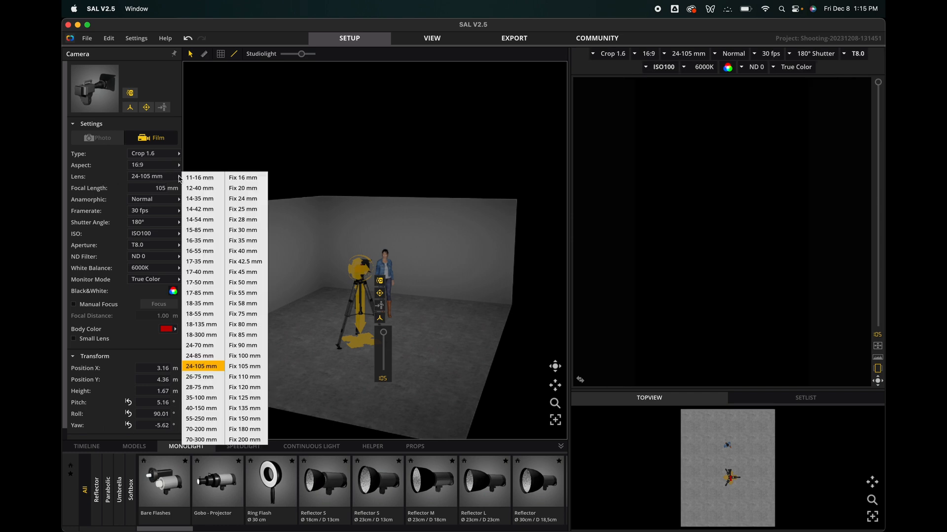
left_click(210, 326)
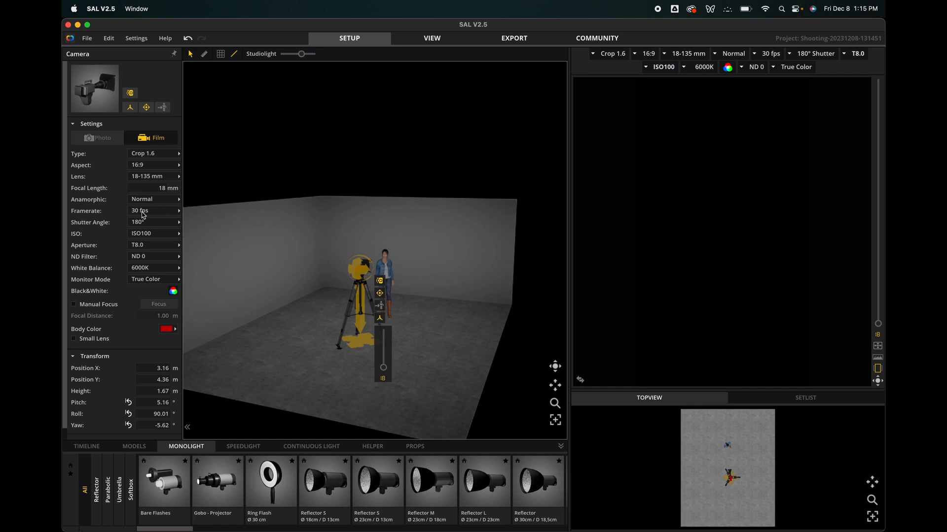
left_click(180, 212)
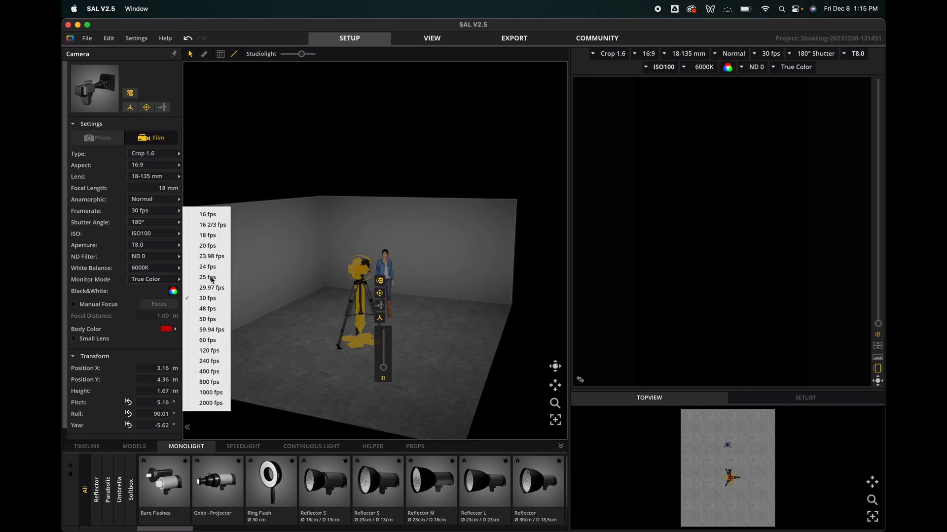
left_click(211, 256)
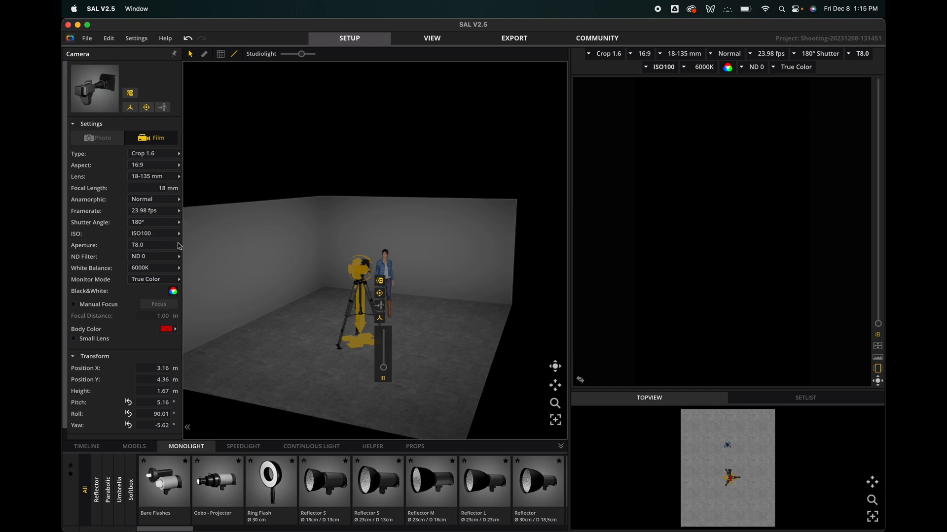
Set the camera's aperture to T2.5 and its sensitivity to ISO800
left_click(179, 245)
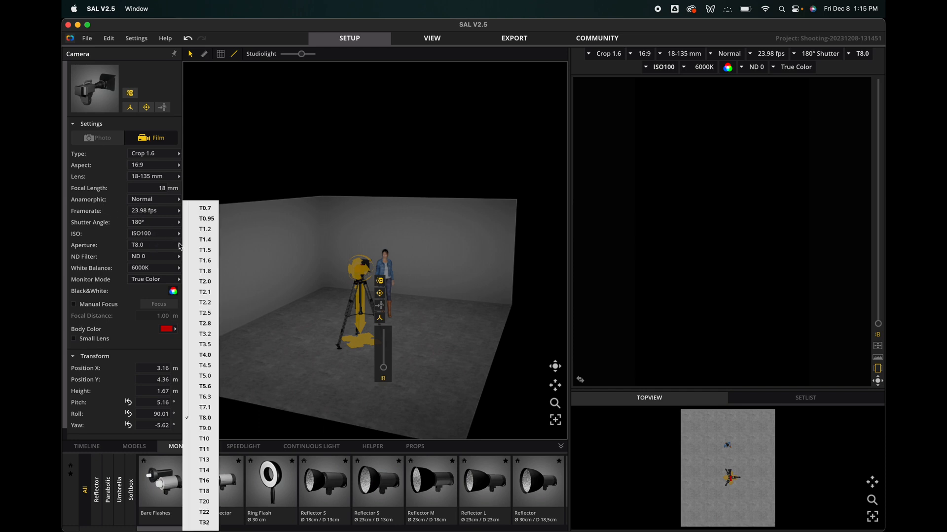
left_click(207, 315)
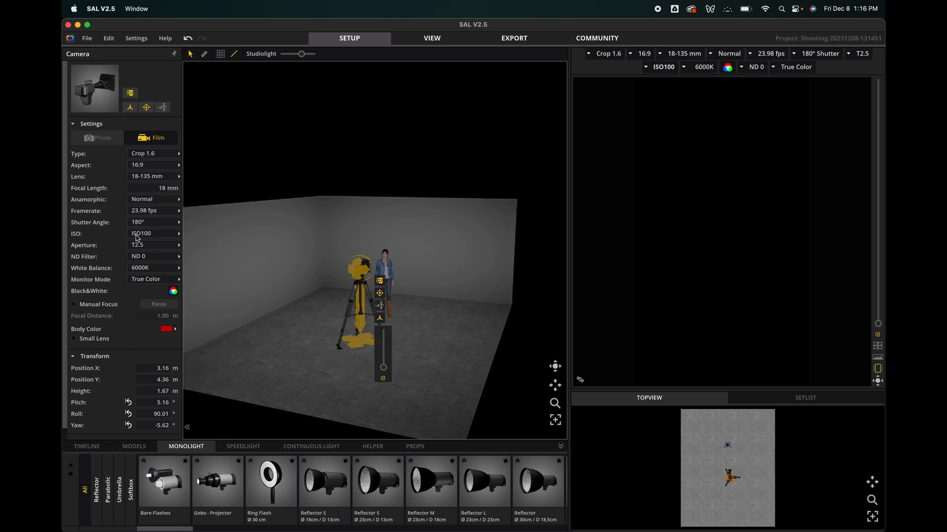
left_click(182, 235)
left_click(215, 394)
left_click(289, 386)
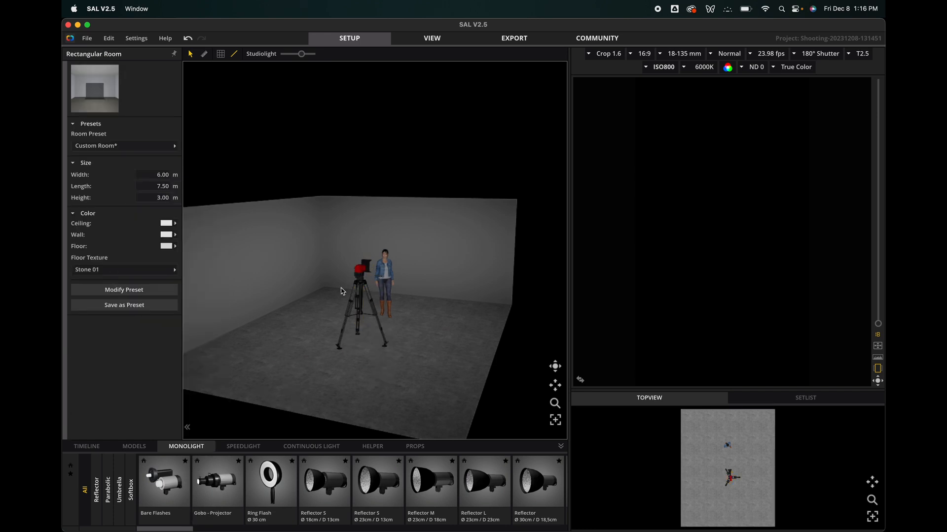
left_click(366, 279)
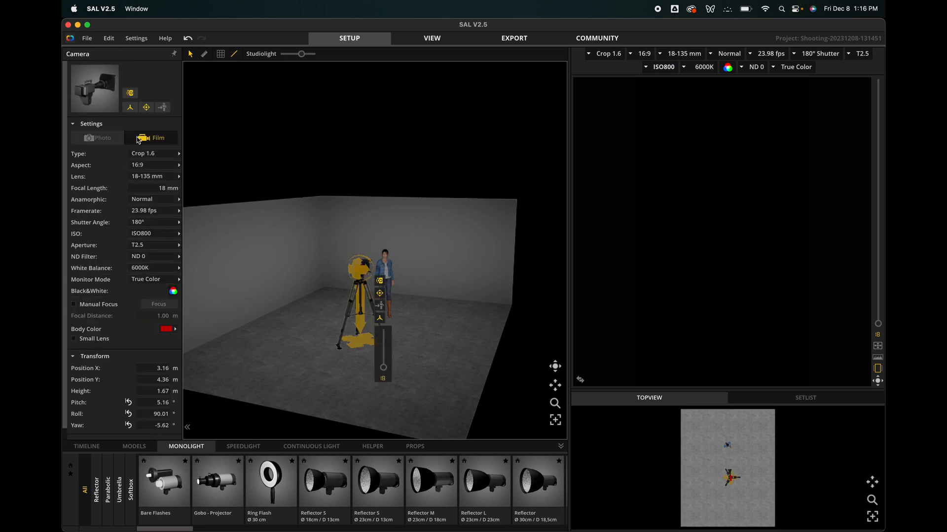
left_click(244, 251)
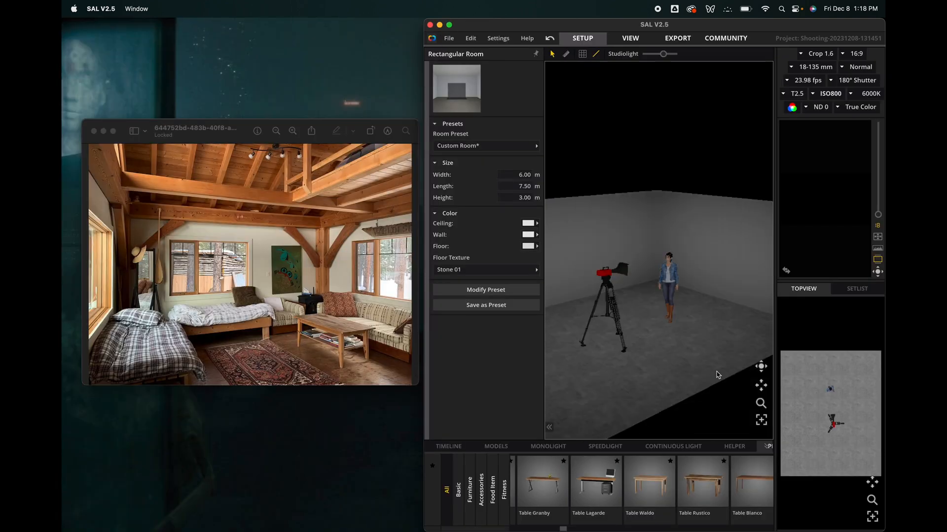
Add a plaid bed against the left wall and a couch along the right side of the room
scroll(575, 493, "right", 5)
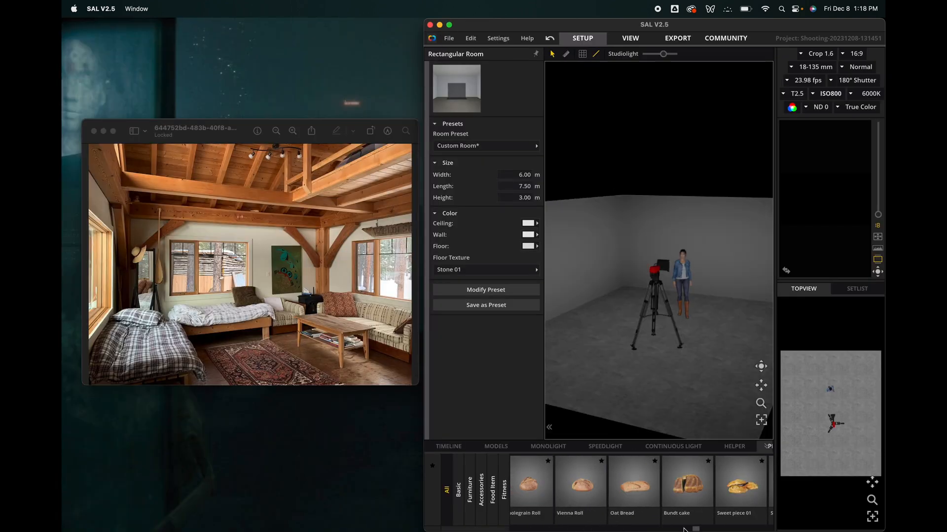
left_click_drag(668, 482, 604, 303)
left_click_drag(572, 529, 521, 529)
left_click_drag(714, 483, 722, 350)
left_click_drag(722, 350, 767, 327)
Add a corner sofa in front of the back wall and an armchair beside it
scroll(619, 496, "right", 5)
left_click_drag(683, 481, 710, 298)
scroll(683, 486, "left", 3)
left_click_drag(624, 482, 762, 299)
Recolour the back-wall sofa light grey and the couch and armchair tan
left_click(710, 291)
left_click(528, 220)
left_click(528, 221)
left_click(759, 325)
left_click(528, 220)
left_click(751, 290)
left_click(528, 221)
Add a wall element along the back wall, resize it to cover the wall, and insert a window in it
scroll(618, 486, "left", 5)
left_click_drag(590, 482, 754, 227)
left_click(486, 230)
left_click(511, 72)
key("Delete")
key("super+z")
mouse_move(515, 310)
left_mouse_down()
mouse_move(535, 310)
mouse_move(530, 321)
left_mouse_up()
left_click(511, 72)
Give the back wall element a plain surface template with a cream colour
left_click(485, 231)
scroll(575, 247, "down", 10)
left_click(575, 247)
left_click(528, 282)
left_click(650, 269)
left_click(565, 197)
left_click(648, 271)
left_click_drag(648, 272, 649, 274)
left_click(605, 370)
Reposition the back wall's window above the sofa, set its depth to maximum, and switch it to the wide grid style
left_click(710, 238)
left_click(501, 144)
left_click_drag(710, 247, 684, 235)
left_click_drag(510, 207, 537, 208)
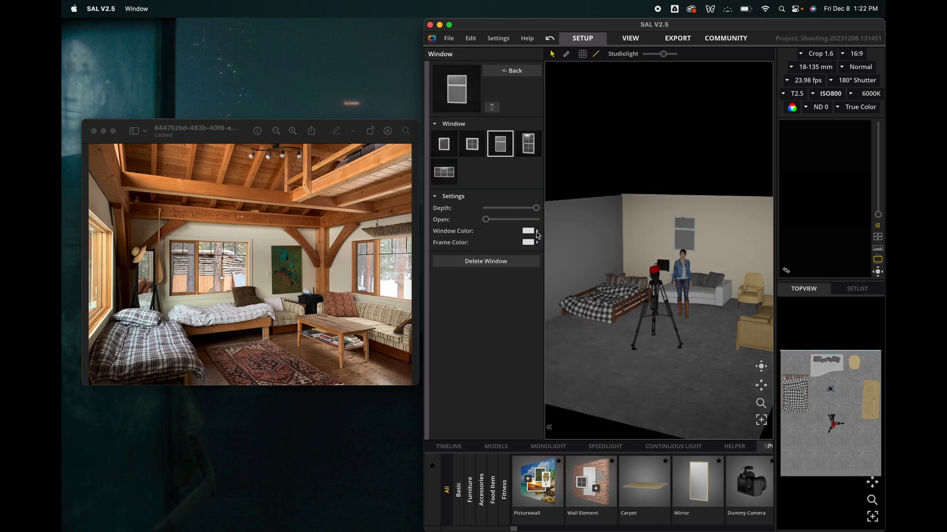
left_click(444, 170)
Insert a second wide grid window in the back wall and align it with the first as one large window
left_click(504, 72)
left_click(504, 72)
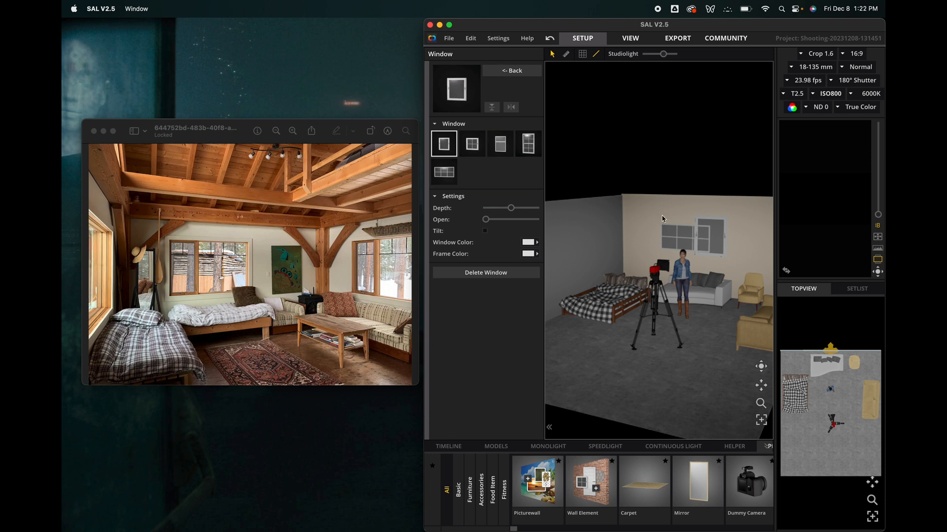
left_click(507, 149)
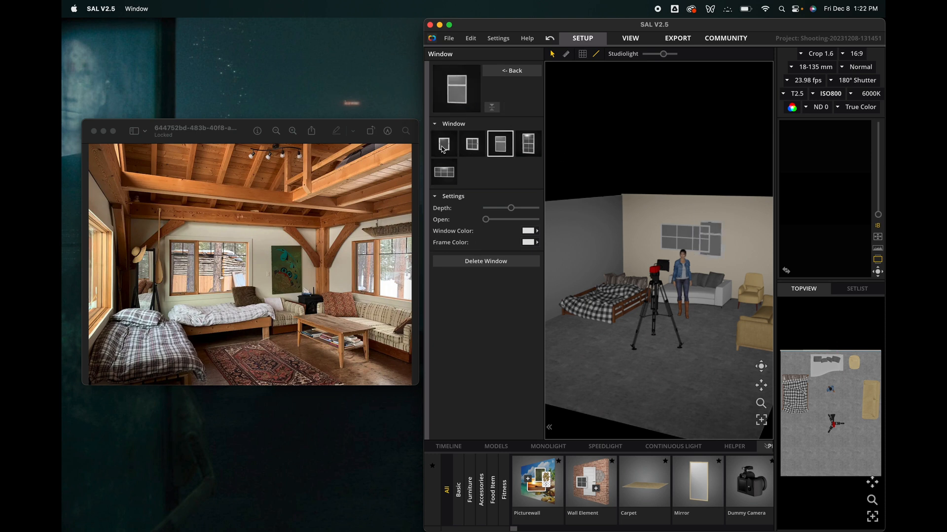
left_click(445, 173)
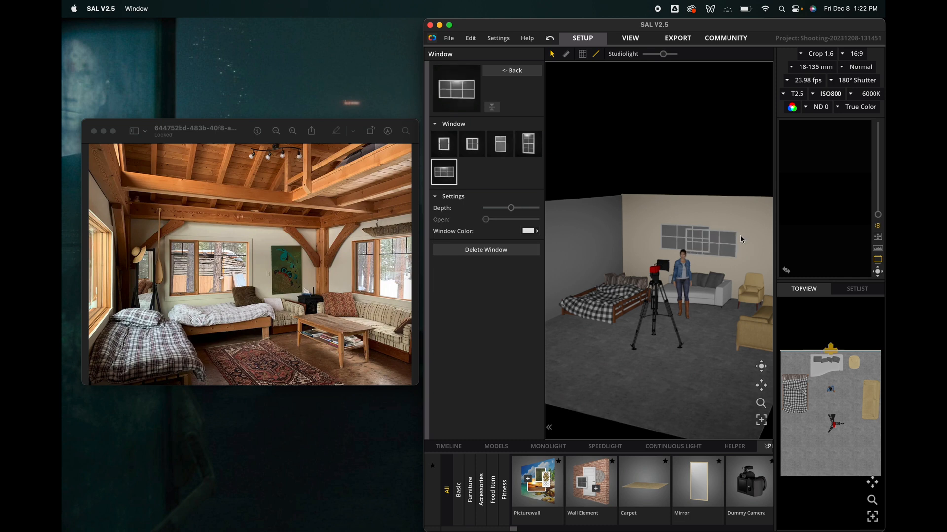
left_click_drag(705, 209, 704, 212)
Add a wall element along the left wall at X 0.00 m with 90° yaw, 7.16 m wide and 3.00 m high
mouse_move(761, 366)
left_mouse_down()
mouse_move(771, 361)
mouse_move(761, 366)
left_mouse_up()
left_click(242, 512)
left_click(538, 140)
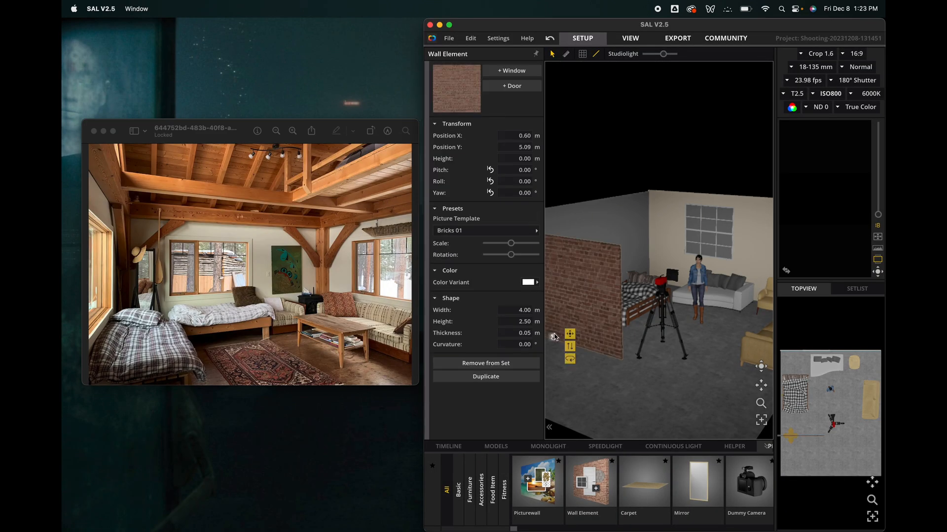
left_click_drag(564, 276, 546, 278)
left_click_drag(604, 213, 602, 198)
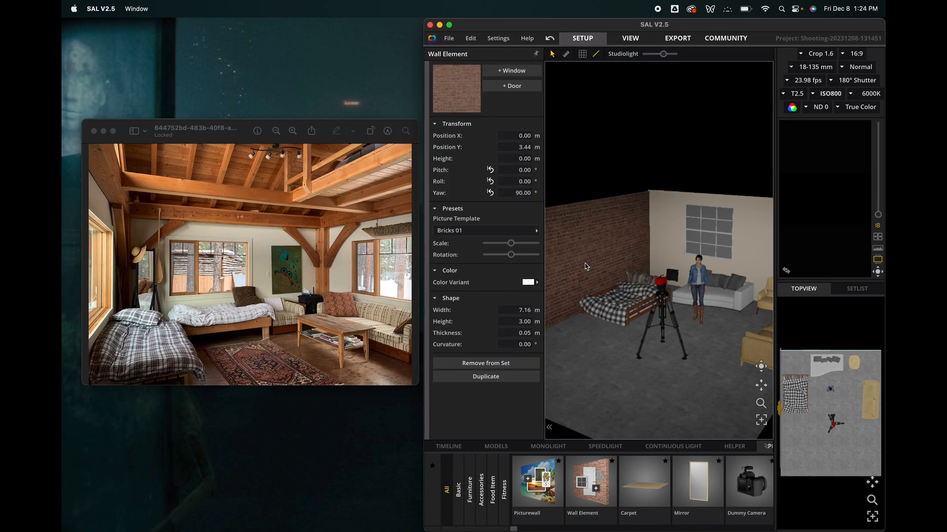
Give the left wall element the same plain cream finish as the back wall
left_click(528, 283)
left_click(592, 276)
left_click(485, 230)
left_click(581, 101)
Insert two windows side by side in the left wall element, above the bed
mouse_move(651, 380)
left_mouse_down()
mouse_move(691, 382)
mouse_move(656, 385)
left_mouse_up()
left_click(511, 72)
left_click(445, 172)
left_click_drag(572, 271, 568, 280)
left_click(507, 74)
left_click(507, 76)
left_click_drag(571, 237, 584, 251)
left_click_drag(609, 301, 598, 313)
left_click_drag(585, 253, 582, 255)
Move the bed along the left wall, further away from the back wall
left_click_drag(762, 367, 652, 362)
left_click_drag(643, 291, 622, 320)
scroll(641, 485, "right", 15)
left_click_drag(638, 482, 730, 360)
key("BackSpace")
Add a wooden coffee table, stretch it longer, rotate it to 90° yaw, and place it in front of the tan couch
left_click_drag(585, 482, 665, 396)
left_click(482, 259)
left_click_drag(523, 248, 540, 249)
left_click(522, 192)
type("90")
key("Return")
left_click_drag(702, 372, 708, 313)
Place a carpet on the floor between the bed and the coffee table and give it a dark red finish
left_click_drag(644, 482, 656, 309)
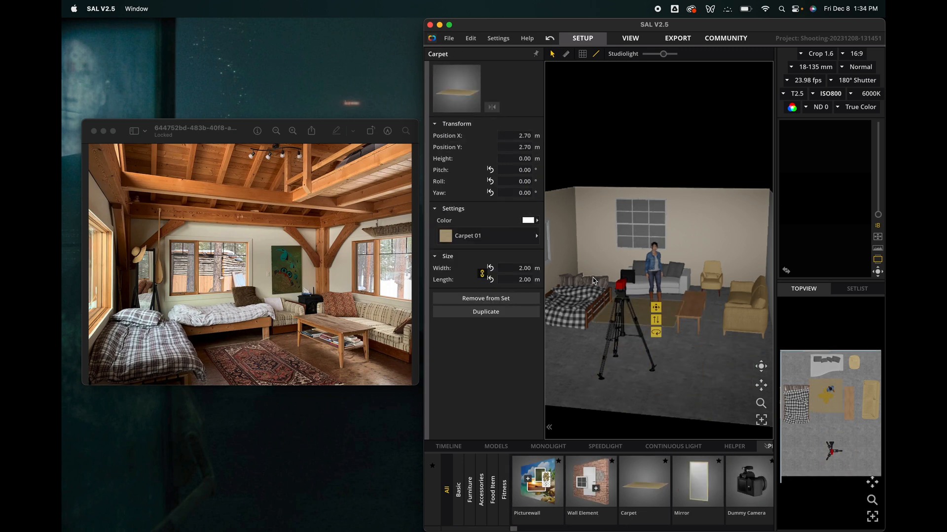
left_click(536, 236)
left_click(575, 376)
left_click(537, 235)
left_click(634, 237)
left_click(529, 221)
Unlink the carpet's width and length, reshape it into a long rectangle, and centre it between bed and table
left_click(482, 274)
mouse_move(523, 268)
left_mouse_down()
mouse_move(508, 268)
mouse_move(537, 280)
left_mouse_up()
left_click_drag(639, 320, 636, 323)
left_click(683, 237)
Add a standing mirror in the back corner between the bed and the grey sofa
scroll(640, 486, "right", 3)
left_click_drag(595, 483, 625, 306)
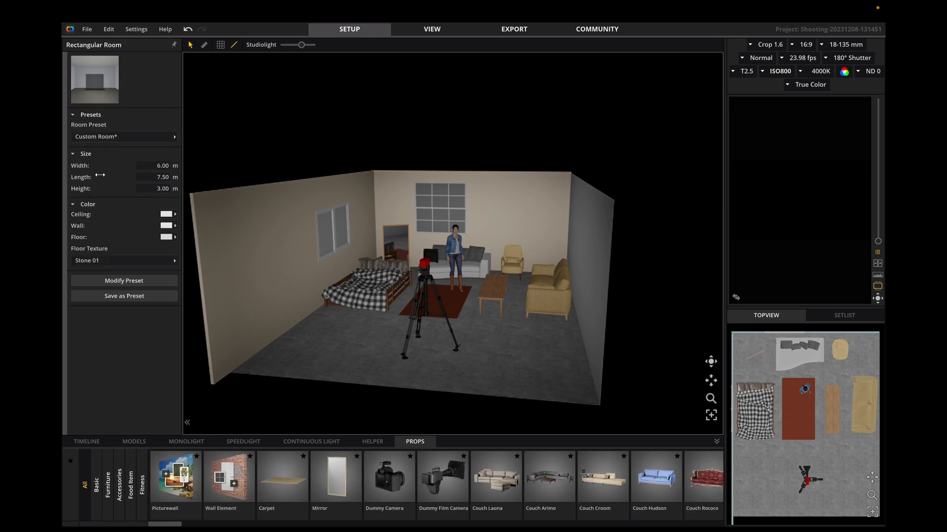
Raise the room's height to 3.90 m
left_click_drag(81, 190, 592, 206)
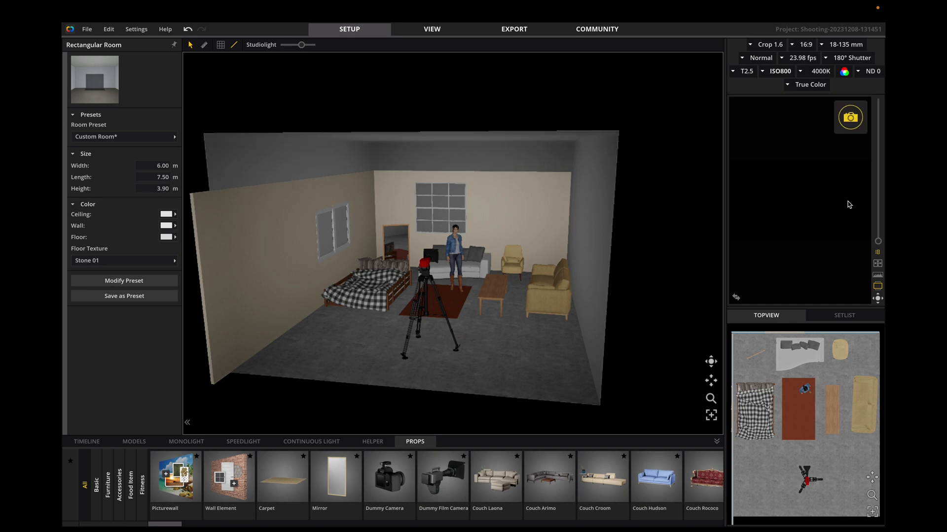
Move the camera above the coffee table at about 4.62 m height, pitched about 67° down and yawed about -44°
left_click(450, 313)
left_click(449, 314)
left_click_drag(427, 305, 425, 163)
right_click_drag(501, 129, 395, 340)
left_click_drag(297, 367, 430, 307)
mouse_move(725, 335)
left_mouse_down()
mouse_move(768, 266)
mouse_move(711, 353)
mouse_move(715, 346)
left_mouse_up()
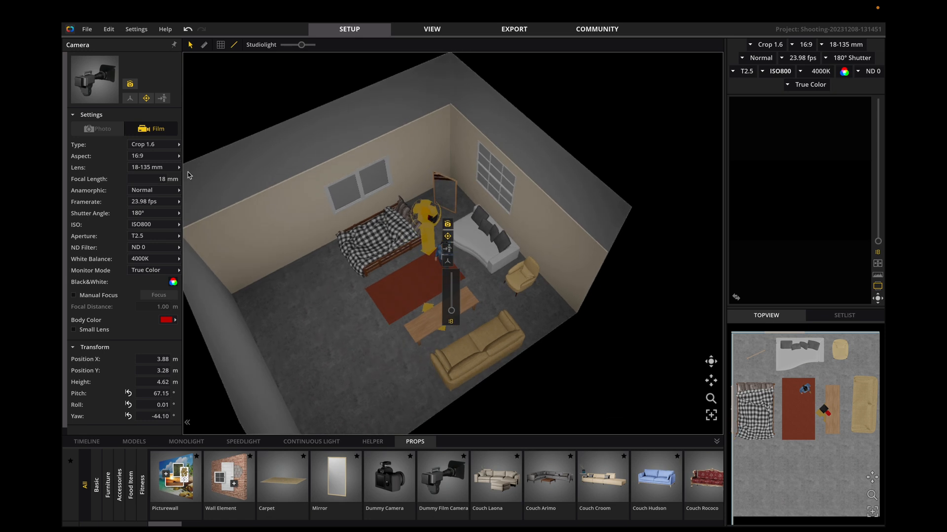
Change the camera's lens to 11-16 mm
left_click(179, 169)
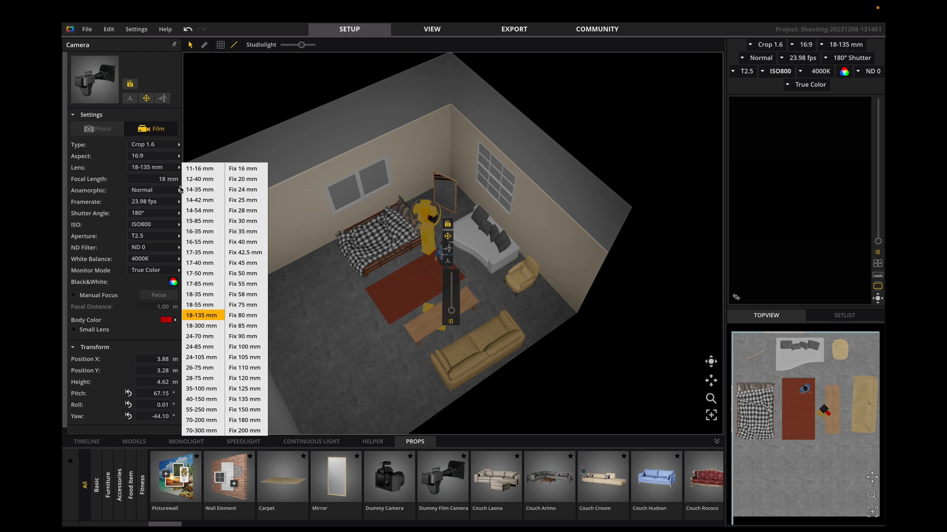
left_click(193, 169)
left_click(148, 178)
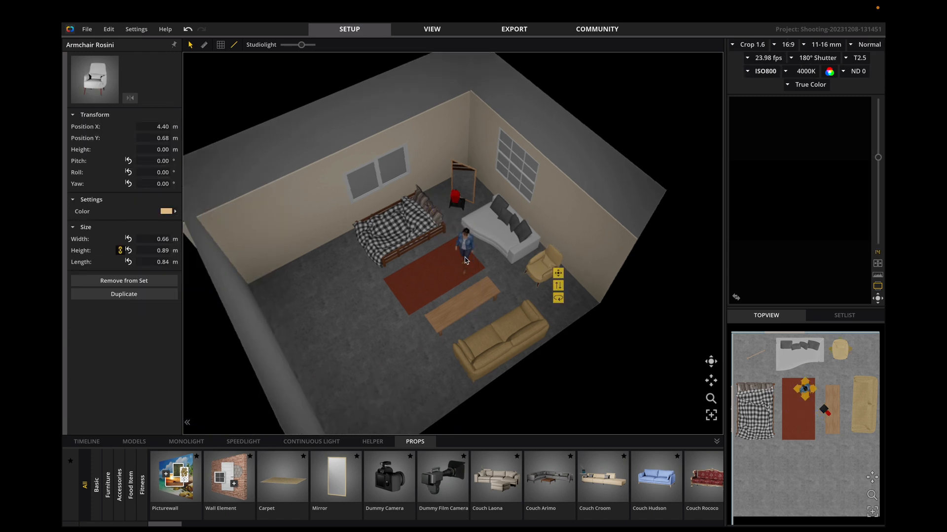
Delete the female figure and place the model Mike on the red carpet in its place
left_click(466, 255)
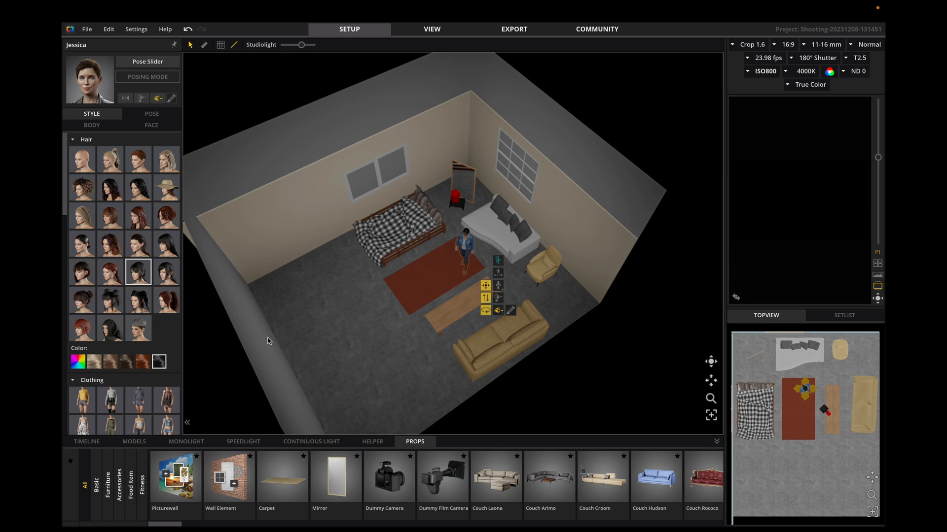
left_click(372, 442)
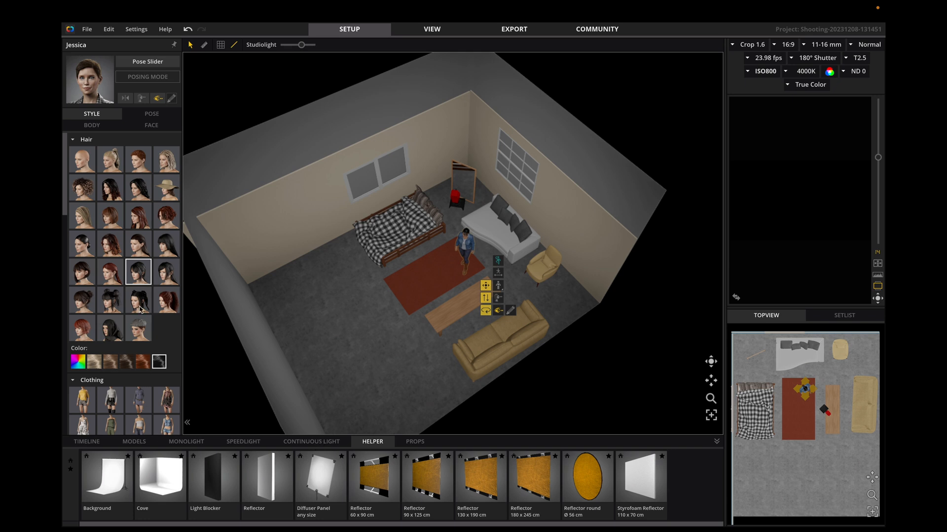
left_click(135, 441)
key("Delete")
left_click_drag(534, 477, 450, 256)
Dress Mike in the brown jacket outfit with light trousers and give him the darker skin variant
left_click(152, 125)
scroll(124, 281, "down", 10)
left_click(96, 116)
scroll(156, 297, "down", 10)
scroll(156, 297, "up", 7)
left_click(138, 240)
scroll(139, 256, "down", 7)
left_click(110, 288)
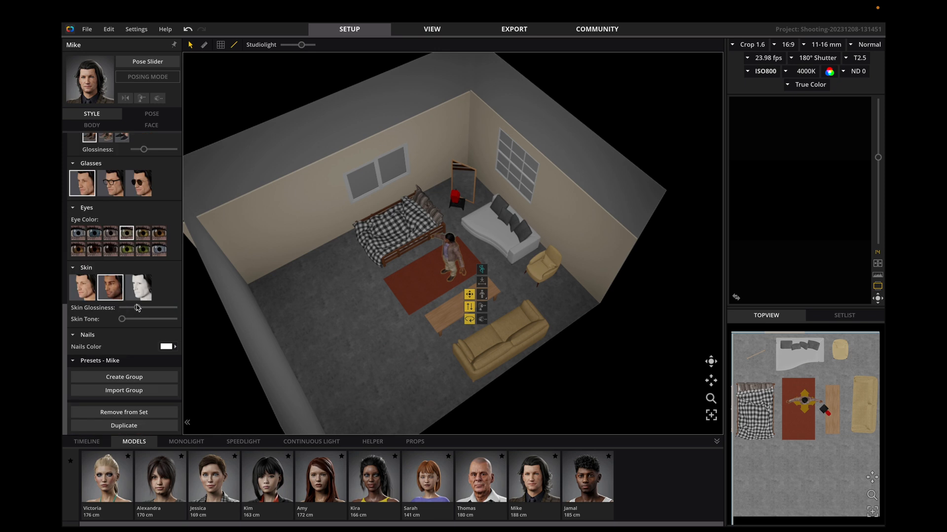
Look through Mike's style options and the facial expression controls
scroll(124, 247, "up", 10)
scroll(215, 394, "up", 3)
scroll(132, 252, "down", 10)
scroll(132, 252, "up", 8)
scroll(132, 252, "down", 5)
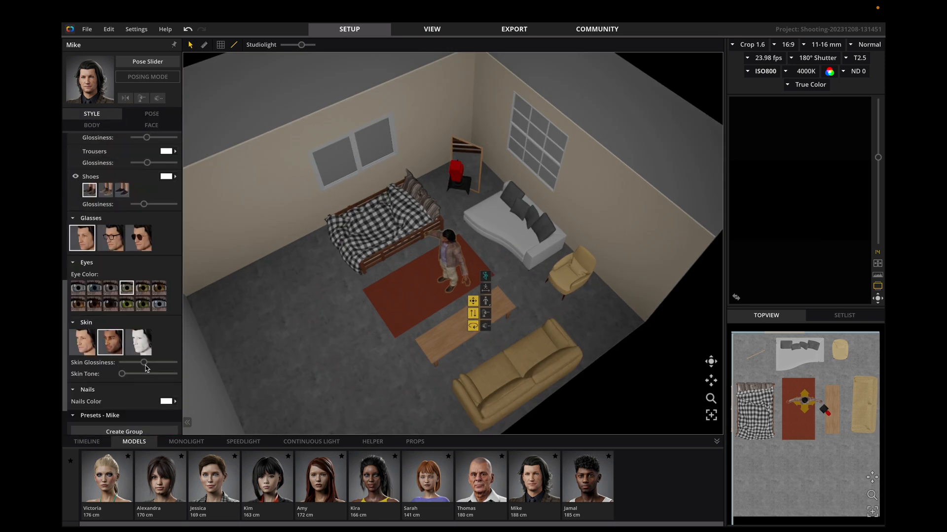
left_click(148, 125)
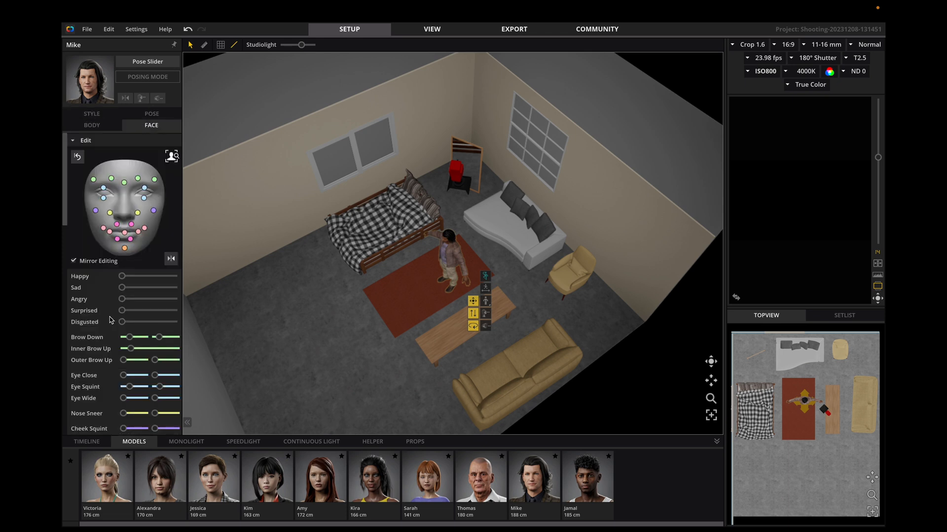
scroll(110, 303, "down", 10)
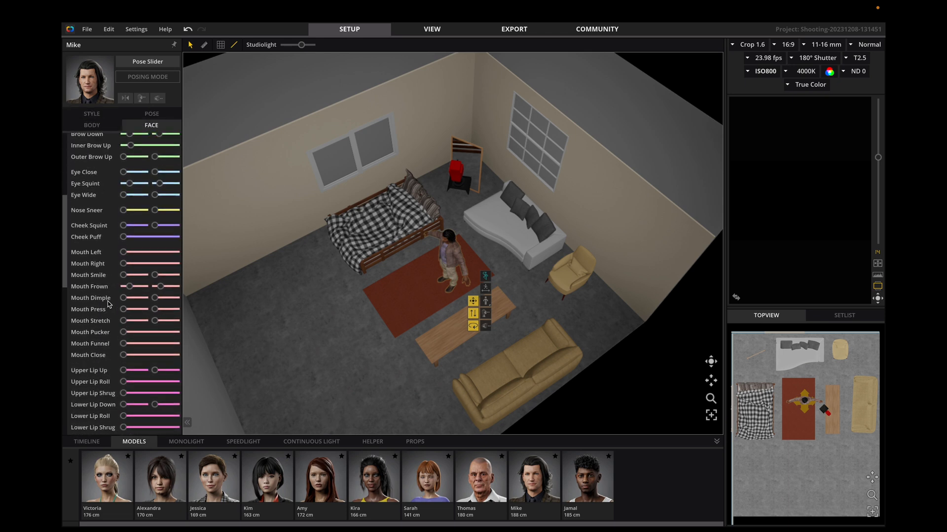
scroll(109, 305, "down", 1)
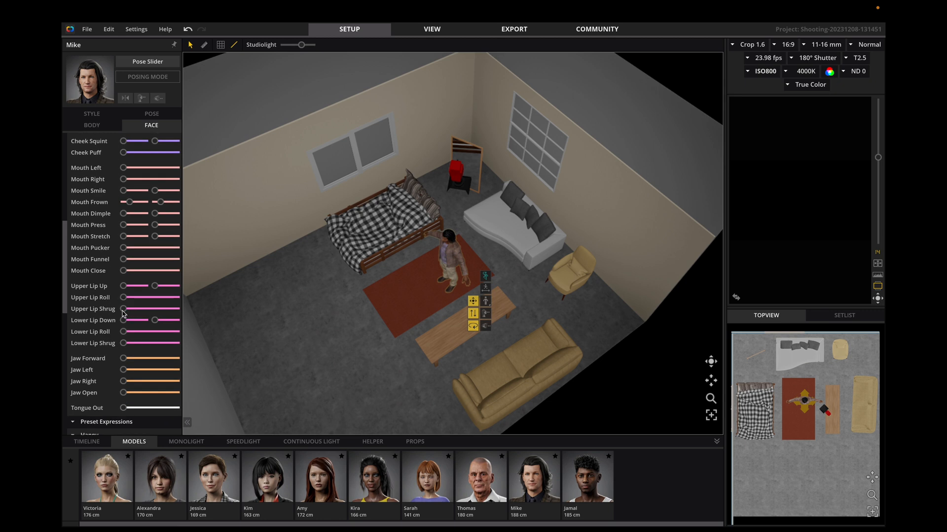
Try the lighter skin variant on Mike and return to the darker one
left_click(92, 114)
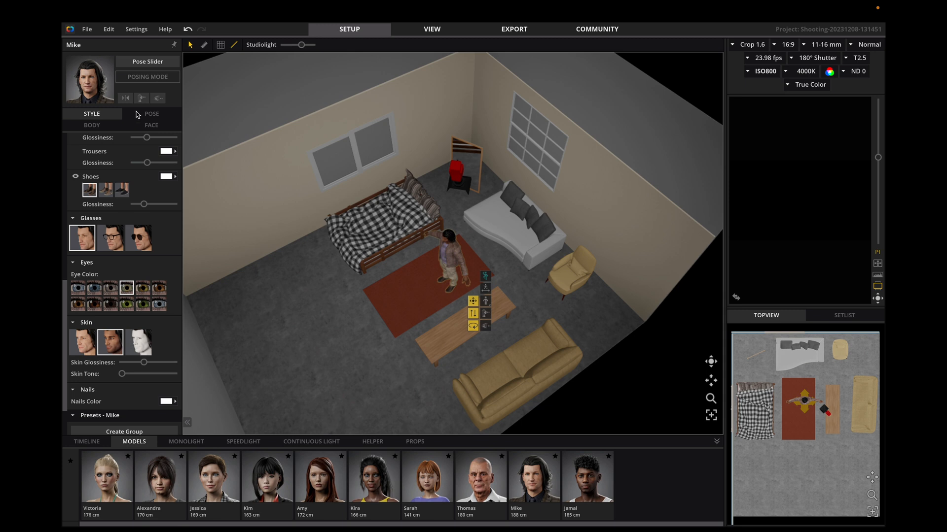
scroll(166, 266, "down", 3)
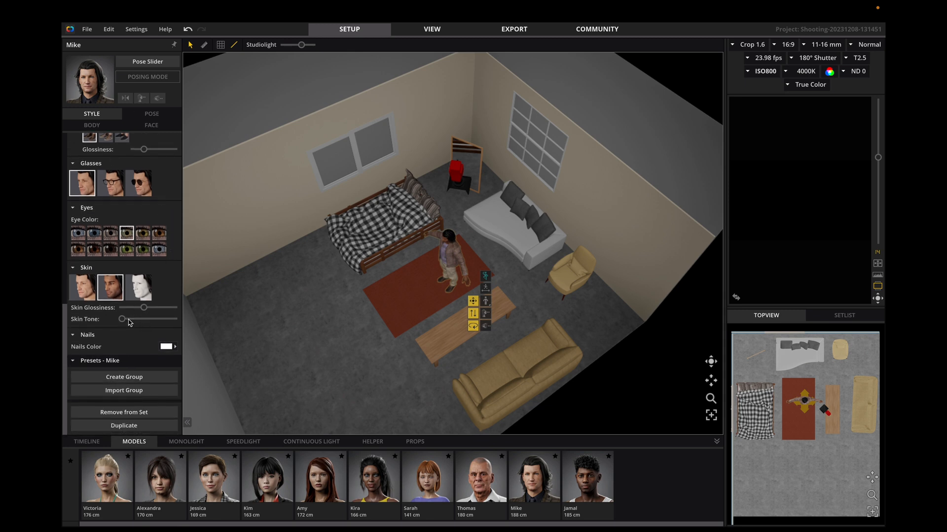
left_click(92, 293)
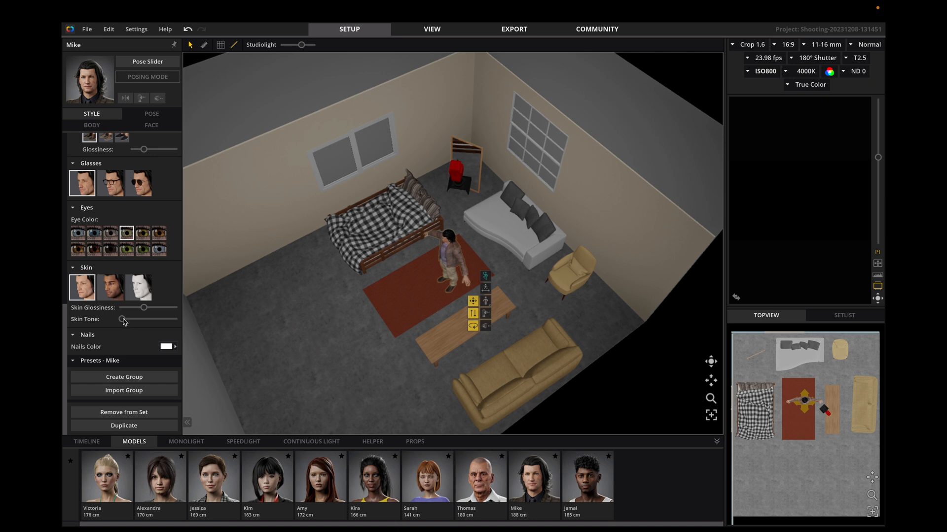
left_click(112, 293)
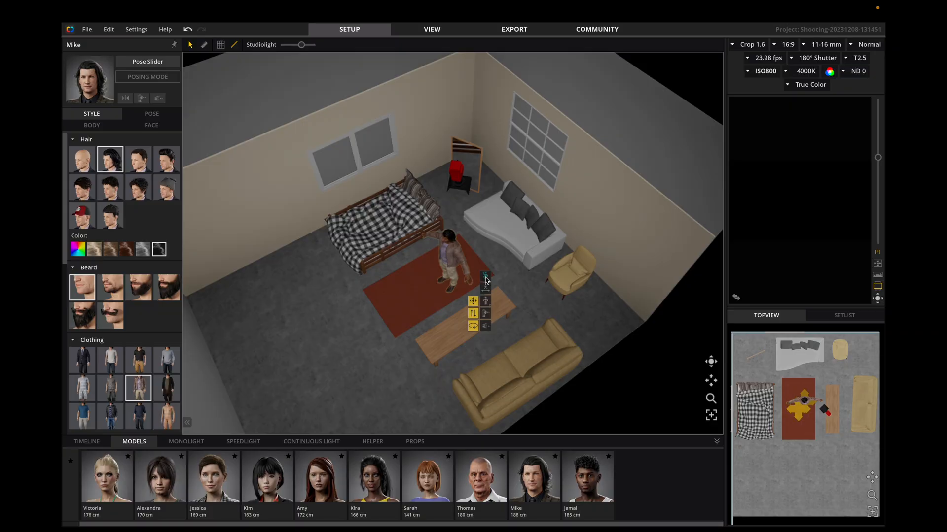
Enter posing mode for Mike and apply the fourth preset pose in the first Lying row
left_click(485, 279)
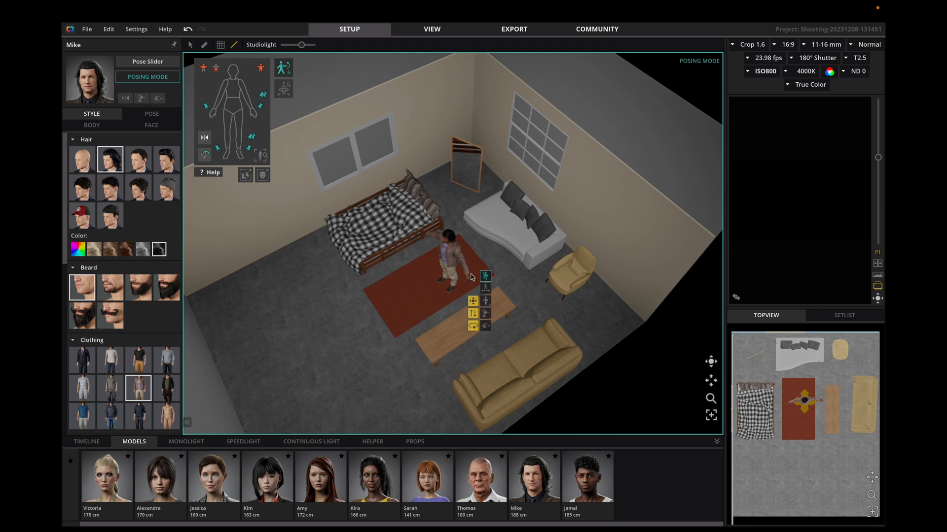
left_click_drag(467, 279, 467, 280)
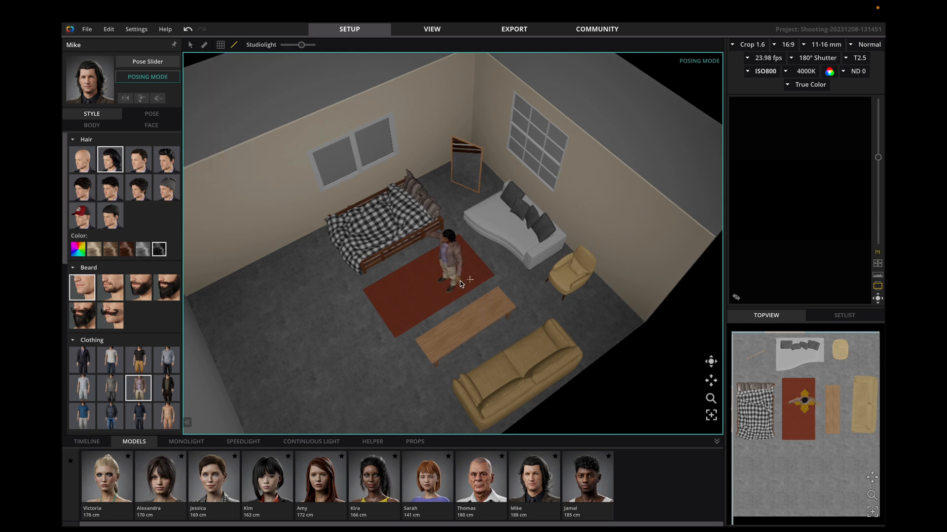
left_click_drag(460, 281, 460, 281)
left_click_drag(425, 238, 433, 254)
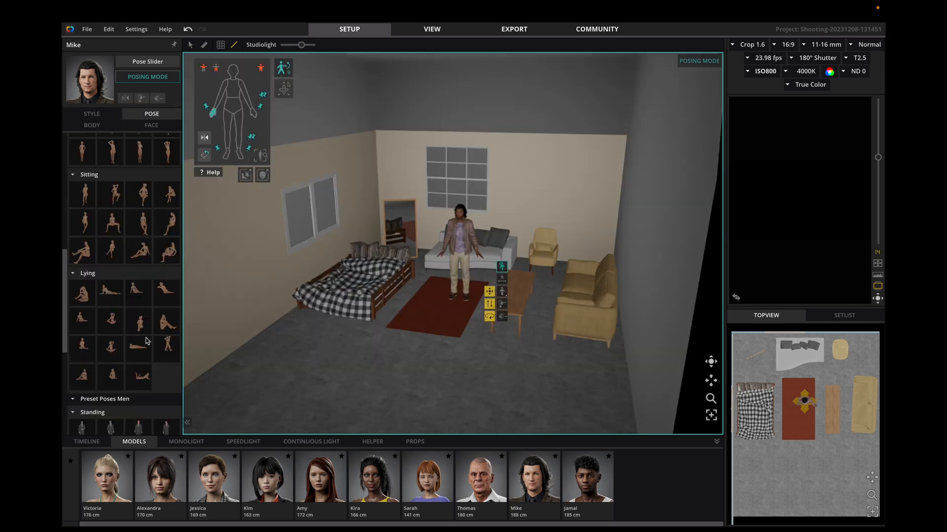
left_click(163, 288)
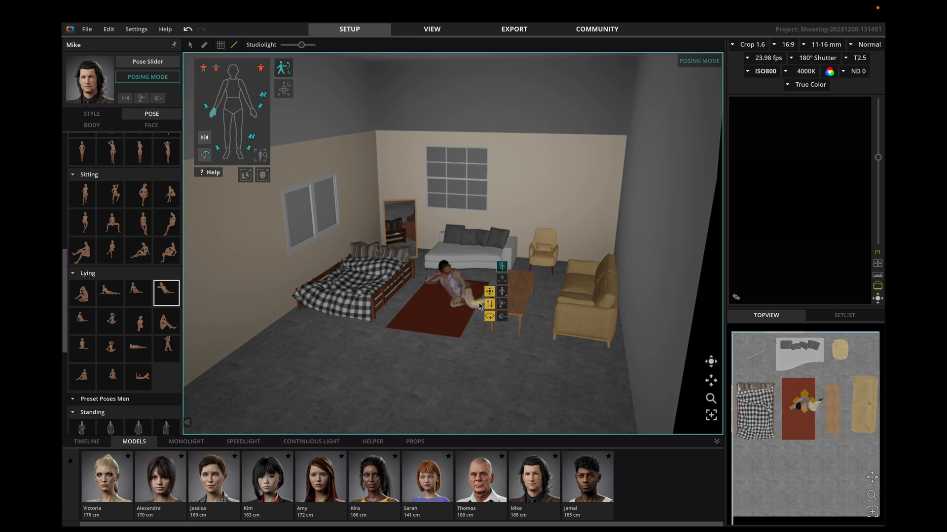
Reposition Mike's feet and lower legs in the reclining pose
left_click_drag(480, 303, 472, 405)
left_click_drag(472, 321, 499, 316)
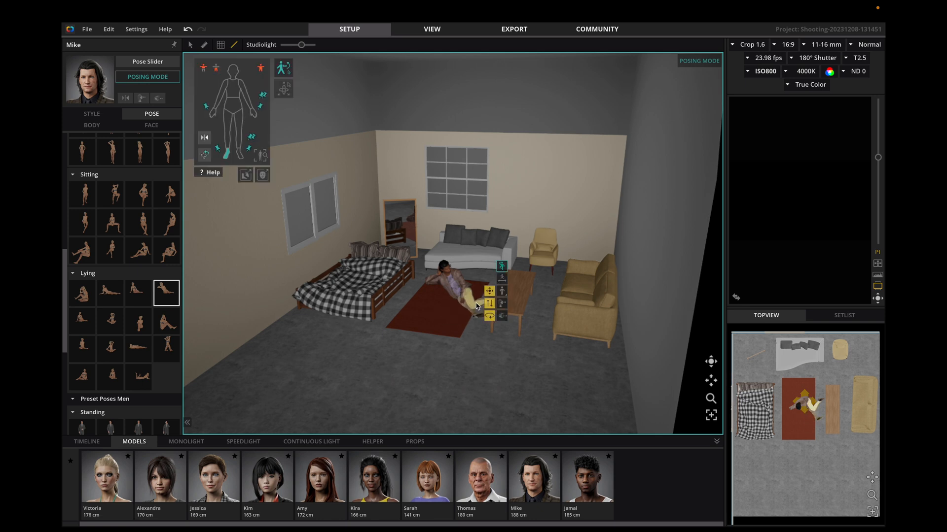
right_click_drag(486, 350, 550, 276)
scroll(447, 364, "up", 10)
left_click_drag(549, 276, 616, 296)
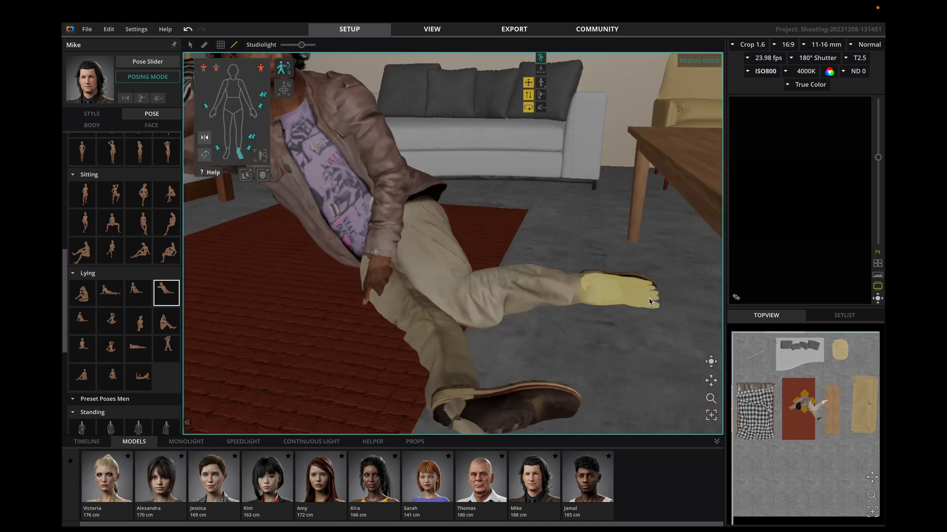
Adjust Mike's torso, arms and feet so he lies on his back on the carpet with bent legs
scroll(537, 332, "down", 10)
scroll(537, 332, "up", 8)
left_click_drag(322, 159, 459, 251)
left_click_drag(376, 143, 363, 180)
left_click_drag(478, 317, 443, 318)
right_click_drag(454, 323, 683, 428)
left_click_drag(379, 193, 385, 195)
left_click_drag(418, 265, 440, 264)
right_click_drag(406, 184, 394, 196)
left_click_drag(395, 196, 388, 195)
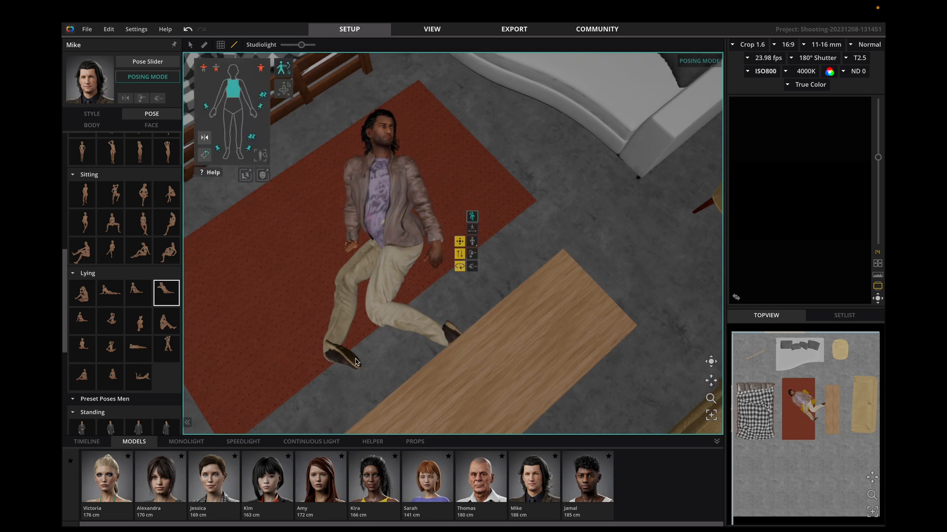
mouse_move(349, 362)
left_mouse_down()
mouse_move(355, 381)
mouse_move(351, 365)
left_mouse_up()
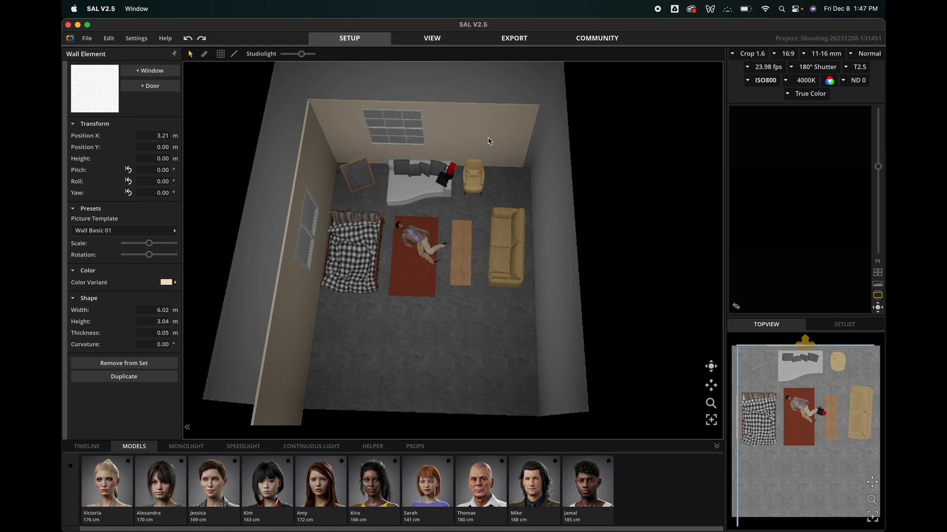
Move the wall elements, furniture, figure and camera together away from the room's rear boundary, bringing the back wall to Y 2.17 m
left_click(744, 374)
left_click(518, 266)
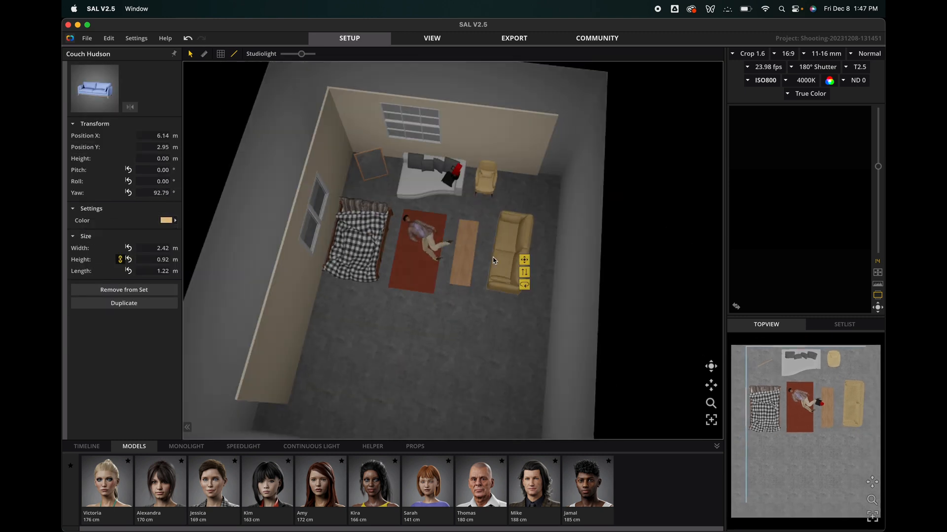
left_click_drag(533, 217, 508, 197)
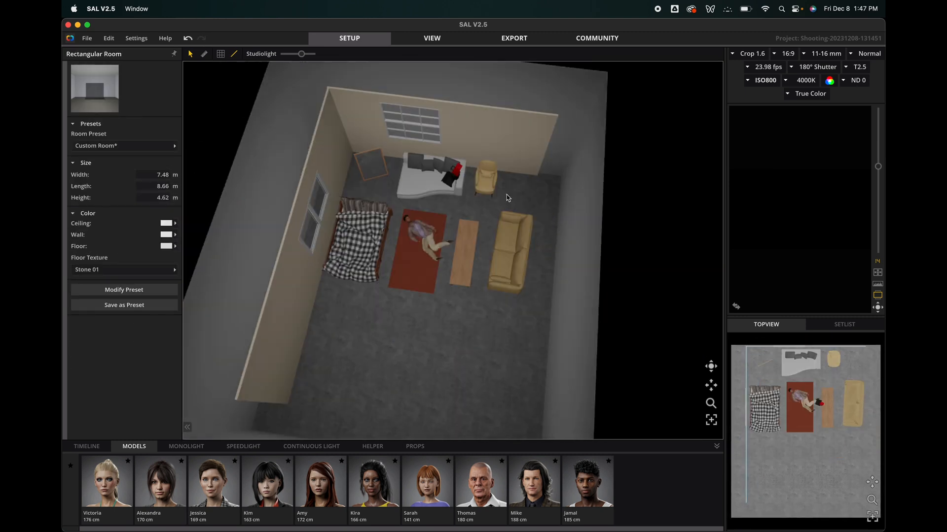
left_click(511, 259)
left_click_drag(479, 150, 489, 196)
left_click(595, 272)
left_click_drag(710, 365, 518, 245)
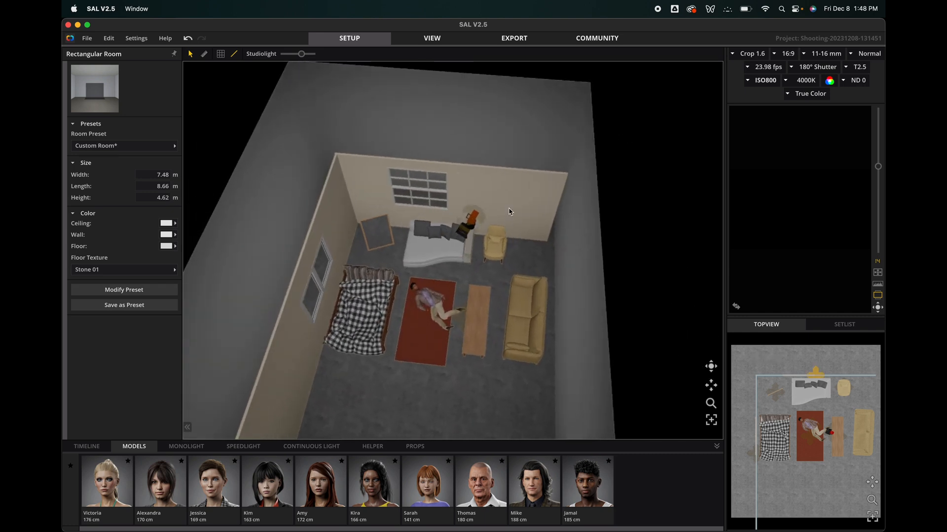
left_click_drag(511, 211, 510, 230)
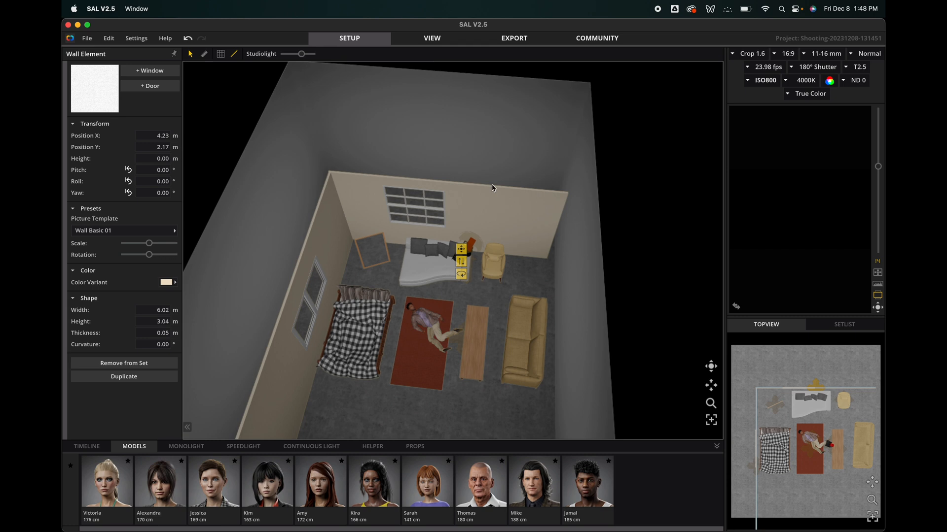
left_click(493, 176)
Place an Aputure LS C300D II light outside the side wall's window, about 1.73 m high and pitched about 28° down into the room
left_click_drag(710, 366, 706, 278)
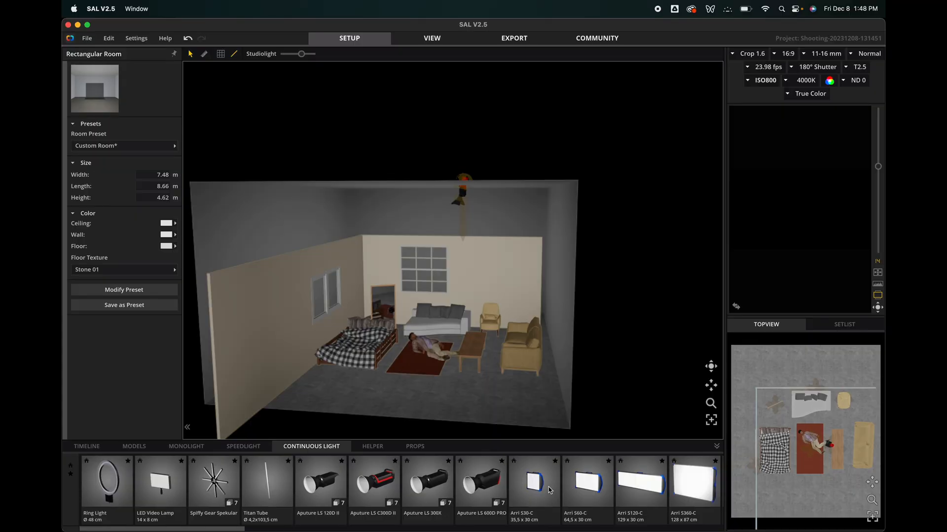
scroll(537, 495, "right", 5)
scroll(537, 494, "right", 4)
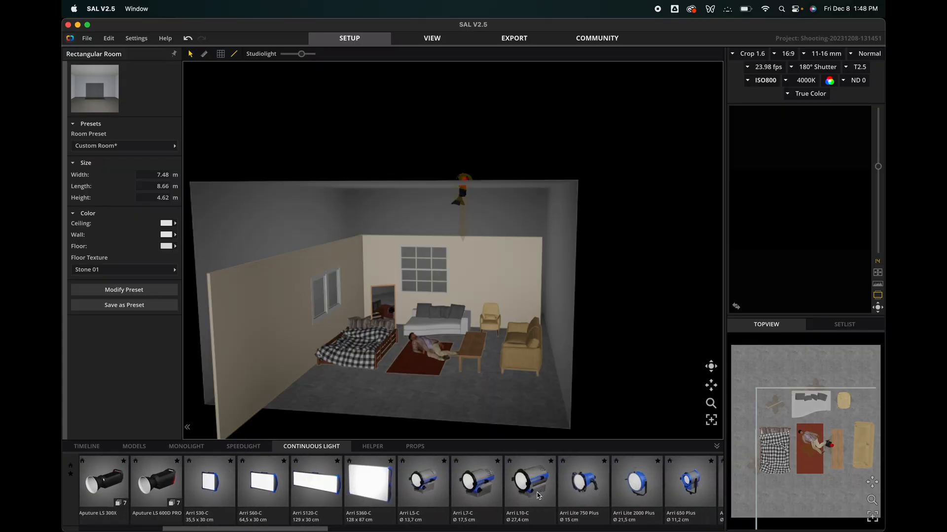
scroll(378, 492, "left", 2)
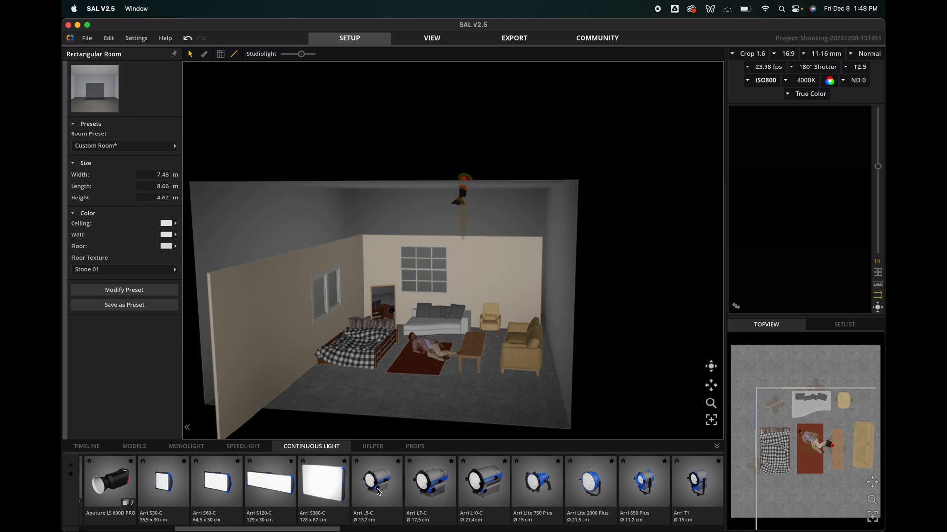
scroll(379, 490, "left", 5)
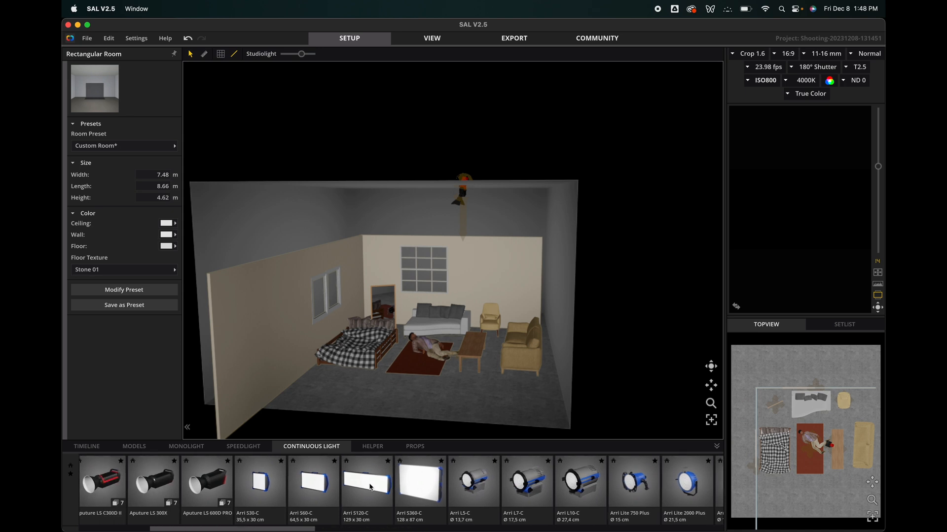
scroll(202, 480, "left", 9)
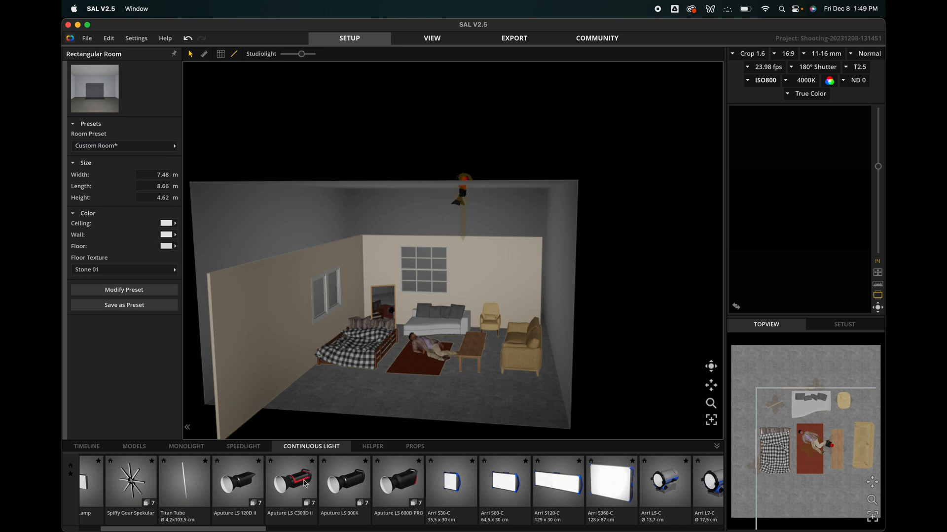
scroll(297, 492, "left", 4)
left_click_drag(362, 499, 318, 345)
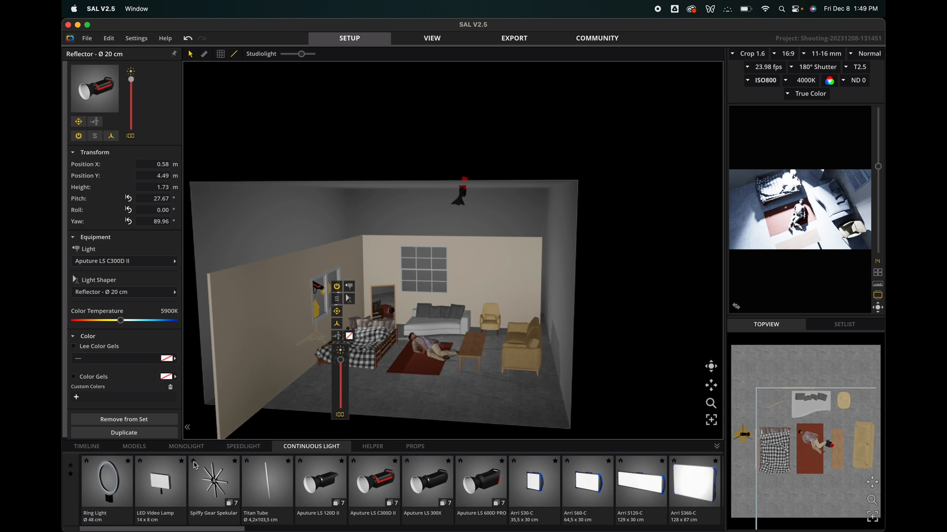
Place an Arri S30-C light on a stand at the room's open front, about X 3.79 m and Y 7.70 m, facing the furniture
scroll(470, 508, "right", 10)
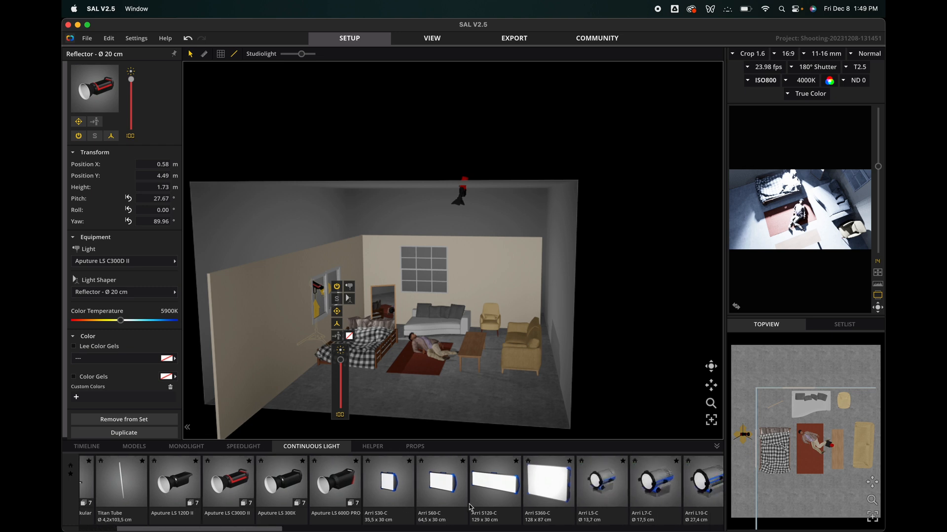
scroll(470, 507, "right", 1)
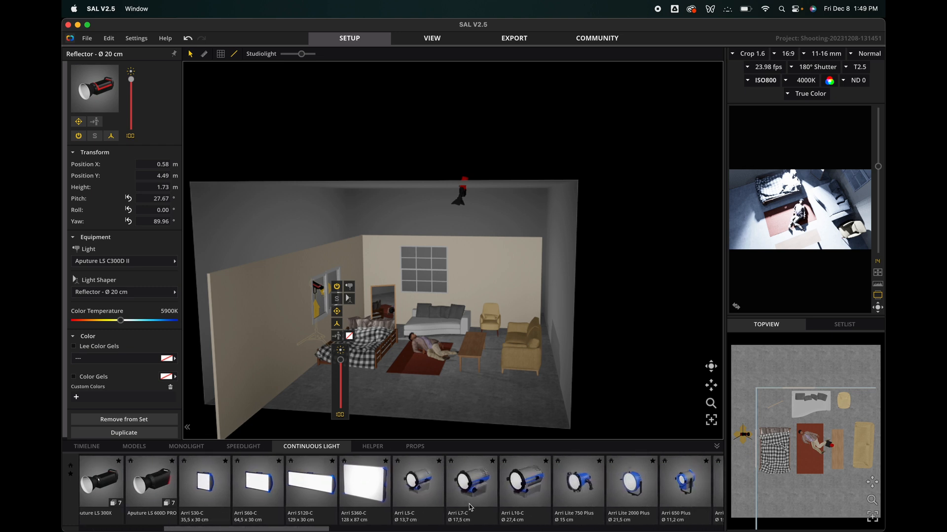
scroll(470, 507, "right", 12)
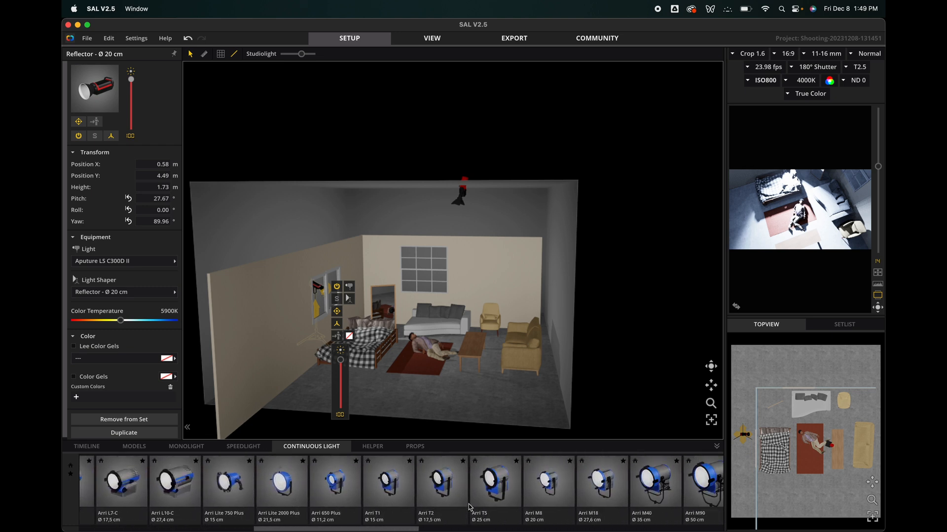
scroll(470, 507, "right", 9)
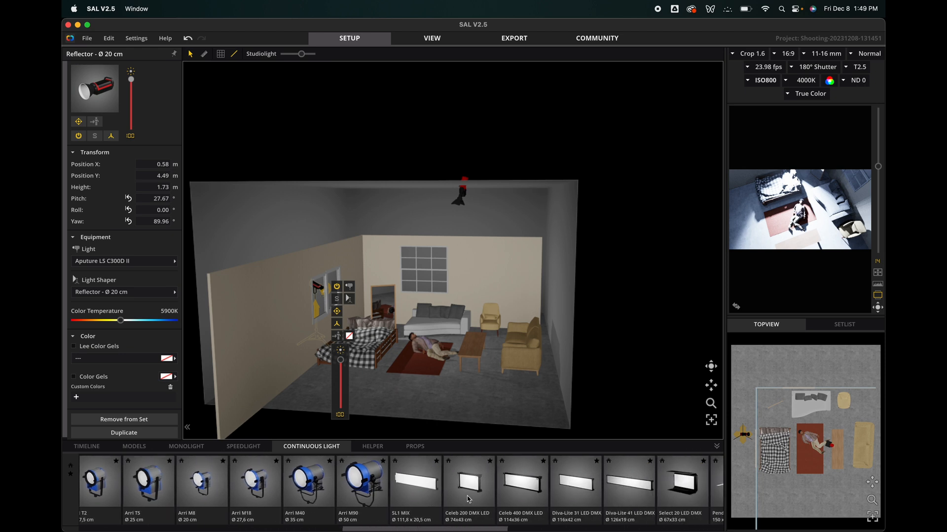
scroll(467, 500, "right", 3)
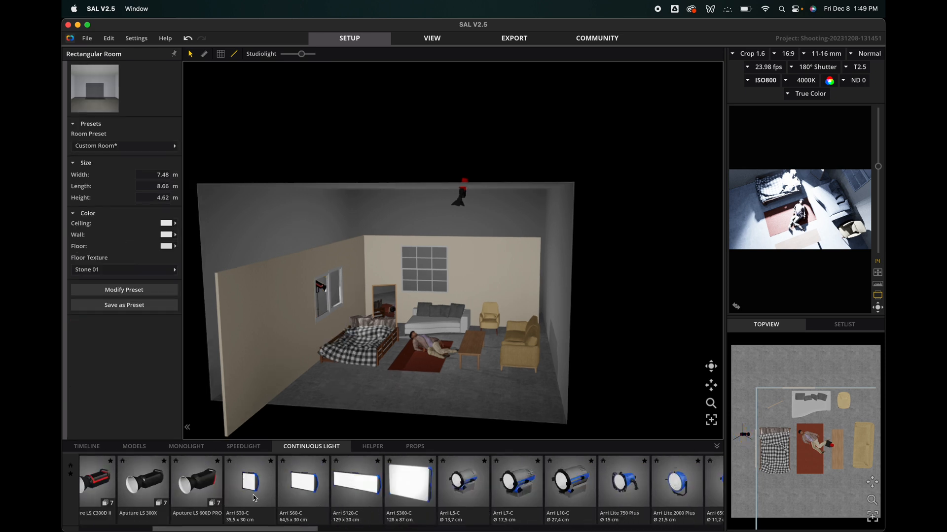
left_click_drag(252, 496, 383, 388)
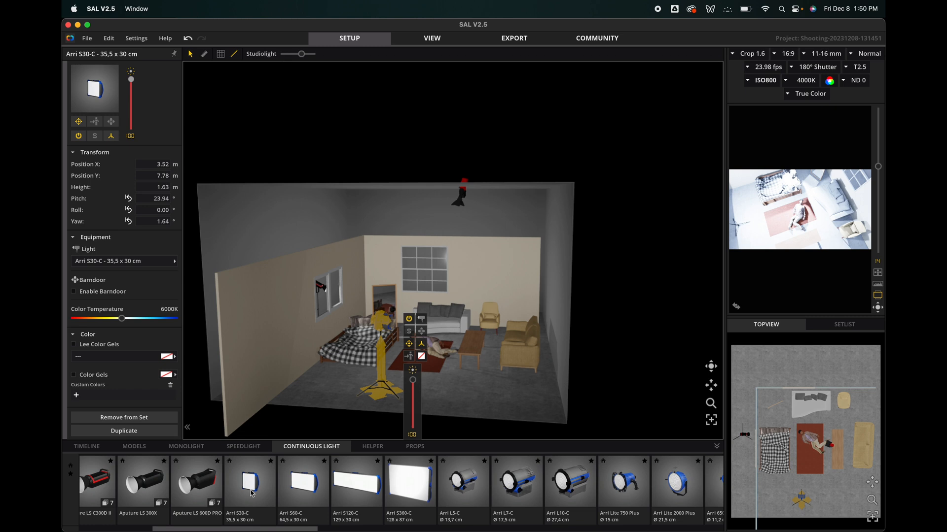
left_click_drag(386, 395, 400, 393)
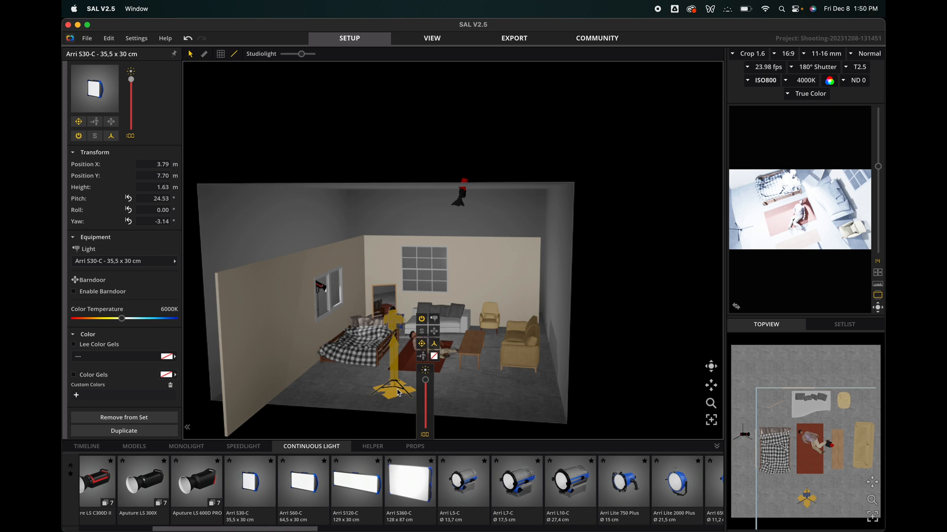
scroll(252, 490, "left", 8)
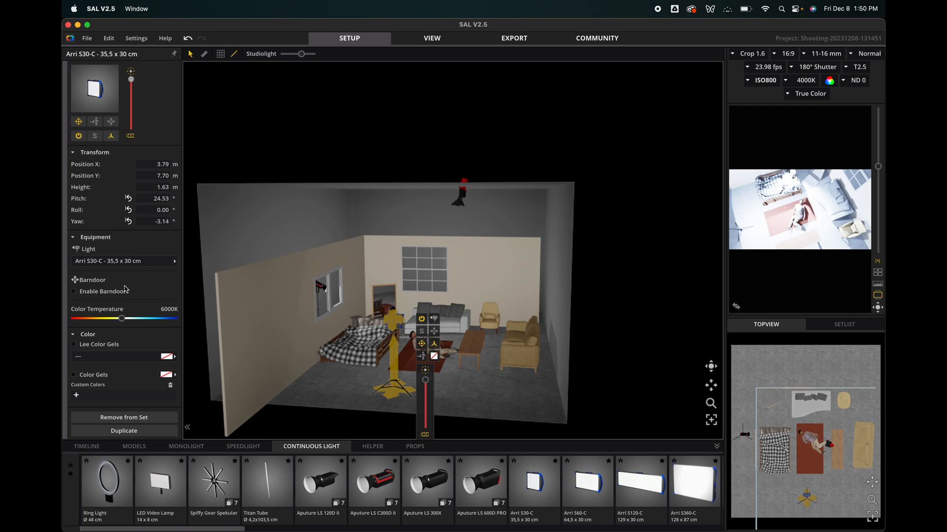
left_click(504, 393)
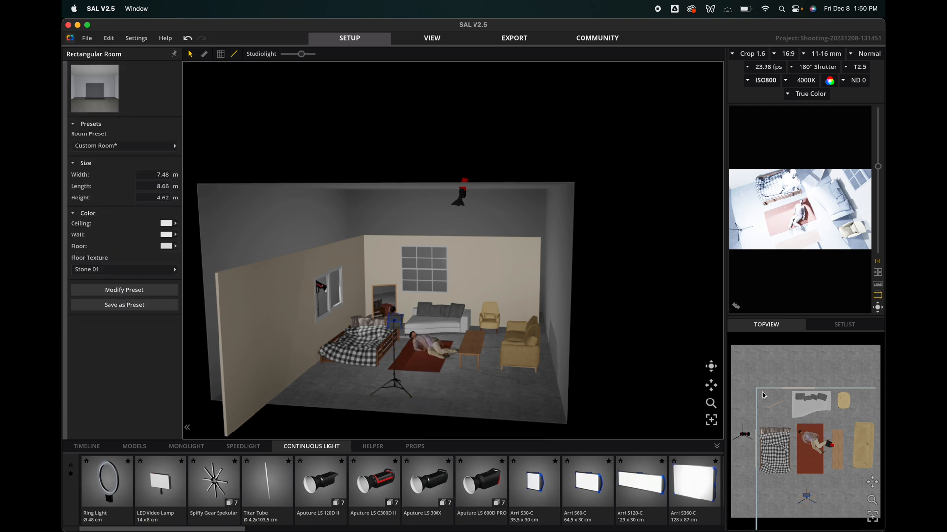
Stack two High Wooden Crates between the bed and the mirror, with the upper crate at a height of 0.28 m
left_click_drag(711, 371, 541, 476)
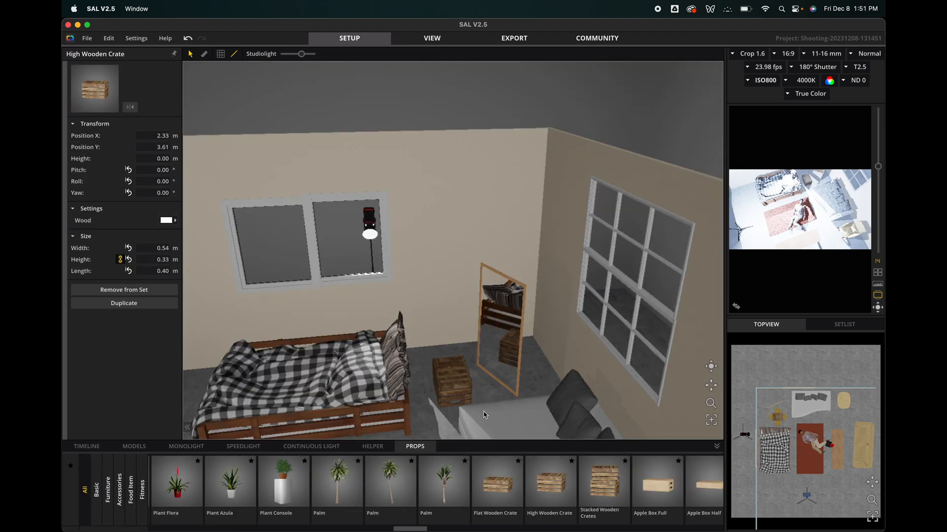
left_click_drag(547, 480, 456, 369)
right_click_drag(537, 401, 578, 282)
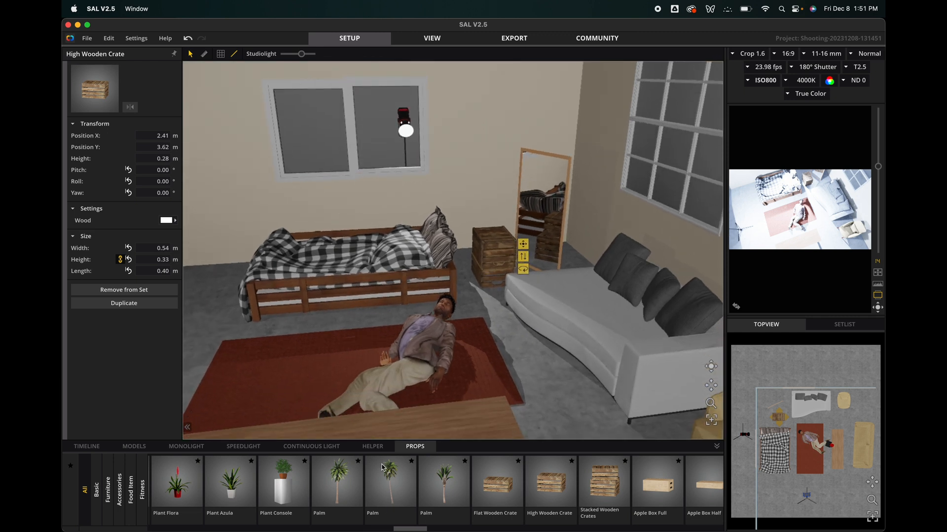
Stand Bedside Lamp 1 on top of the stacked crates beside the bed, at a height of 0.54 m
left_click(303, 447)
scroll(348, 496, "right", 10)
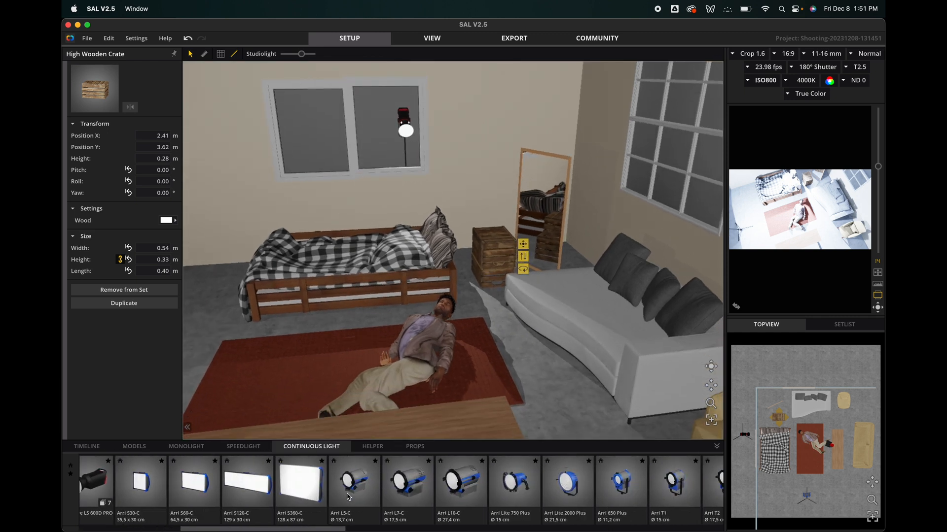
scroll(348, 496, "right", 15)
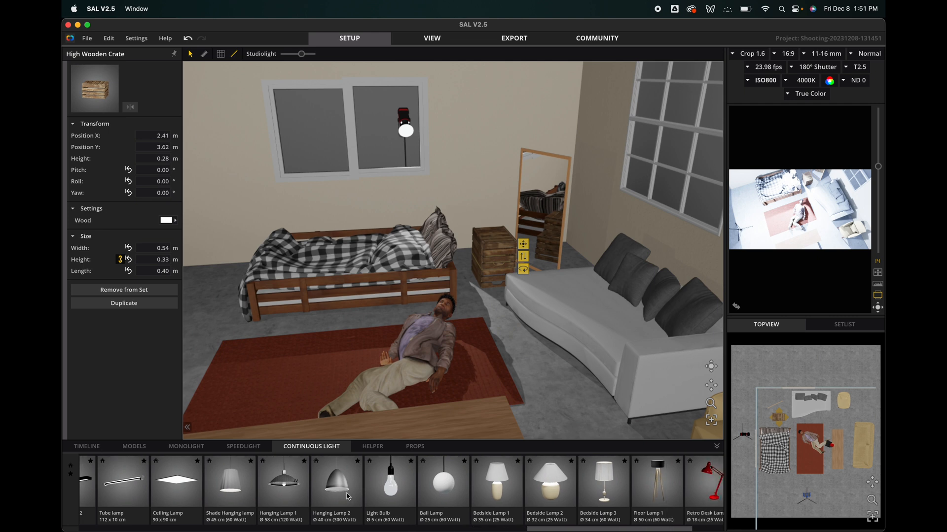
left_click_drag(481, 480, 491, 285)
left_click_drag(532, 312, 537, 267)
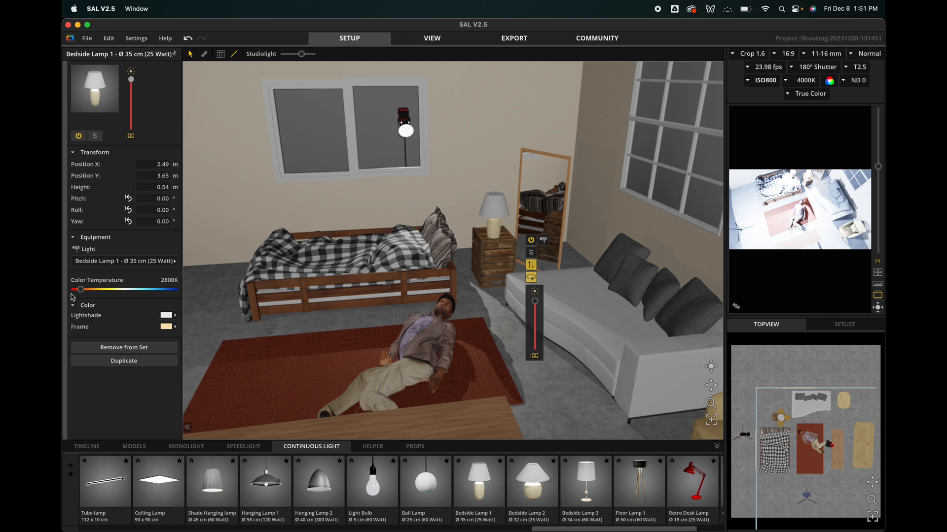
Set the bedside lamp's color temperature to 3200K and its lightshade to the warm off-white FCF3E2
left_click_drag(80, 289, 81, 288)
left_click(173, 317)
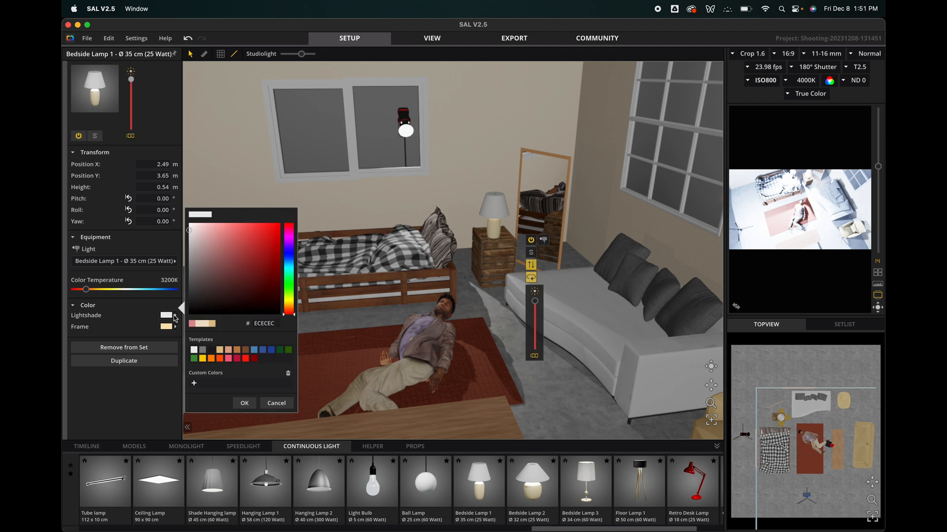
left_click(211, 324)
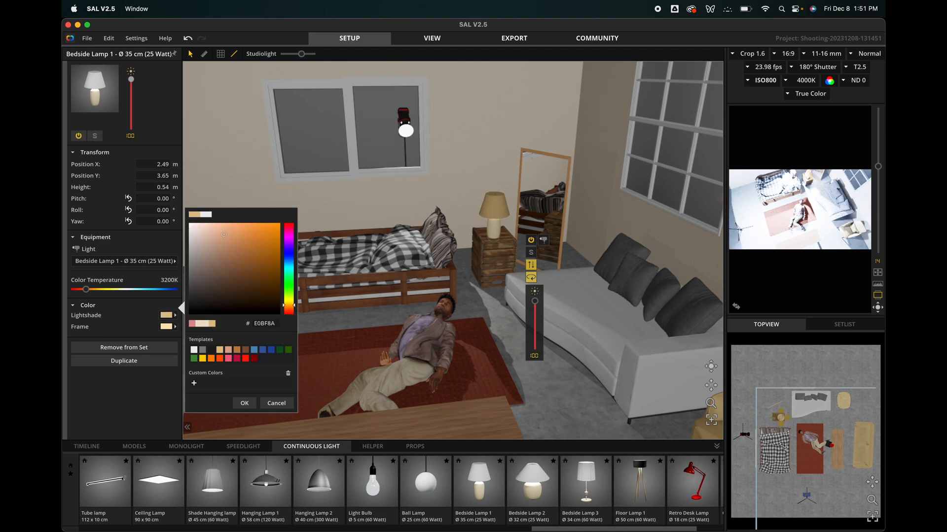
left_click(206, 238)
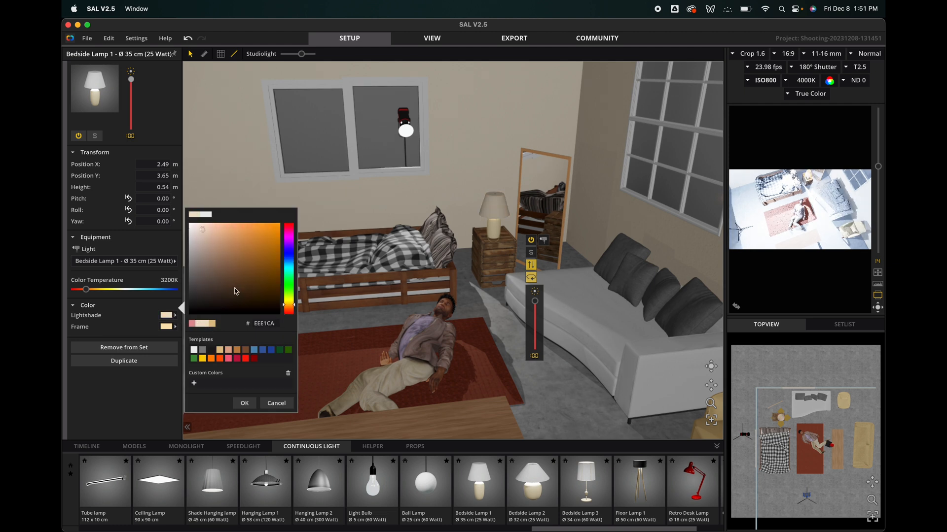
mouse_move(210, 240)
left_mouse_down()
mouse_move(206, 249)
mouse_move(192, 234)
left_mouse_up()
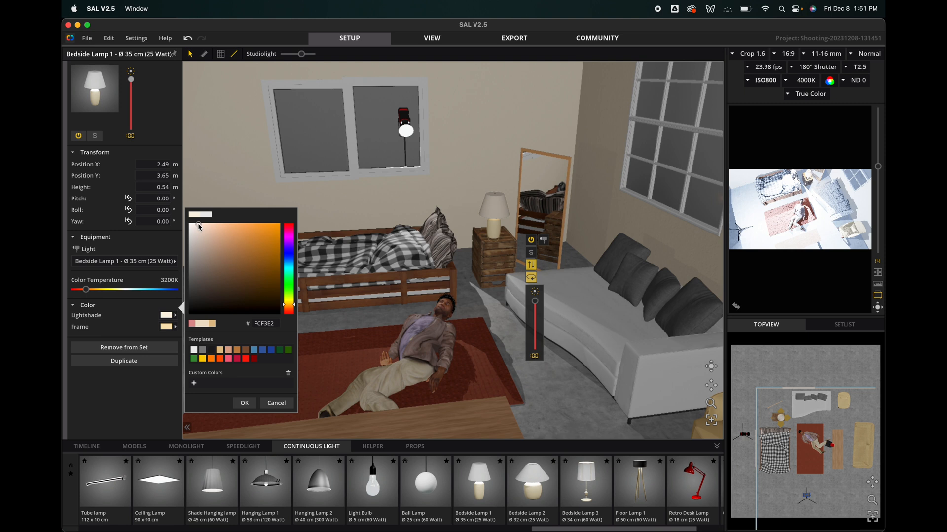
left_click(138, 310)
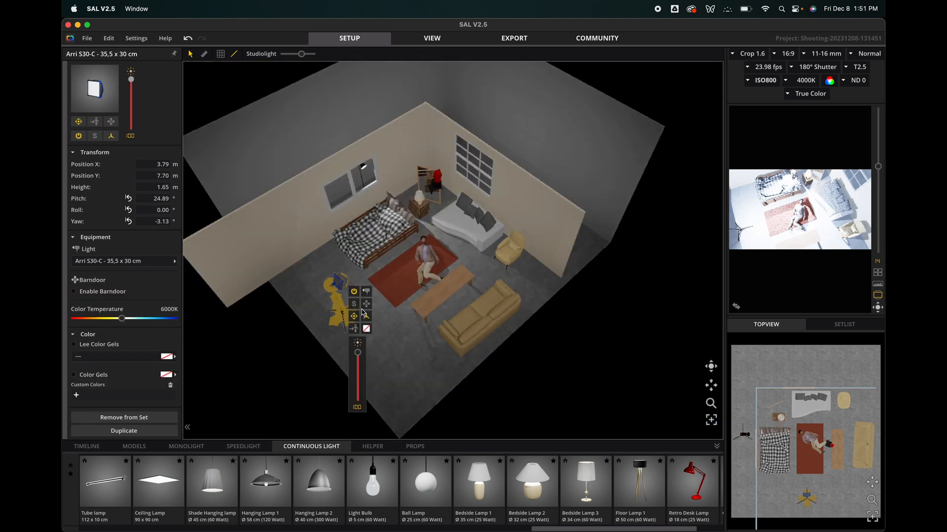
Switch off the Arri S30-C and move the Aputure window light out to X 0.00 m, Y 4.64 m at 2.69 m height
left_click(354, 291)
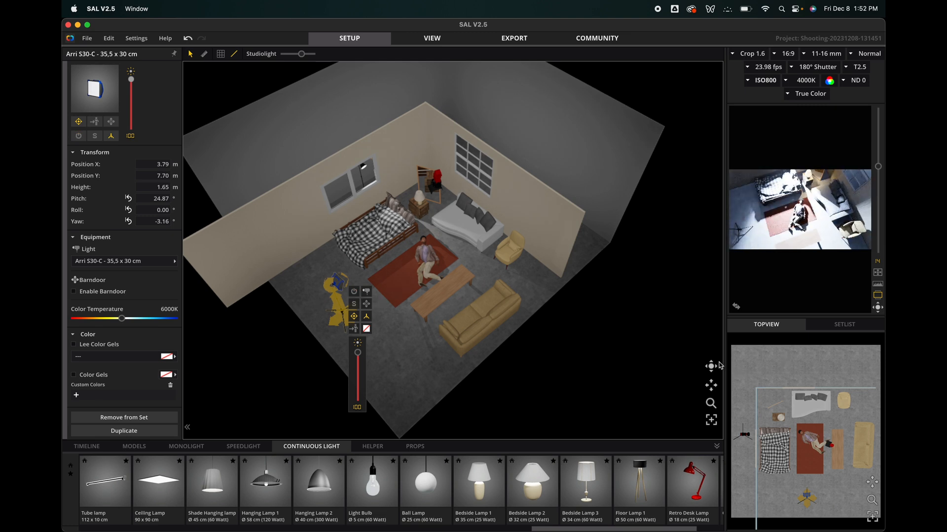
left_click_drag(713, 368, 841, 418)
left_click_drag(712, 367, 354, 294)
left_click(343, 262)
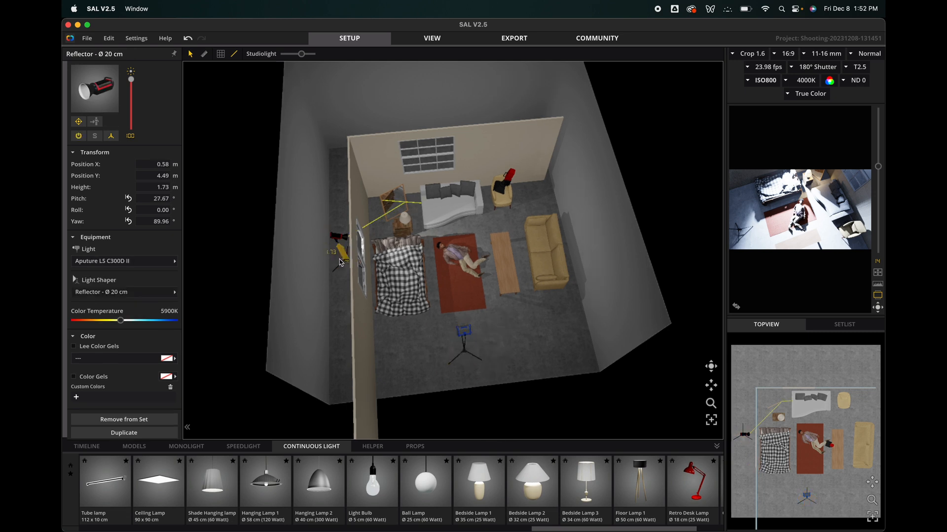
mouse_move(342, 262)
left_mouse_down()
mouse_move(317, 266)
mouse_move(310, 223)
mouse_move(336, 270)
left_mouse_up()
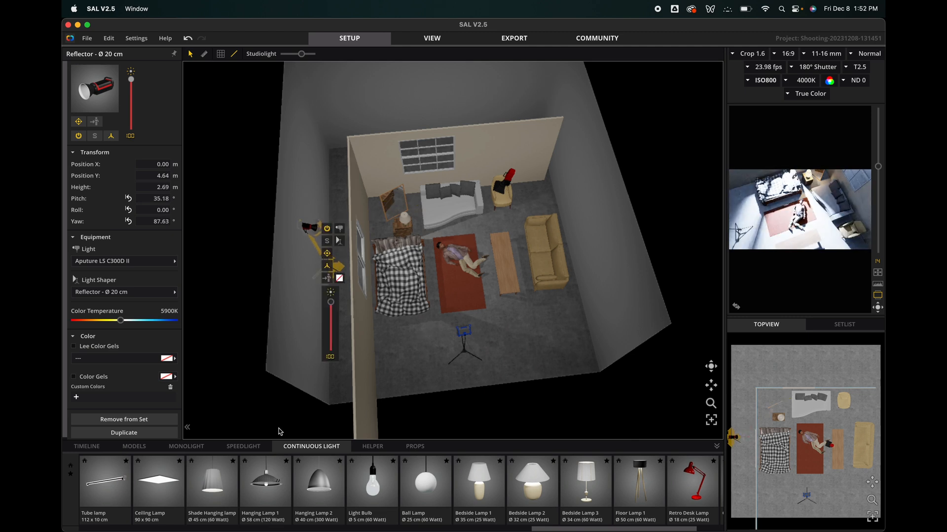
Place a Diffuser Panel between the Aputure light and the side window at X 0.46 m, Y 4.89 m, raised to 1.85 m
left_click(379, 449)
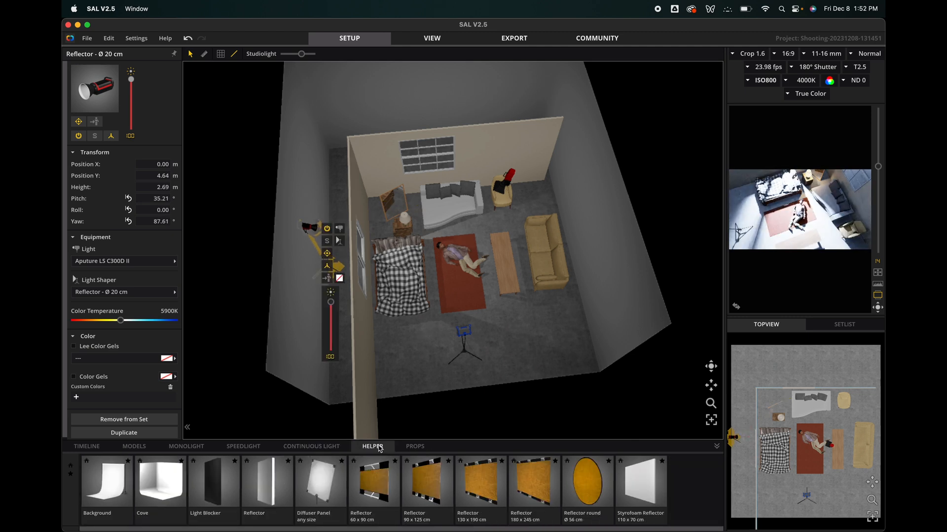
left_click_drag(325, 498, 364, 285)
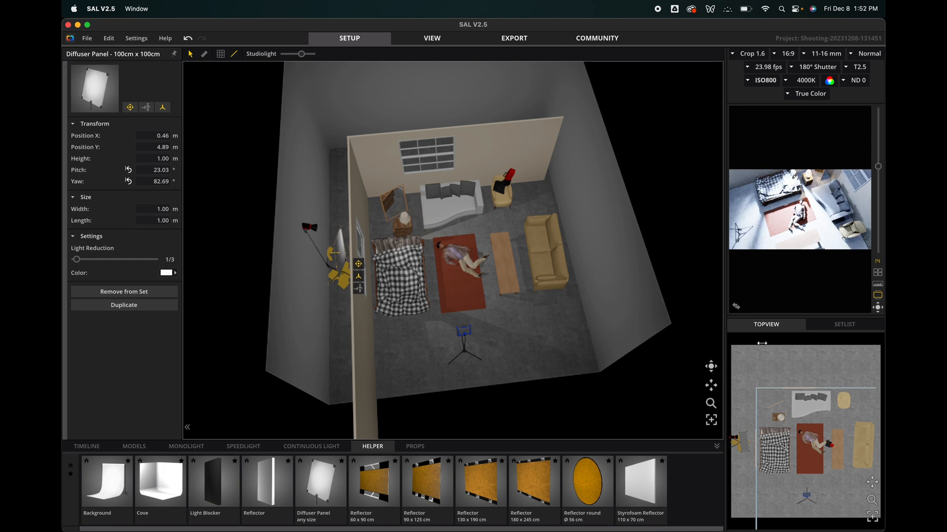
left_click_drag(712, 366, 769, 327)
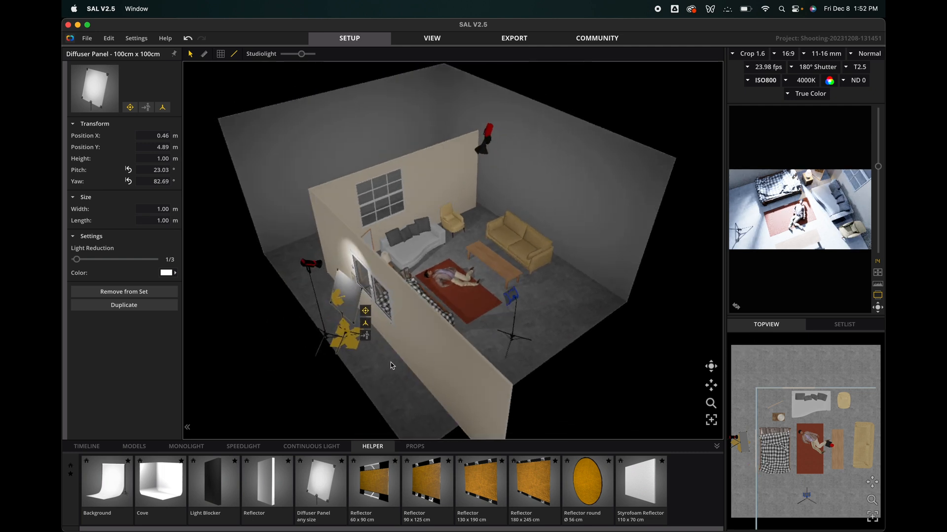
scroll(384, 362, "up", 8)
scroll(375, 362, "down", 10)
left_click_drag(355, 324, 351, 307)
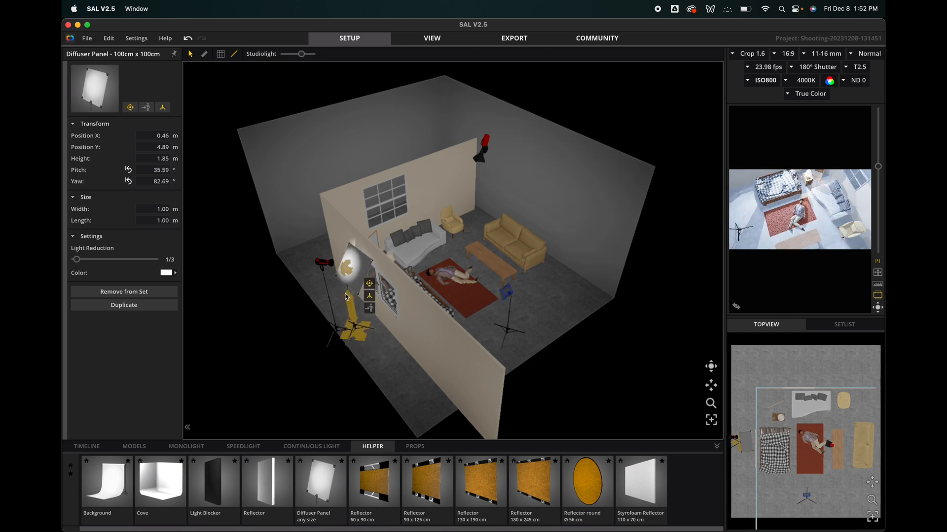
Set the Aputure LS C300D II's color temperature to 6000K and lower its intensity to 12
left_click(324, 262)
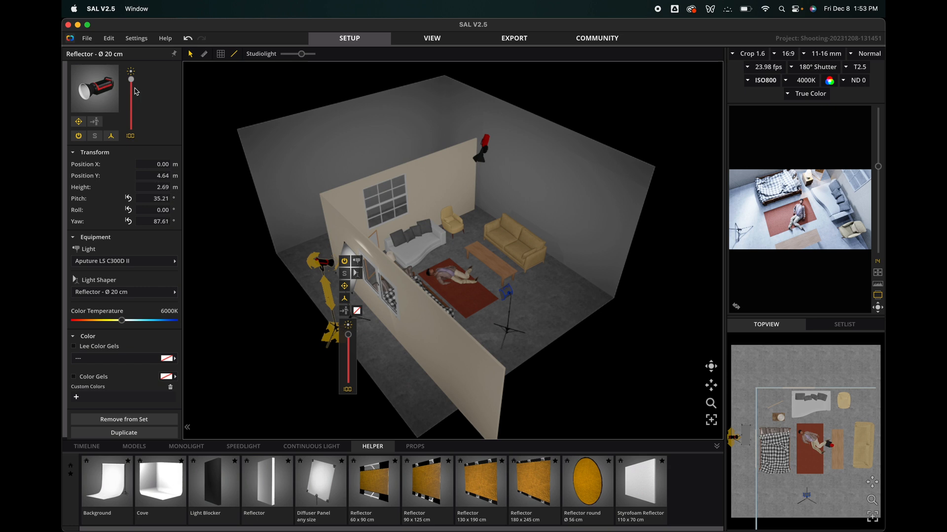
left_click_drag(133, 97, 135, 125)
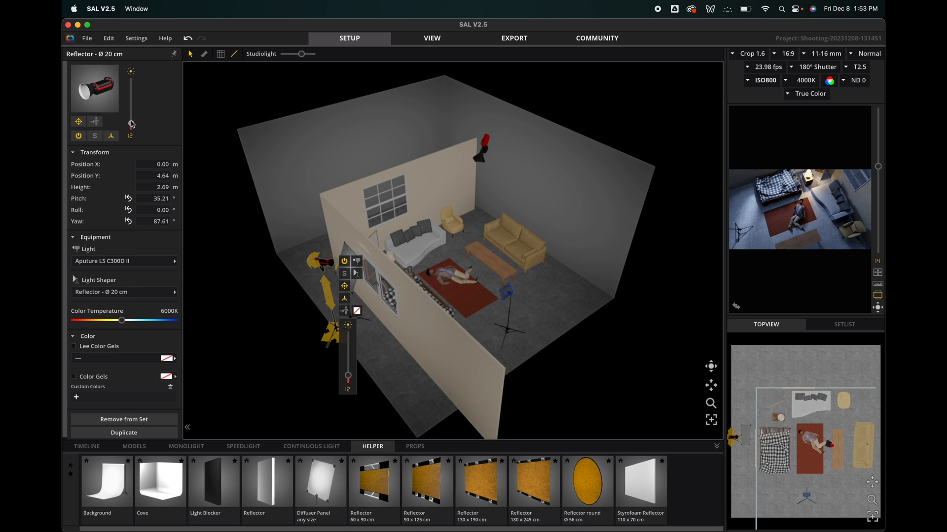
left_click(386, 379)
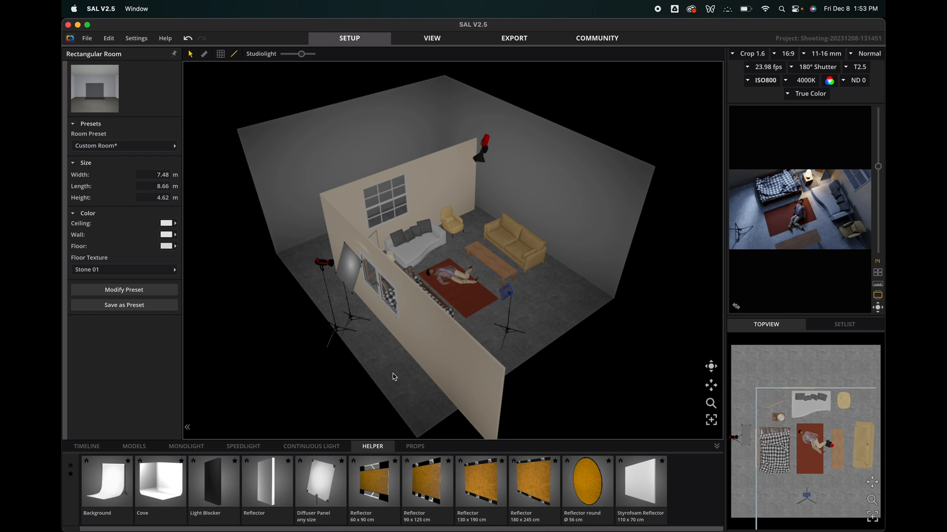
Widen the room and move the Aputure light farther from the side window to X 0.11 m, Y 4.48 m at 3.31 m height
left_click_drag(82, 176, 886, 240)
left_click(337, 329)
left_click_drag(339, 332, 287, 353)
left_click_drag(267, 305, 262, 281)
Move the diffuser panel to X 1.55 m, Y 4.40 m at 1.79 m height and resize it to 1.98 m wide by 1.35 m long
left_click(348, 318)
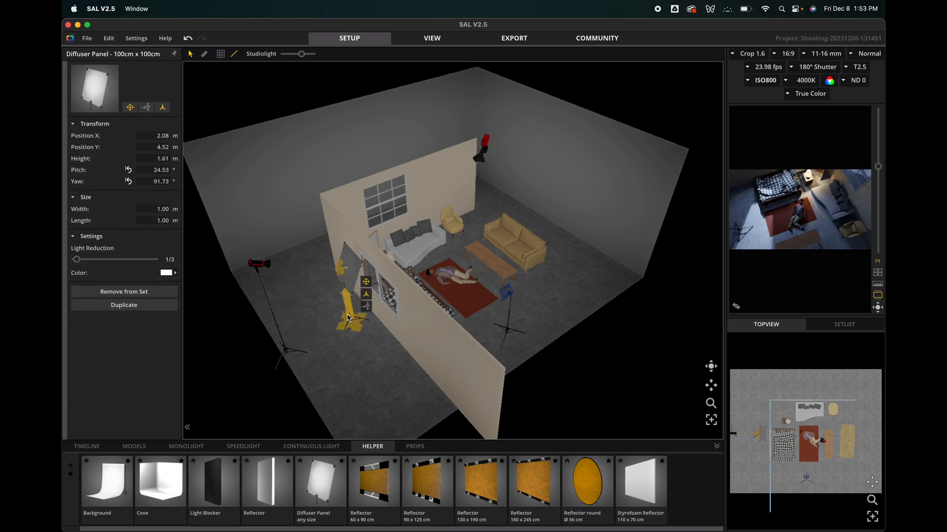
left_click_drag(353, 326, 334, 334)
mouse_move(327, 302)
left_mouse_down()
mouse_move(325, 289)
mouse_move(326, 297)
left_mouse_up()
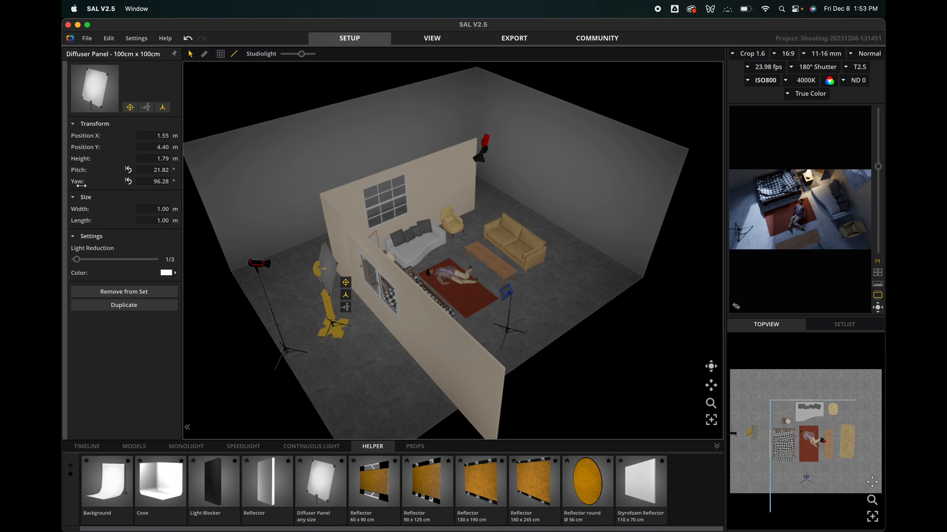
left_click_drag(84, 212, 823, 285)
left_click_drag(76, 220, 335, 220)
left_click(267, 272)
left_click(264, 264)
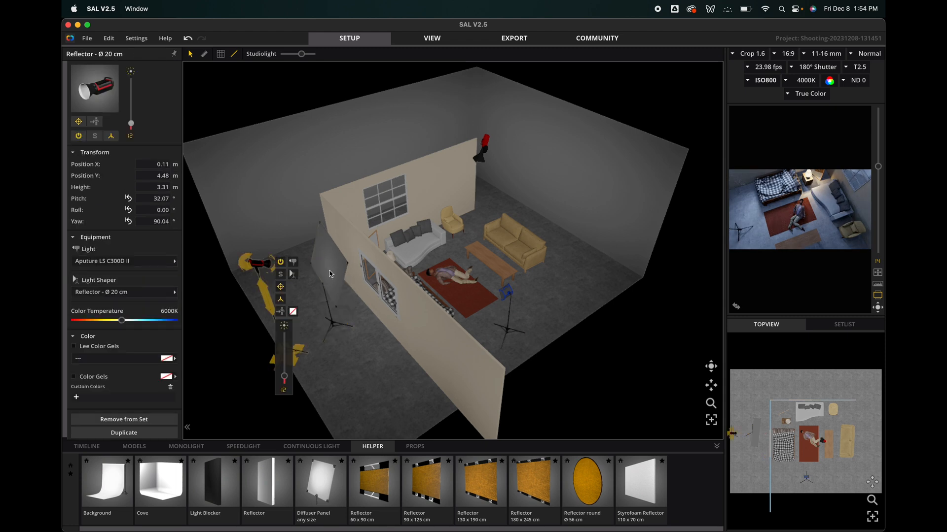
Replace the diffuser panel with a Reflector helper outside the side window, enlarged to 2.01 m wide by 3.37 m long
left_click(330, 274)
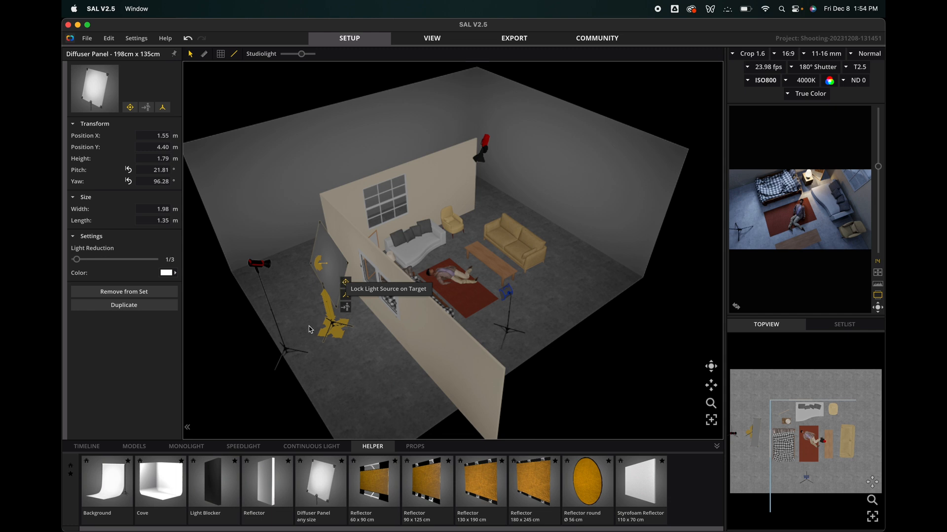
key("Delete")
left_click_drag(266, 488, 325, 326)
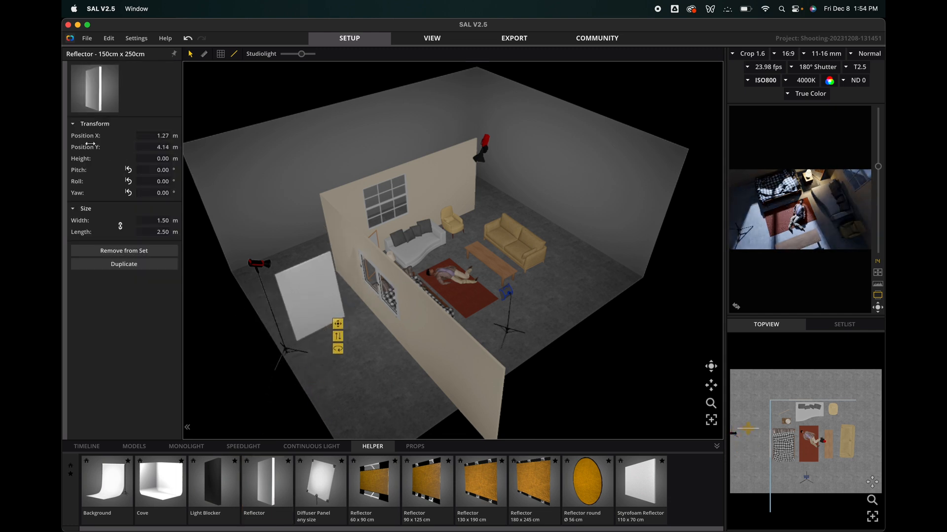
left_click_drag(84, 158, 201, 158)
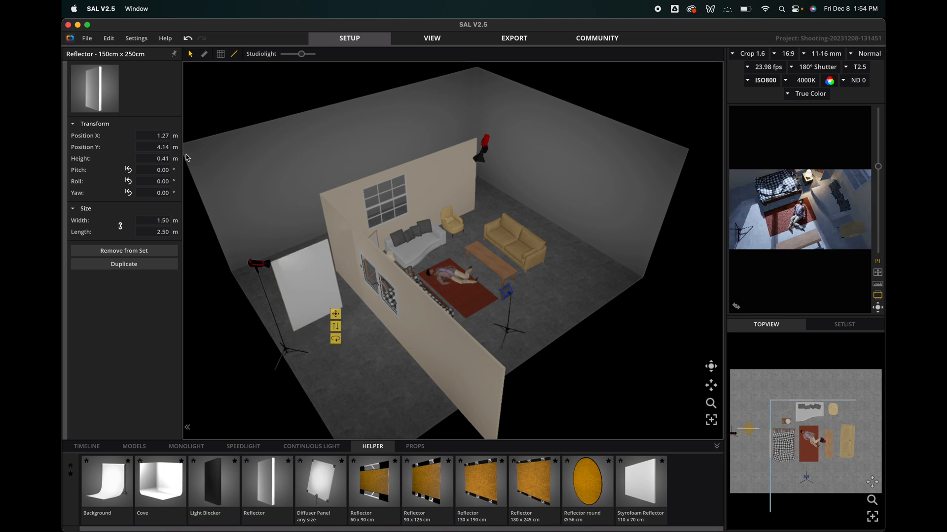
left_click_drag(80, 221, 153, 220)
Move the Aputure light to X 1.87 m, Y 5.93 m facing the reflector, placed at X 0.19 m, Y 4.48 m with 98.51° yaw
left_click_drag(259, 264, 322, 260)
left_click_drag(316, 301, 281, 310)
key("super+z")
left_click_drag(77, 193, 168, 221)
left_click(323, 260)
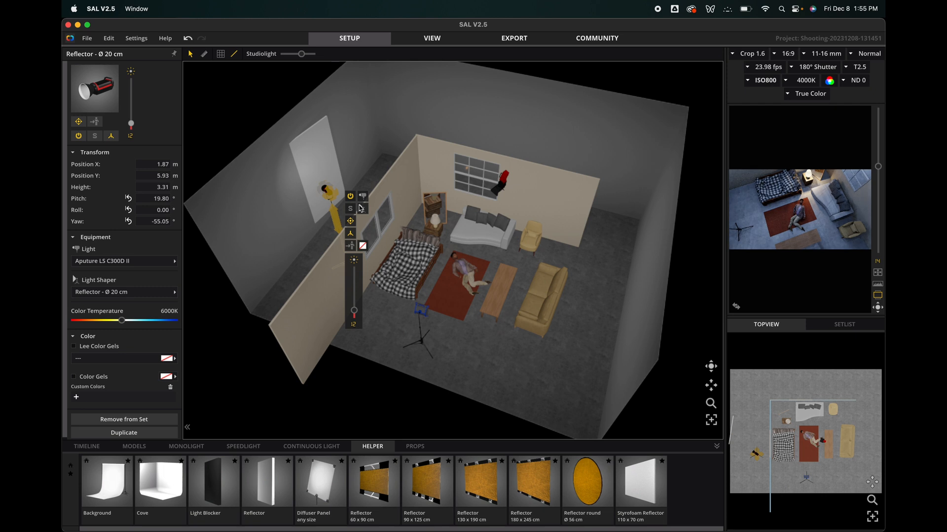
left_click_drag(309, 197, 292, 242)
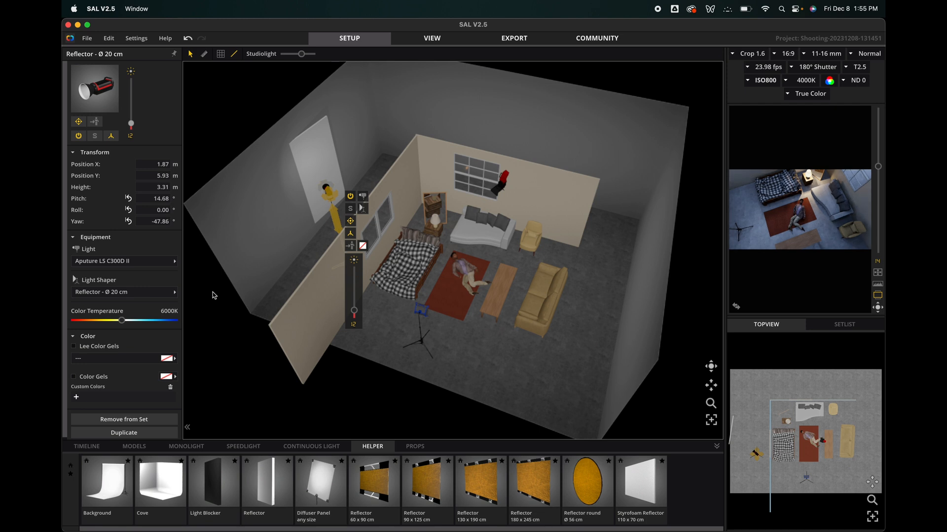
left_click_drag(330, 198, 325, 207)
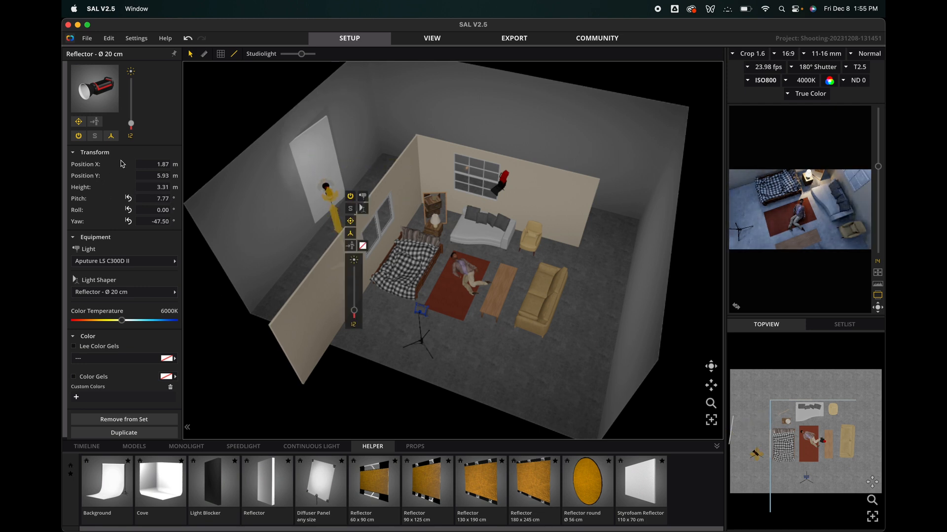
Raise the outdoor reflector to 1.82 m height and tilt it to a pitch of 6.88°
mouse_move(317, 153)
left_mouse_down()
mouse_move(329, 141)
mouse_move(301, 179)
mouse_move(318, 171)
mouse_move(316, 156)
left_mouse_up()
left_click_drag(344, 227, 351, 163)
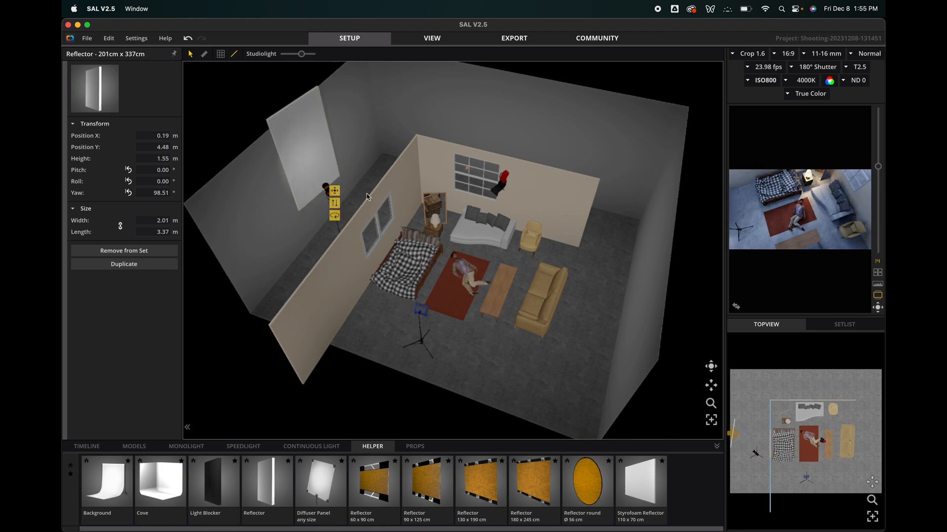
left_click_drag(337, 204, 339, 195)
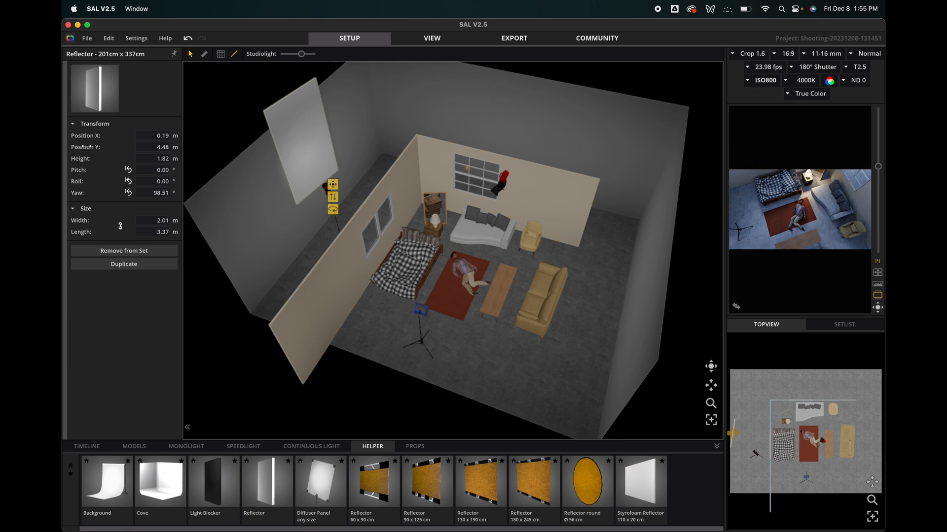
left_click_drag(86, 172, 269, 168)
Aim the Aputure light at the reflector with -14.91° pitch and -58.43° yaw, and shift the reflector to X 0.00 m, Y 4.69 m
left_click(325, 187)
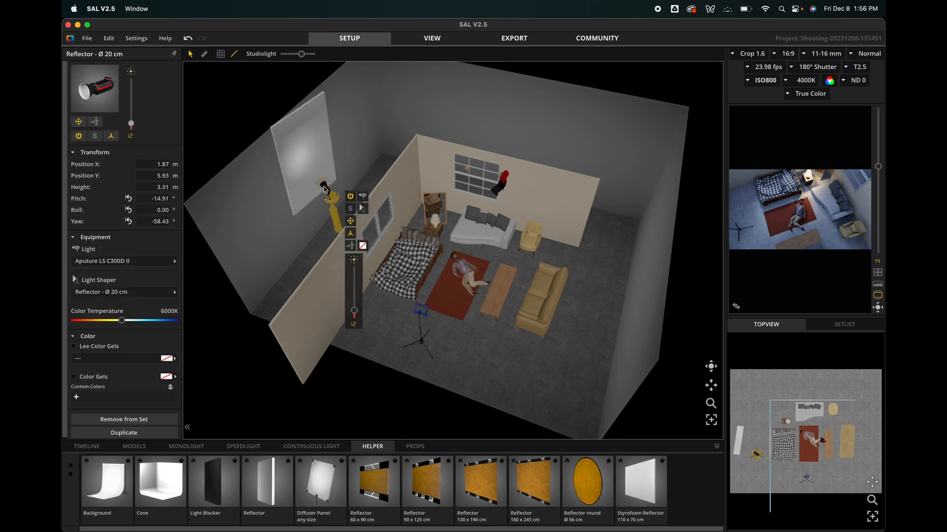
left_click(306, 162)
left_click_drag(292, 146, 290, 146)
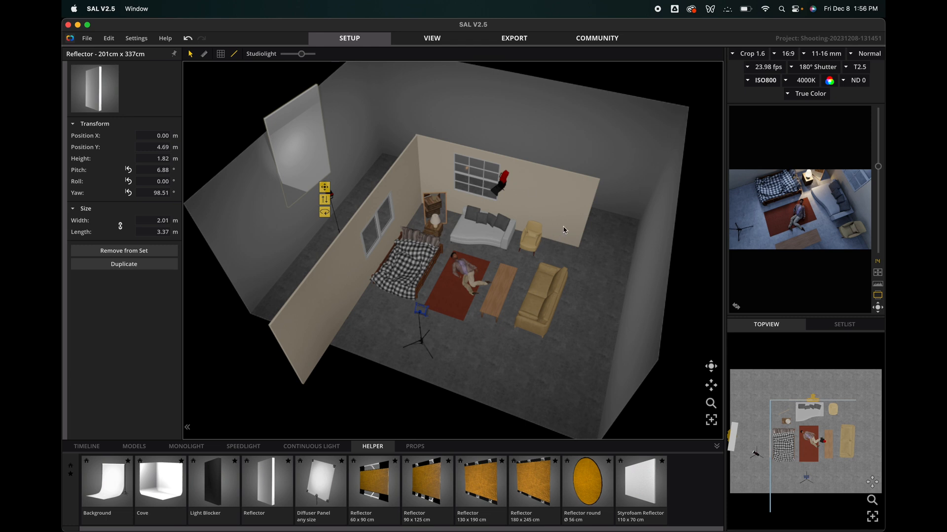
Increase the height of the wall with the side window to 5.27 m
left_click(371, 206)
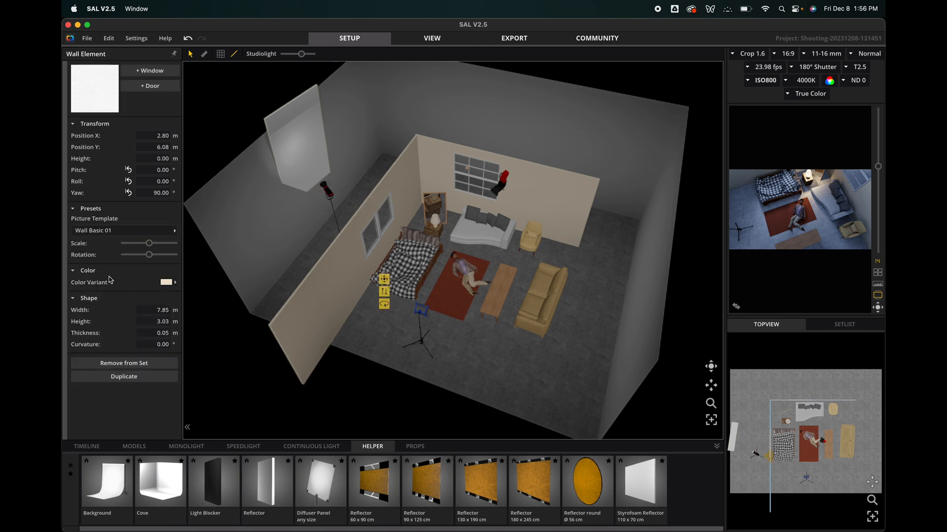
left_click_drag(86, 322, 738, 337)
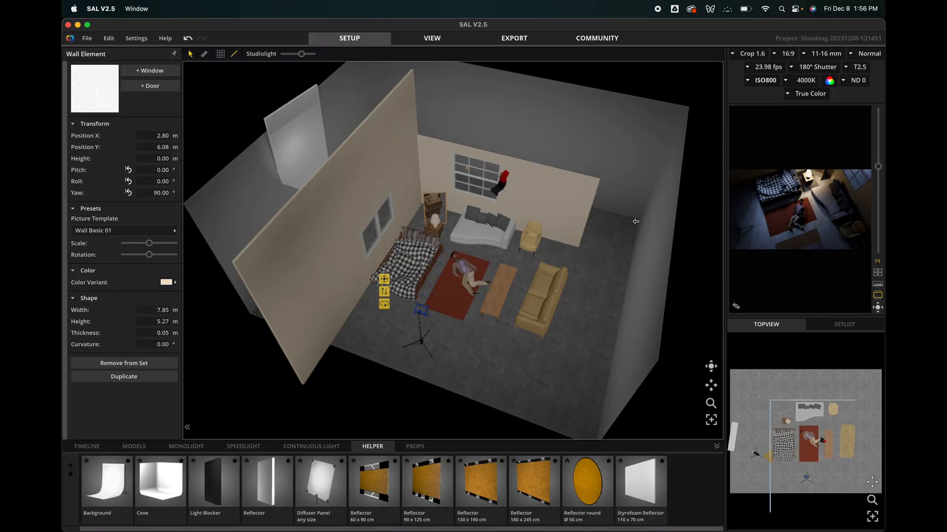
Lower the bedside lamp's light intensity to 17
left_click(437, 224)
left_click_drag(131, 86, 131, 114)
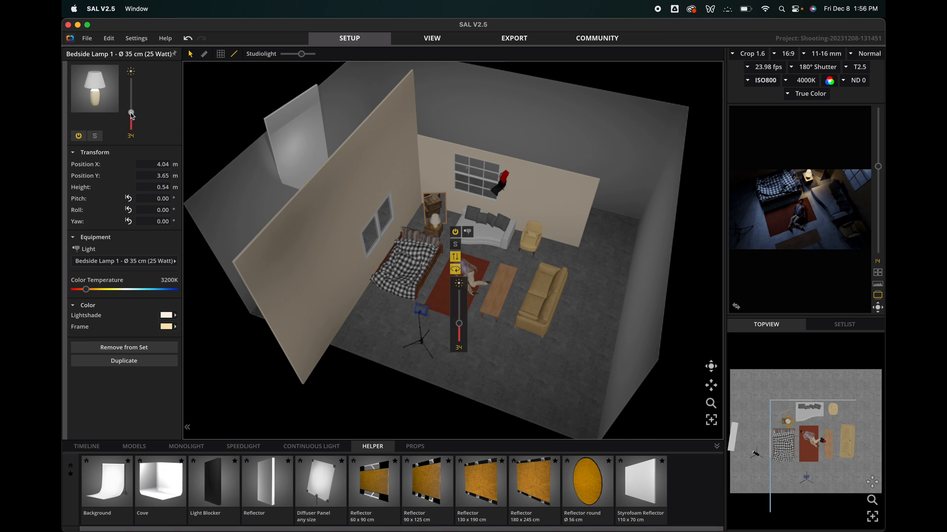
left_click_drag(131, 115, 132, 122)
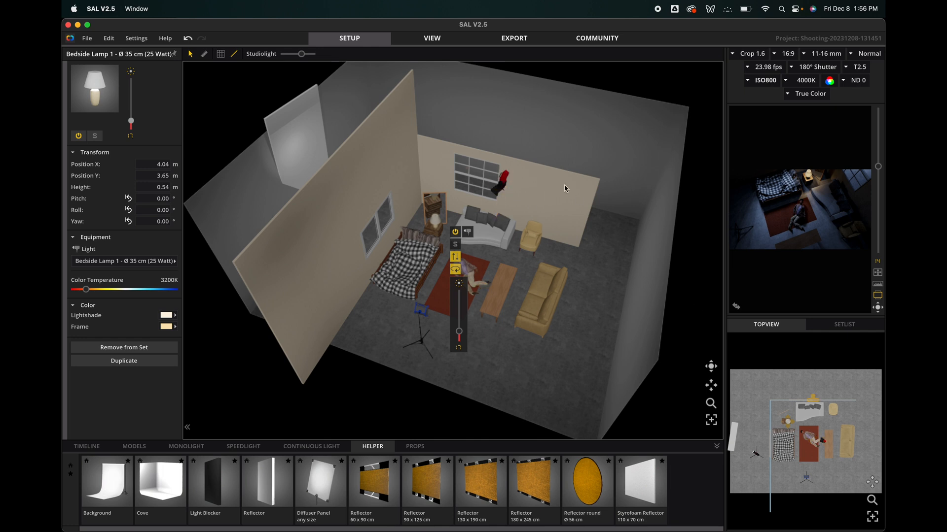
Switch the film camera to the 12-40 mm lens and set its focal length to 24 mm
left_click(503, 184)
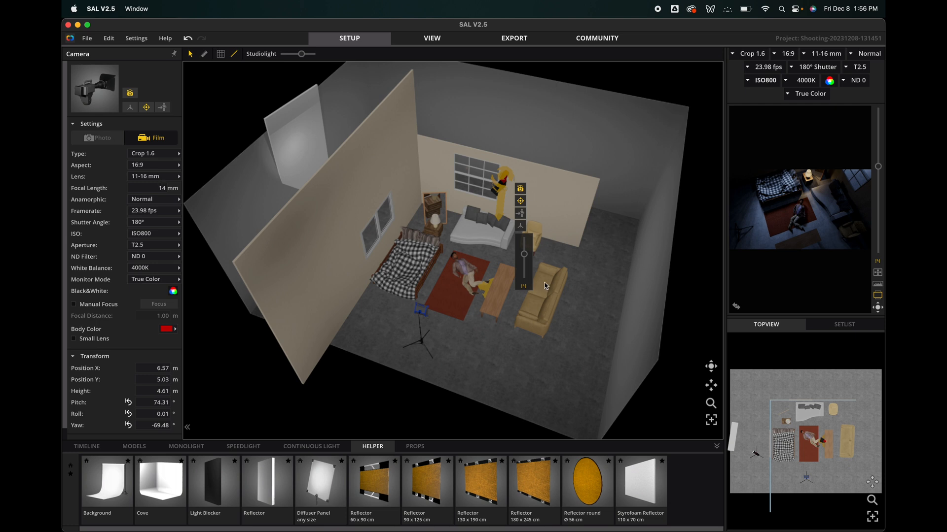
left_click_drag(713, 369, 680, 372)
left_click(178, 177)
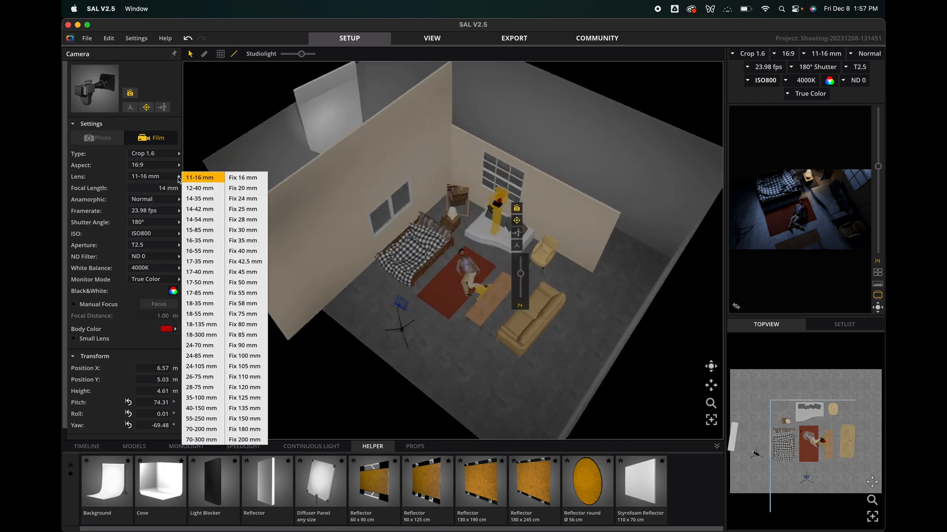
left_click(190, 192)
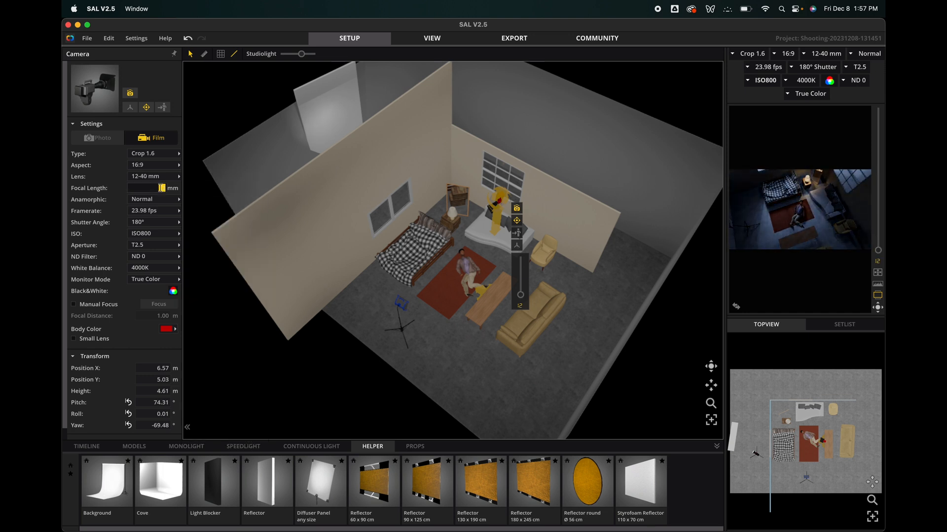
left_click(161, 188)
type("24")
key("Return")
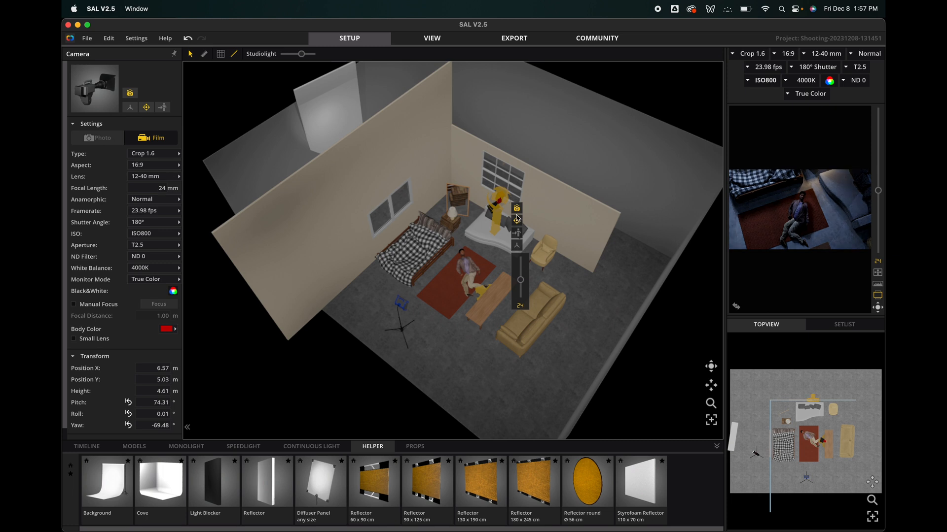
Release the camera's target lock, reposition it to about X 6.54 m, Y 5.35 m, and nudge the performer on the rug to reframe the overhead shot
left_click_drag(713, 367, 662, 352)
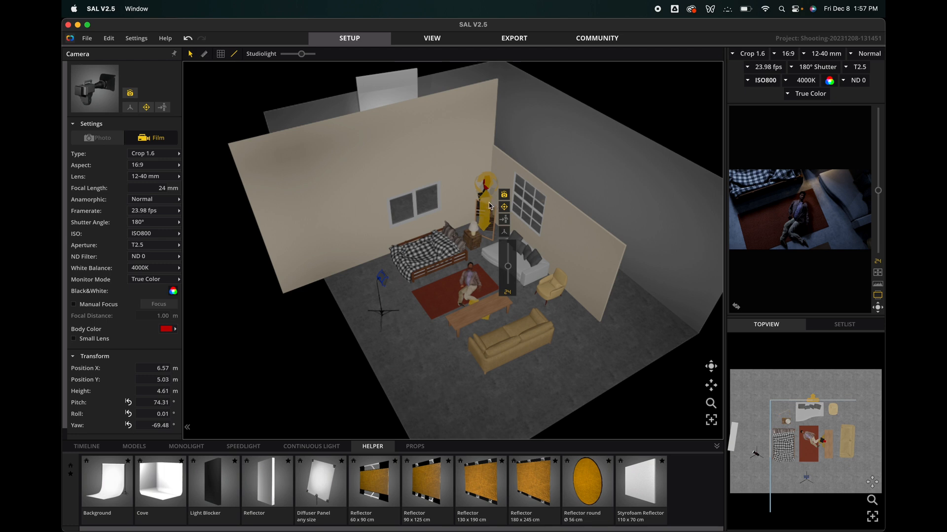
left_click_drag(486, 193, 486, 202)
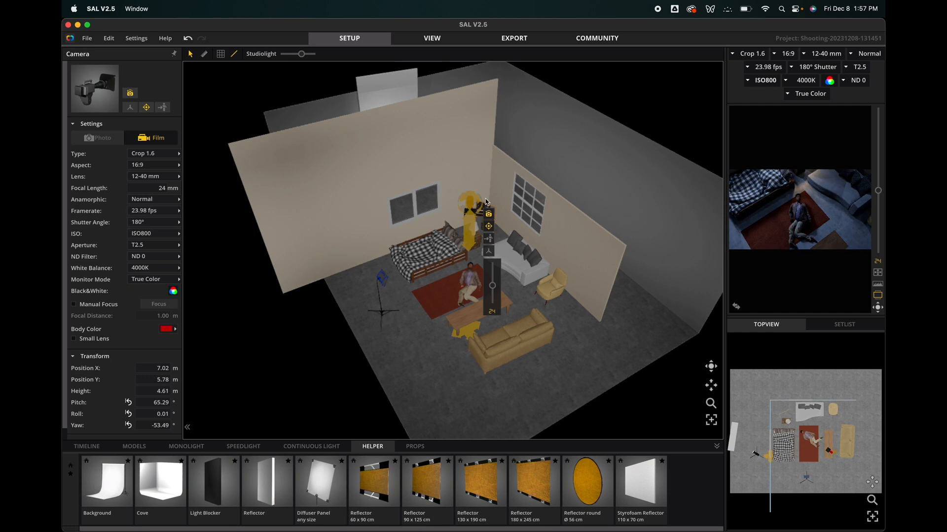
left_click(476, 285)
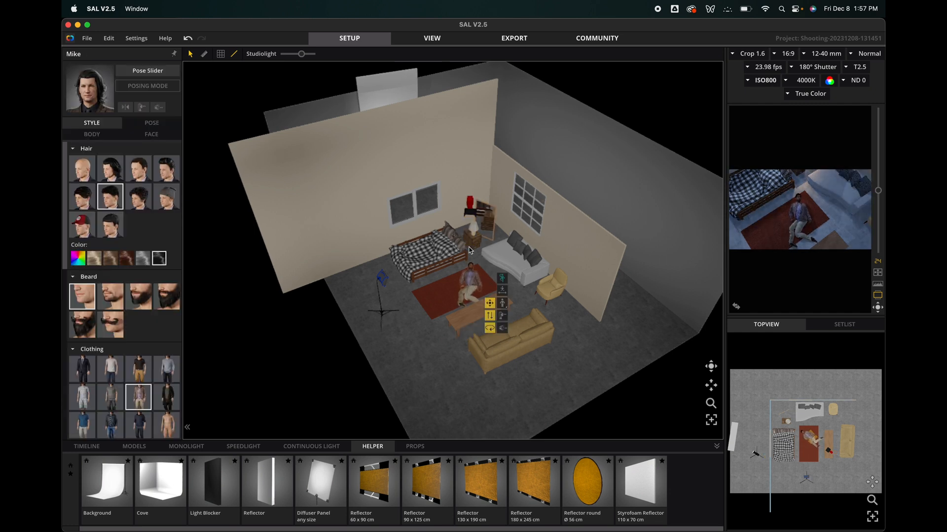
scroll(598, 319, "up", 5)
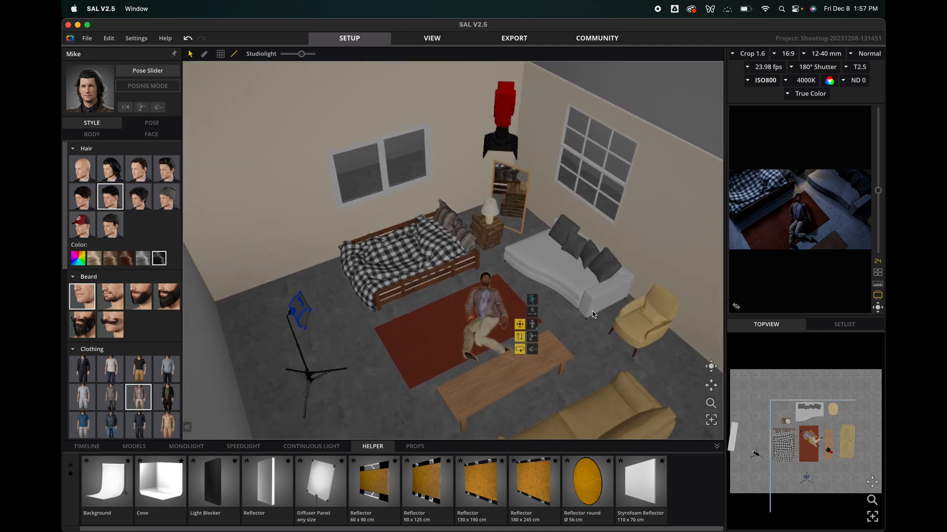
left_click(532, 235)
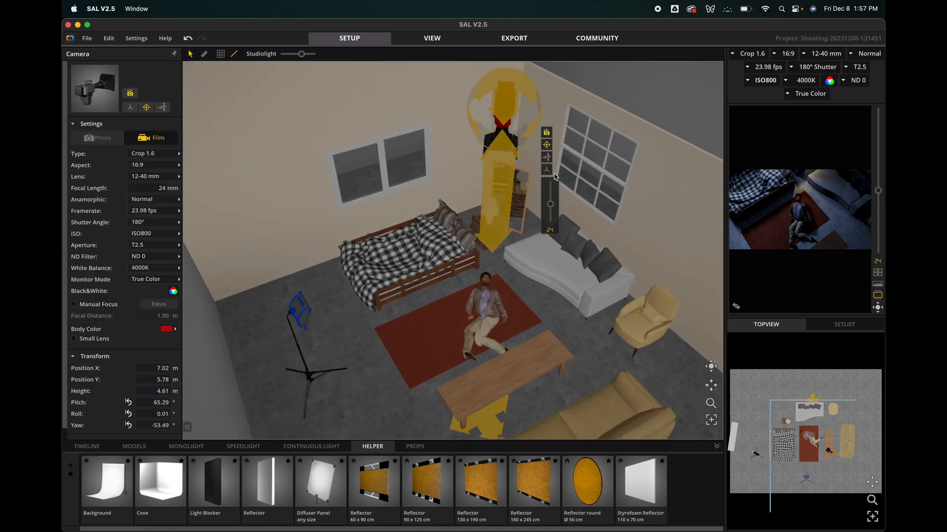
left_click(547, 146)
left_click_drag(514, 141, 520, 105)
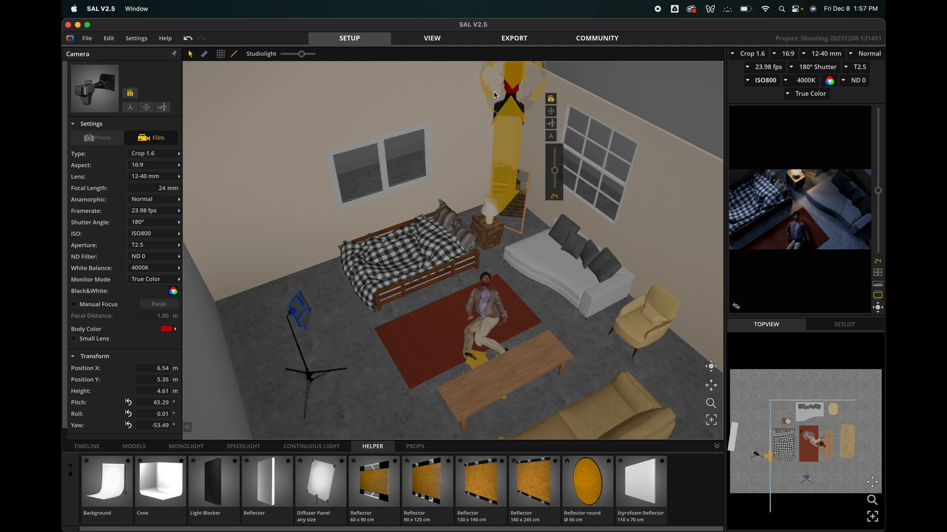
left_click_drag(514, 68, 561, 45)
left_click(488, 298)
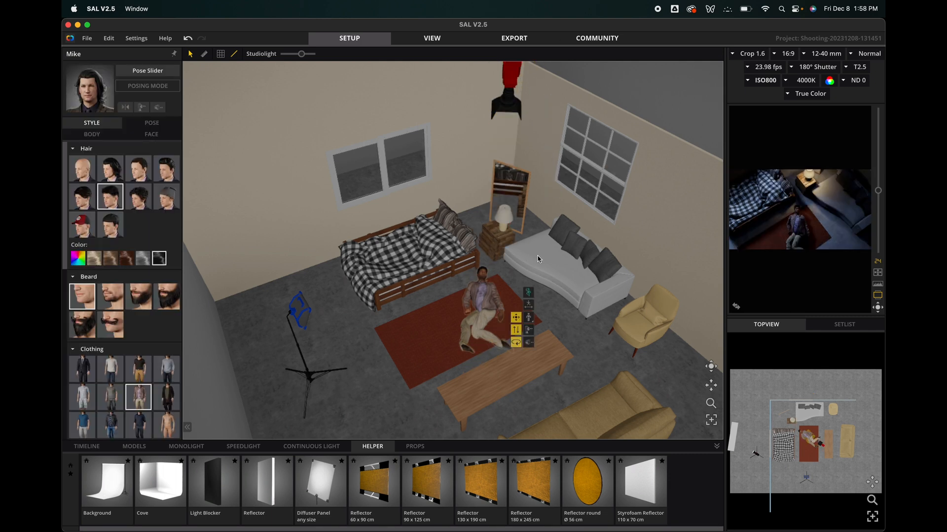
Move the nightstand and bedside lamp between the rug and armchair, with the lamp at about X 6.49 m, Y 3.93 m
left_click_drag(499, 242, 562, 336)
left_click_drag(503, 220, 565, 304)
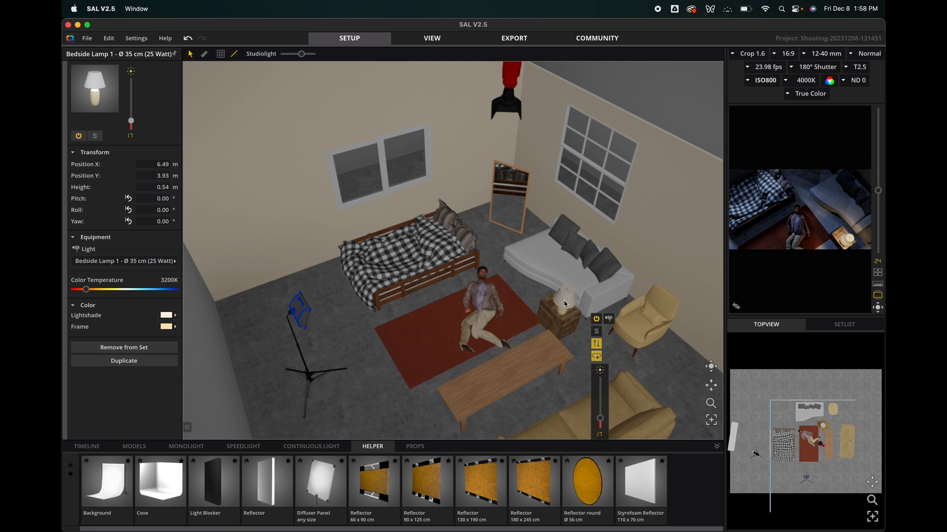
Set the color temperature of the Aputure light to 6800K and of the bedside lamp to 3000K
right_click_drag(510, 81, 734, 28)
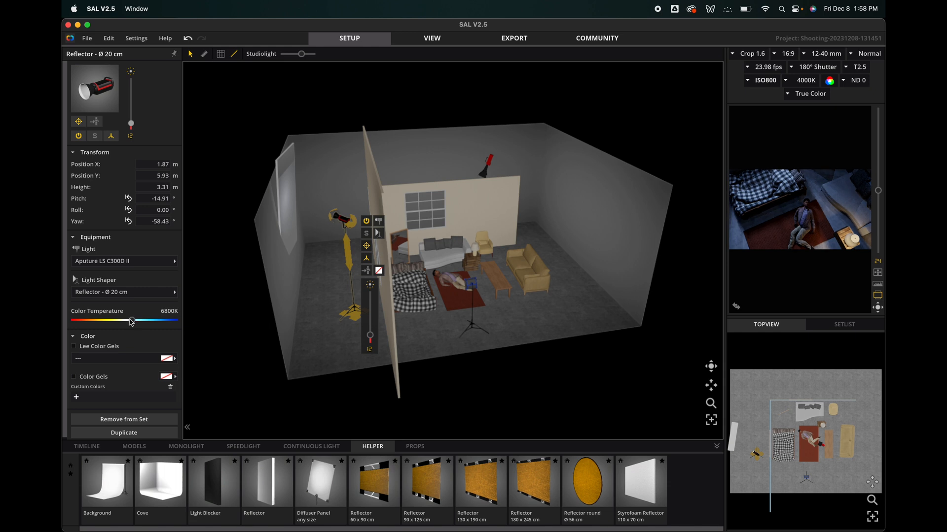
left_click(476, 247)
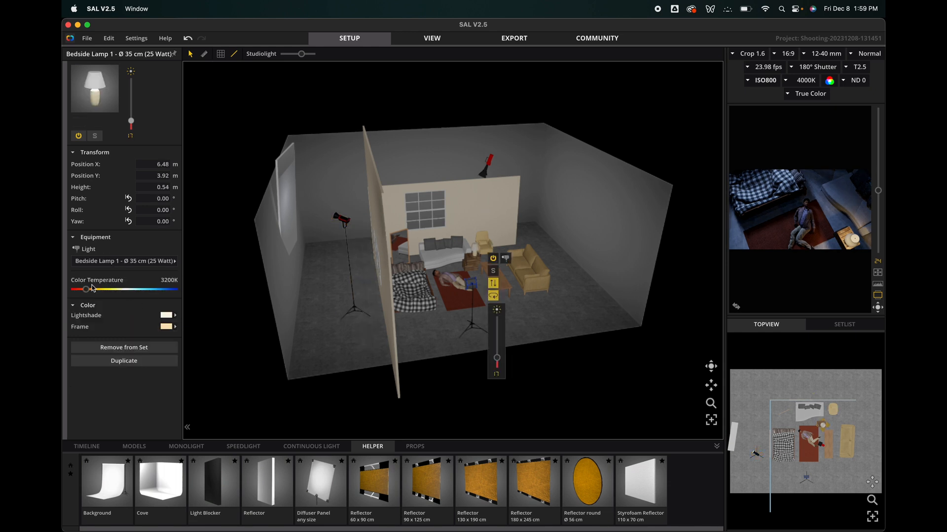
left_click_drag(86, 291, 85, 291)
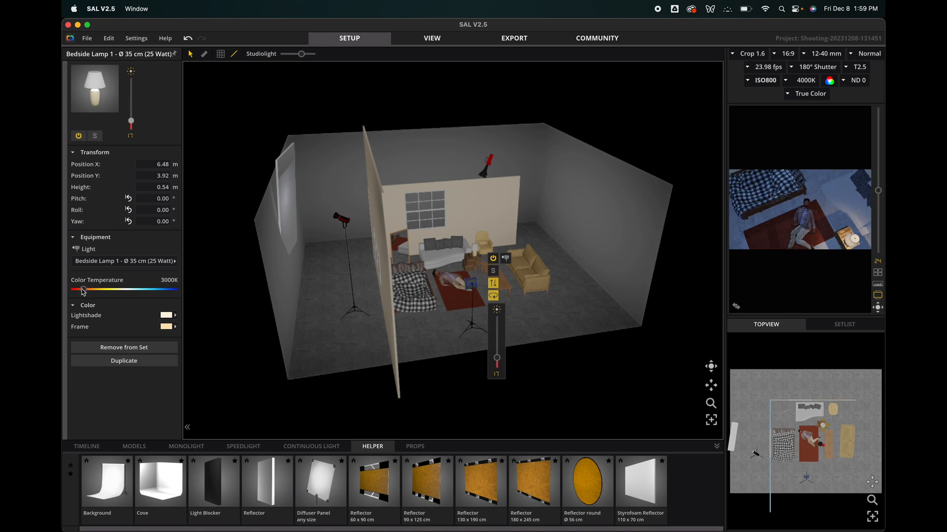
Enlarge the camera preview and move the Arri S30-C light by the white sofa to X 6.18 m, Y 2.66 m, at 2.04 m height
left_click(409, 348)
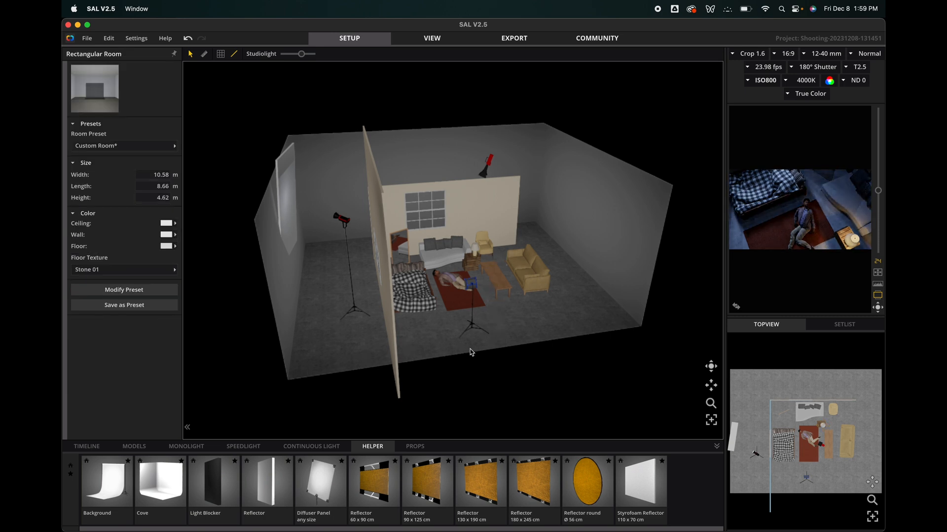
right_click_drag(536, 318, 468, 345)
left_click_drag(711, 370, 633, 393)
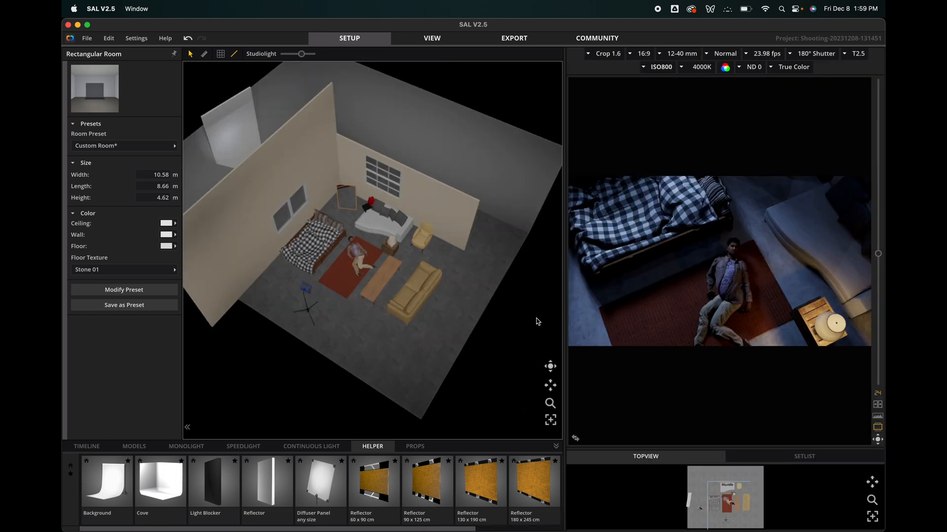
left_click_drag(550, 367, 505, 355)
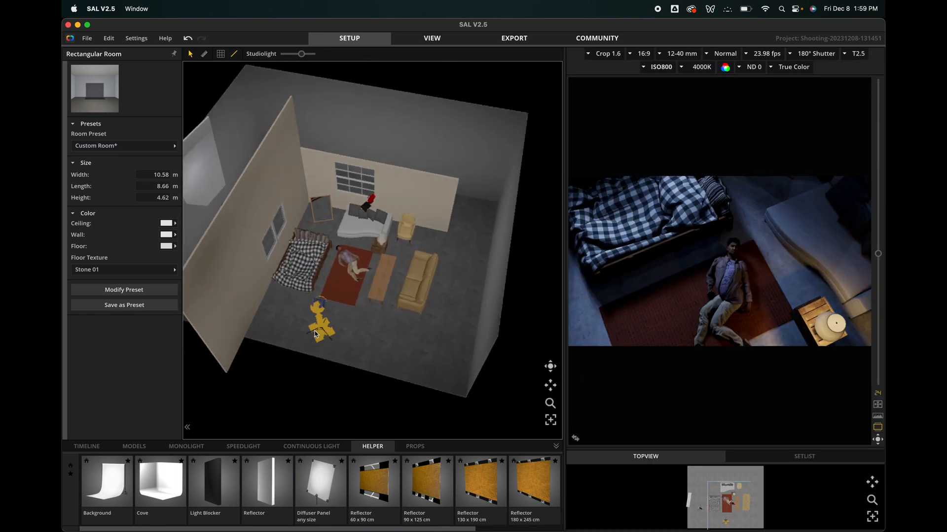
left_click_drag(318, 334, 380, 228)
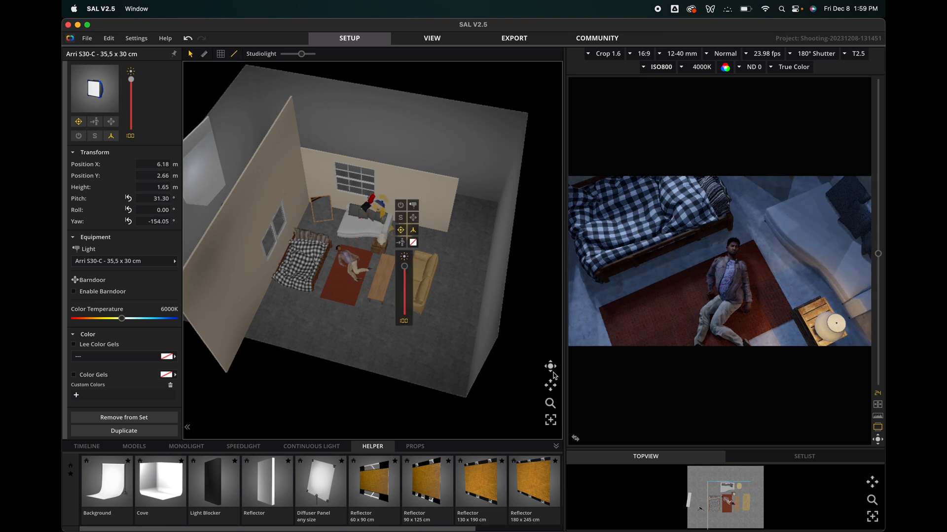
left_click_drag(550, 367, 472, 328)
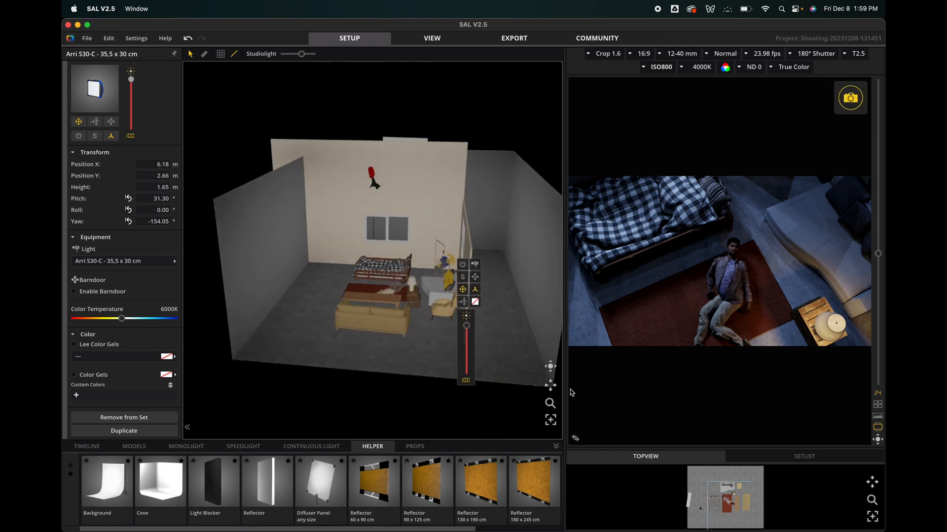
left_click_drag(550, 403, 487, 257)
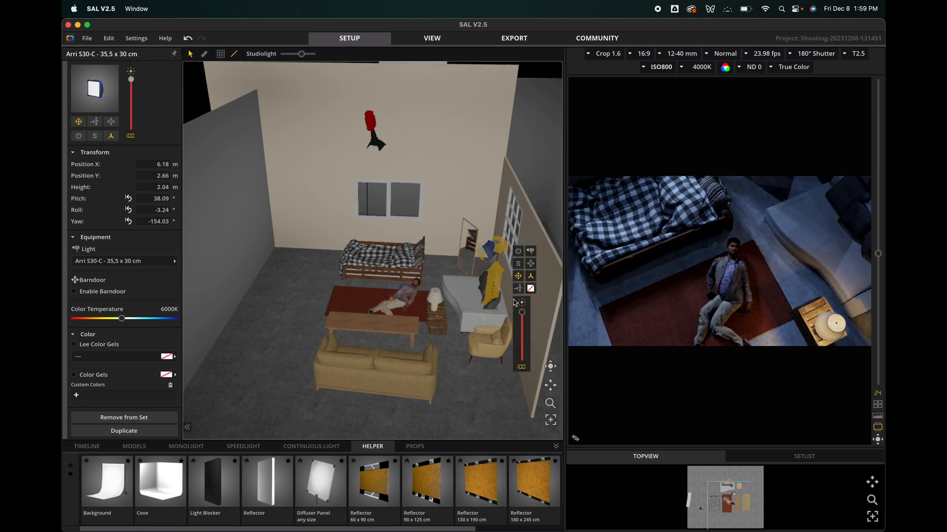
Hide the Arri S30-C light's stand, roll it to 4.67°, and move it over the white sofa to X 5.53 m, Y 3.03 m
left_click(530, 278)
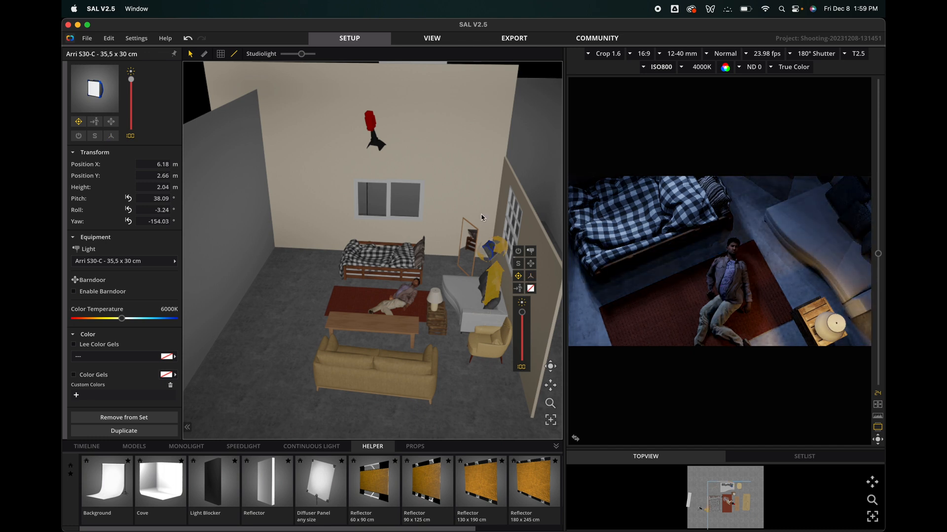
mouse_move(488, 253)
left_mouse_down()
mouse_move(477, 252)
mouse_move(484, 258)
left_mouse_up()
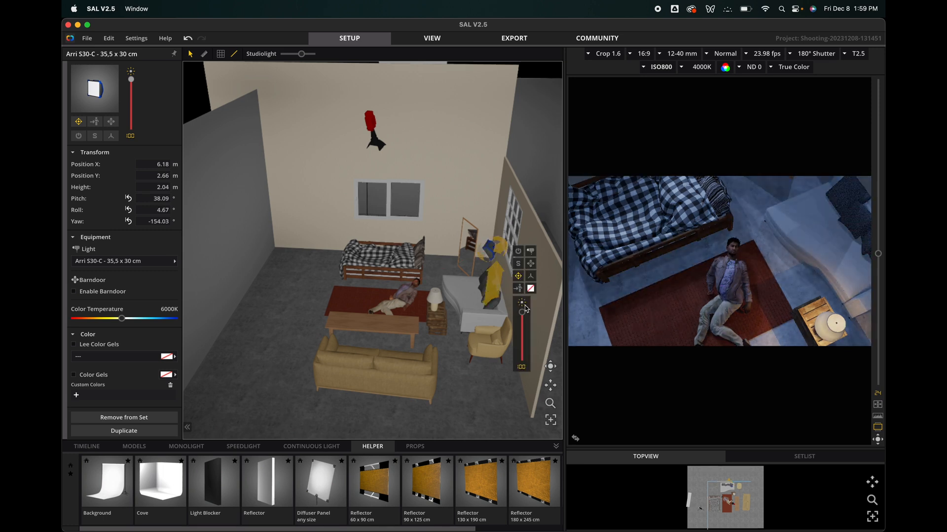
left_click_drag(551, 366, 497, 309)
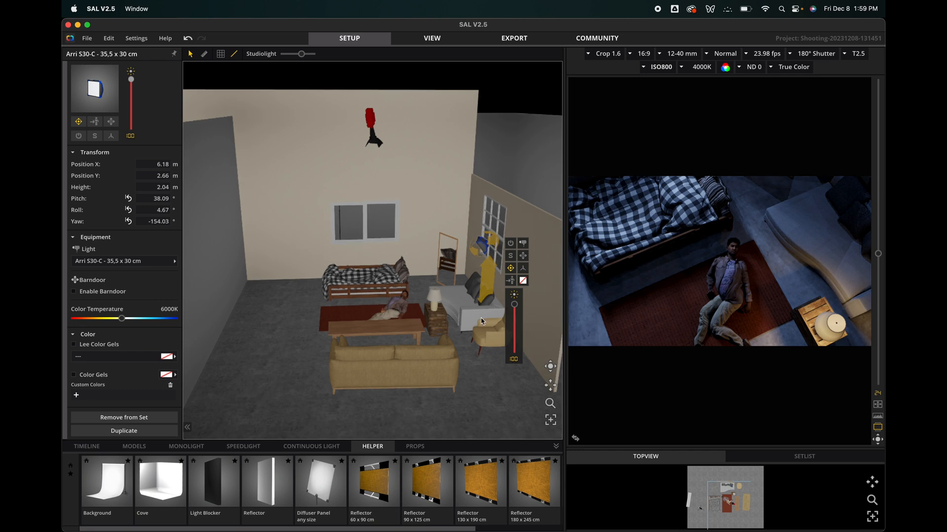
left_click_drag(554, 373, 549, 363)
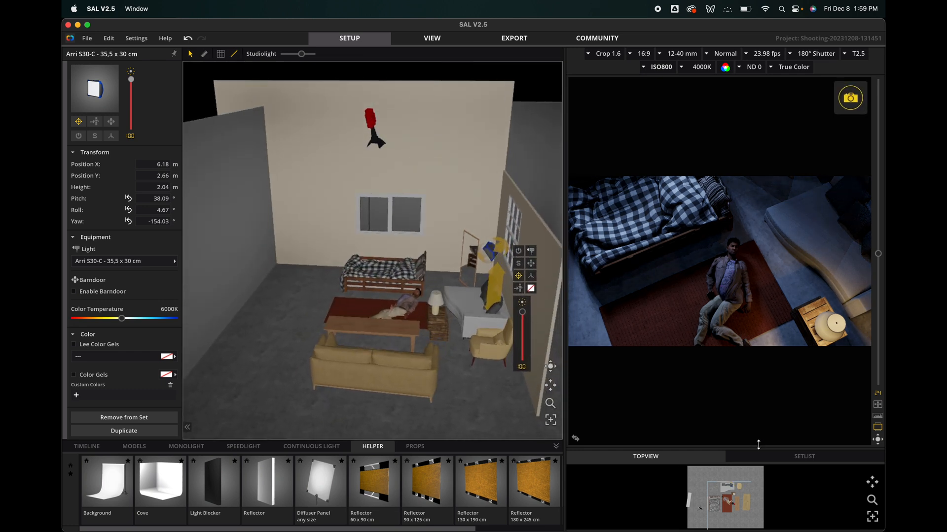
left_click_drag(758, 446, 756, 305)
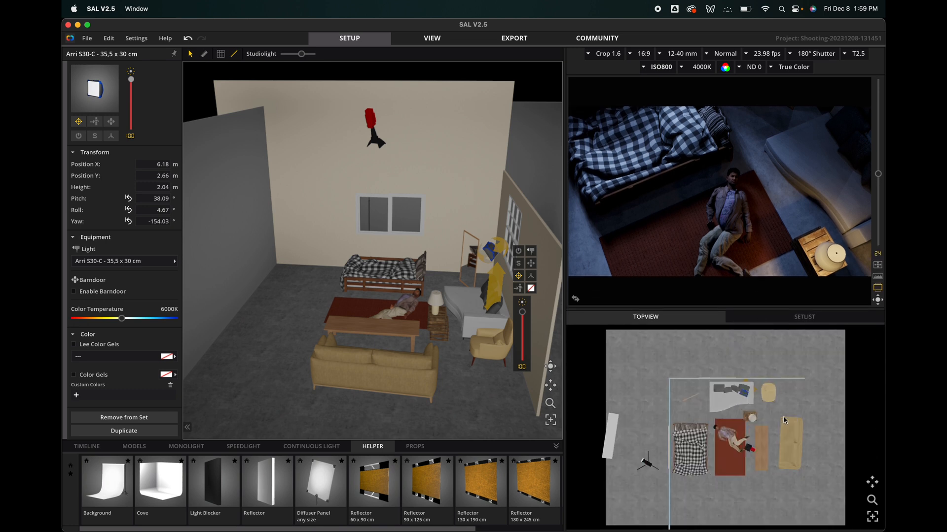
left_click_drag(755, 392, 741, 402)
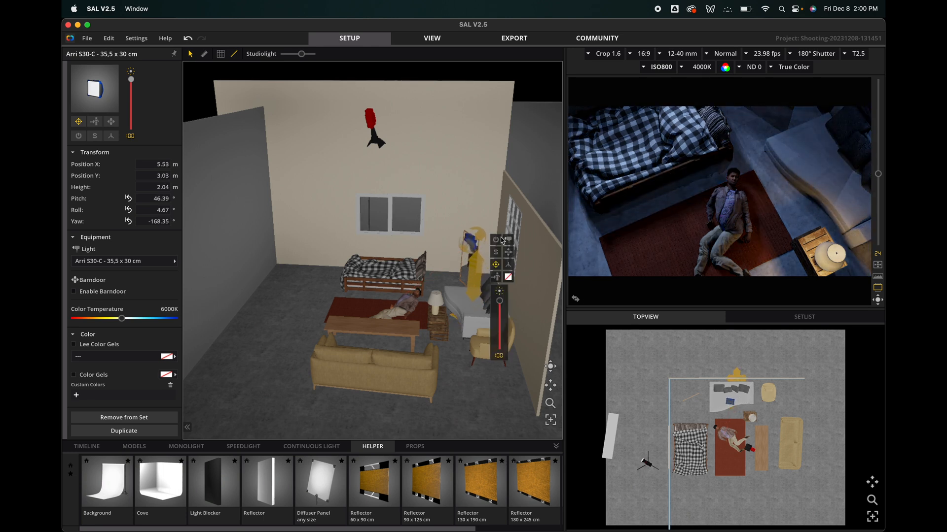
Switch on the Arri S30-C light and set its color temperature to 3000K, matching the bedside lamp
left_click(497, 240)
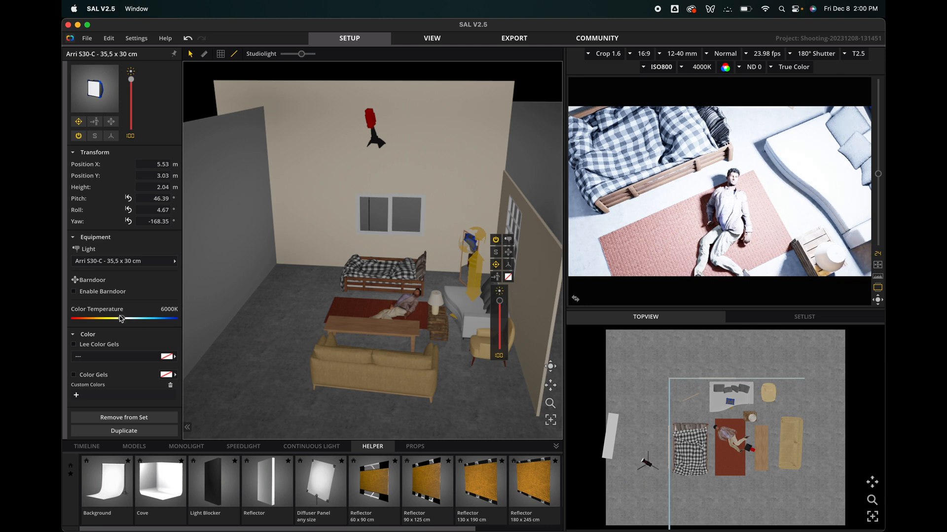
left_click(95, 319)
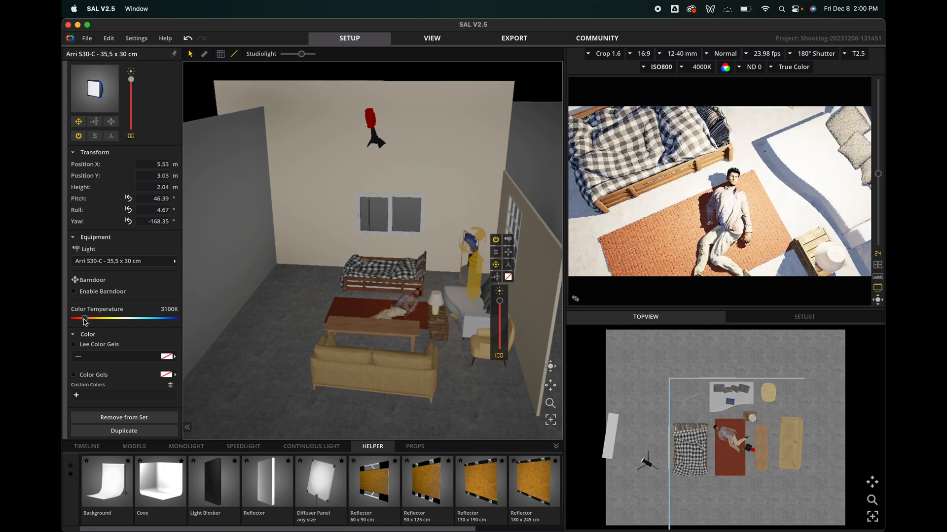
left_click(434, 304)
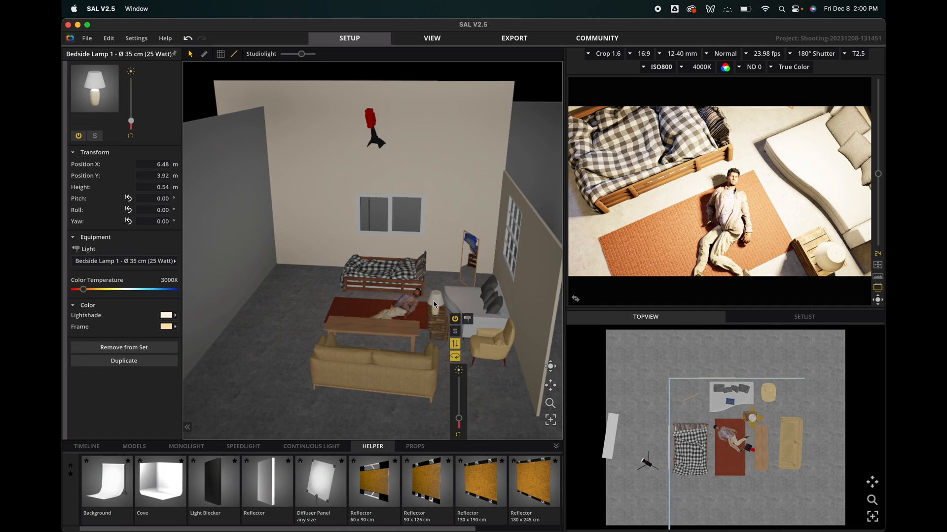
left_click(507, 380)
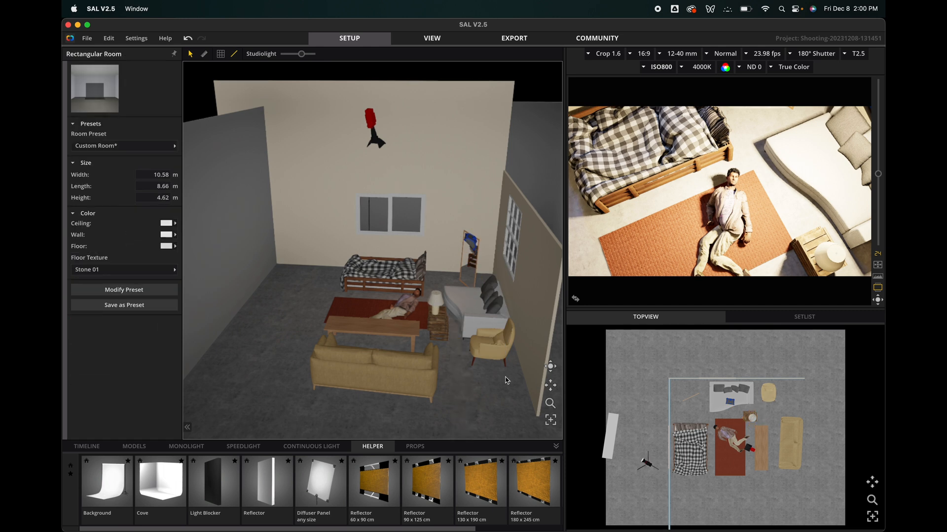
left_click(473, 248)
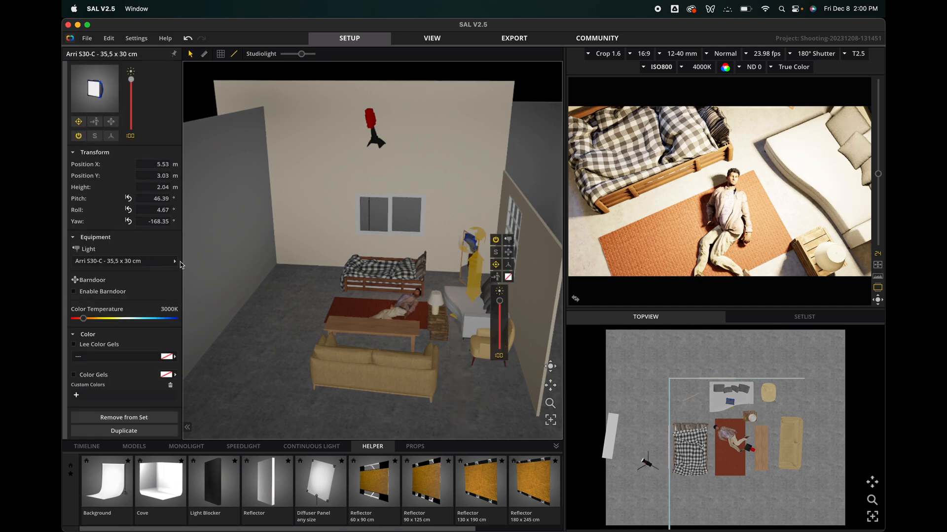
Enable the barndoor on the Arri S30-C light and set all its flaps to -22°
left_click(112, 293)
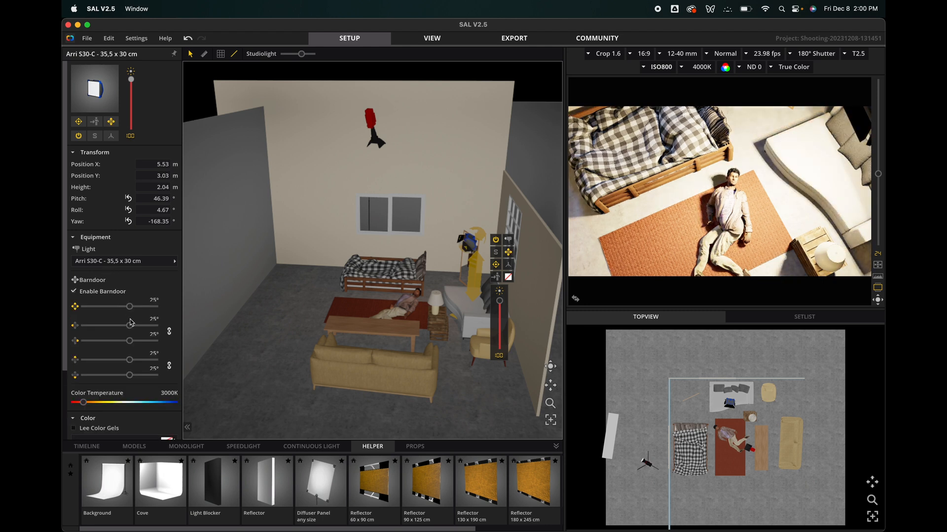
left_click_drag(132, 310, 101, 315)
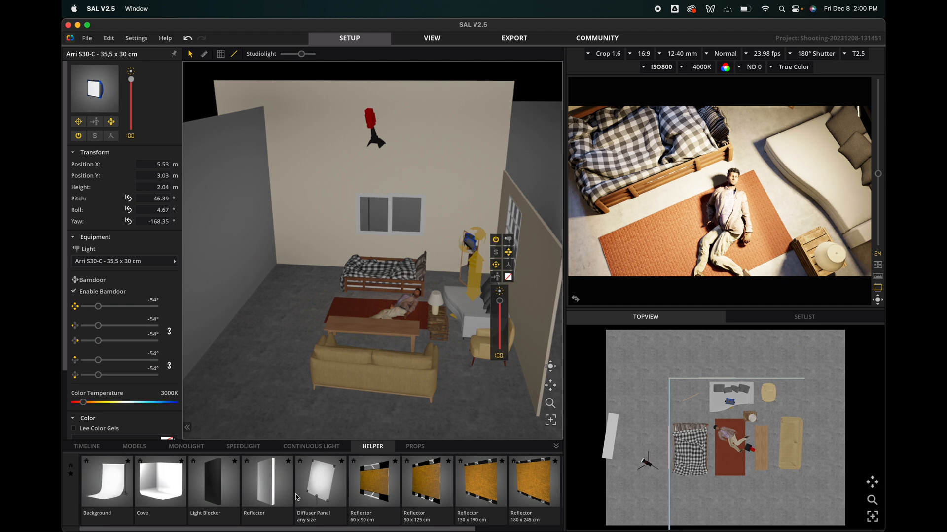
left_click_drag(551, 368, 574, 157)
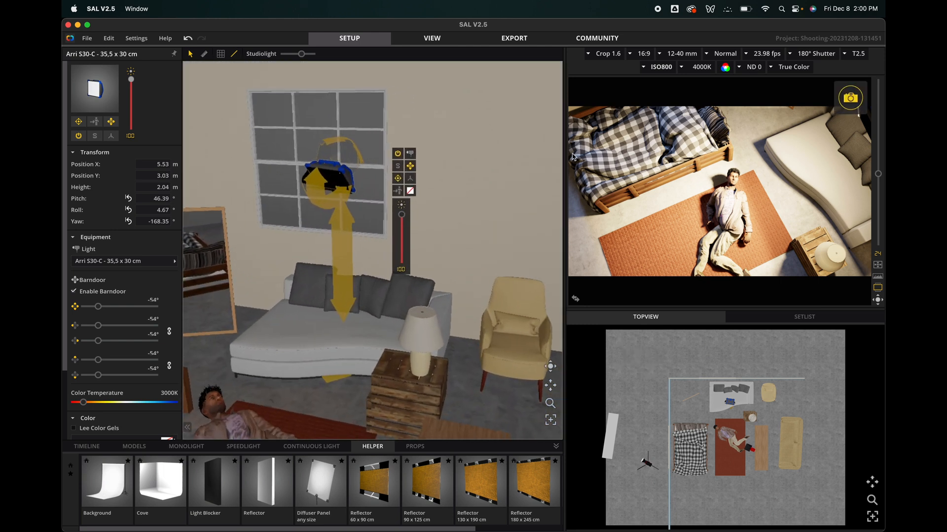
mouse_move(97, 306)
left_mouse_down()
mouse_move(138, 310)
mouse_move(112, 312)
left_mouse_up()
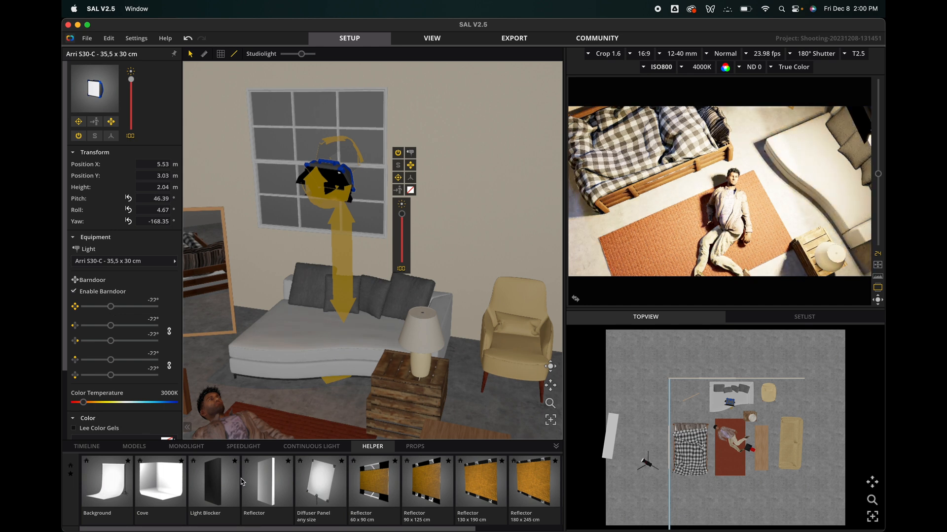
Add a diffuser panel without a stand or target lock, raised to about 1.57 m below the Arri light
left_click_drag(321, 496, 367, 338)
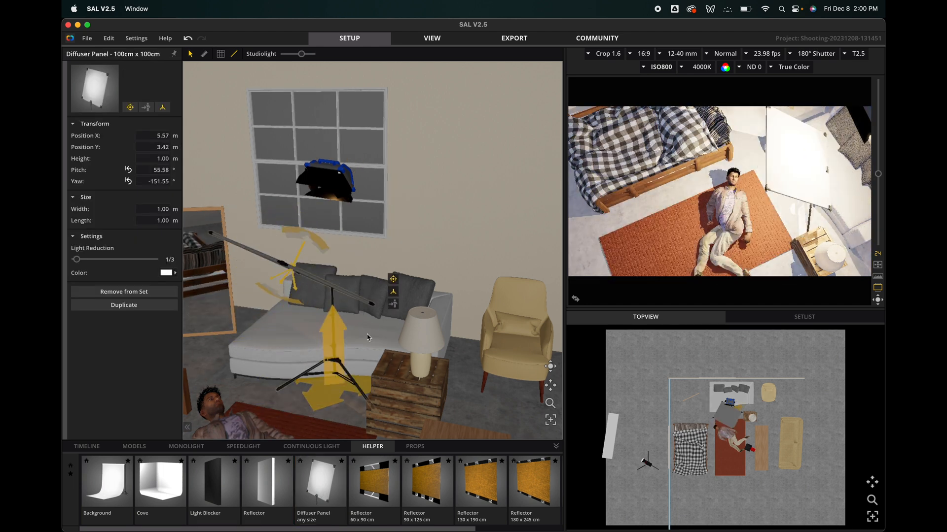
left_click(393, 292)
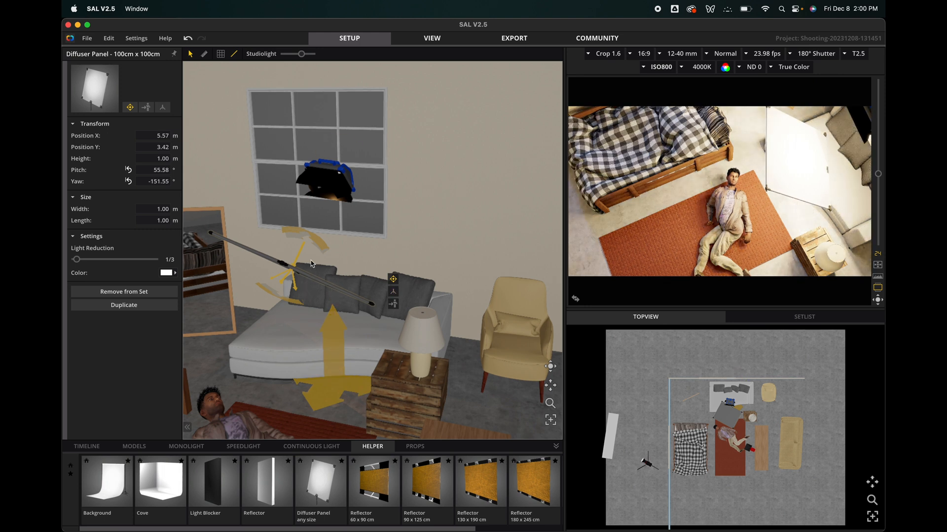
left_click_drag(334, 321, 334, 268)
right_click_drag(335, 268, 395, 227)
left_click(502, 182)
left_click_drag(368, 222, 404, 212)
Shrink the diffuser panel to 0.38 m by 0.45 m and align it under the Arri light at 51.04° pitch and -168.49° yaw
right_click_drag(464, 306, 553, 370)
left_click_drag(153, 209, 116, 209)
left_click_drag(143, 220, 106, 217)
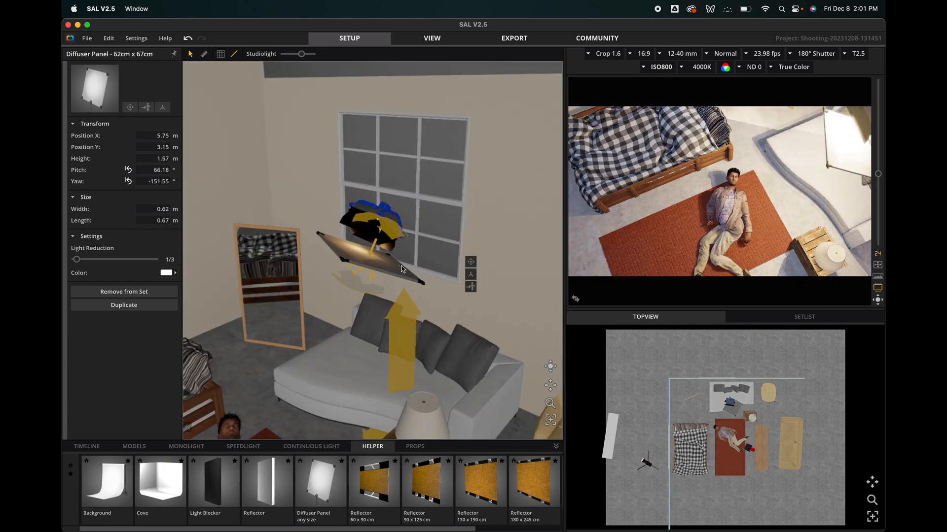
right_click_drag(522, 342, 574, 312)
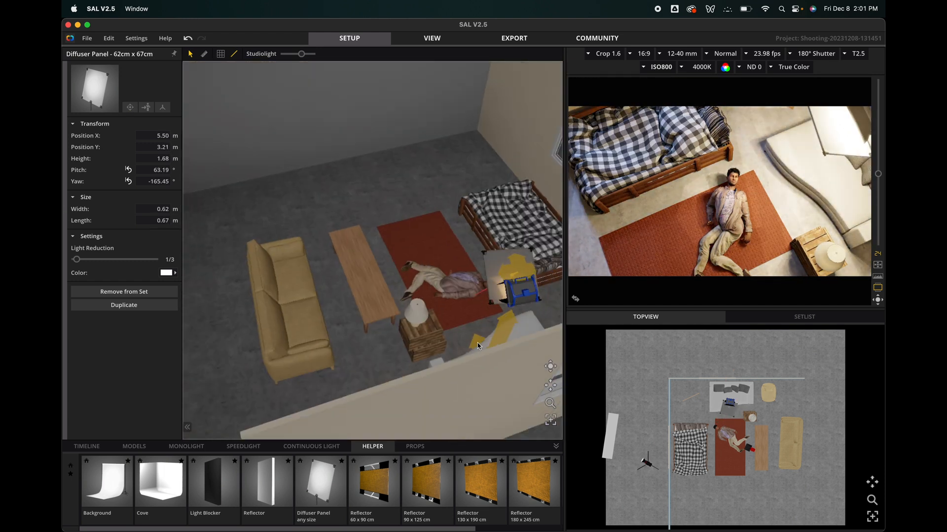
left_click_drag(153, 221, 106, 220)
left_click(475, 345)
left_click(513, 296)
right_click_drag(475, 345, 345, 222)
key("super+z")
left_click_drag(158, 170, 143, 170)
mouse_move(451, 182)
left_mouse_down()
mouse_move(444, 180)
mouse_move(459, 184)
left_mouse_up()
Dim the Arri S30-C light to 61 and open the list of set items
left_click(456, 159)
left_click_drag(131, 89, 131, 105)
right_click_drag(434, 276, 409, 395)
left_click(805, 317)
key("super+z")
Try to rotate the Arri light and the diffuser panel together, and undo the rotation
left_click(469, 189)
right_click_drag(444, 276, 327, 276)
left_click(334, 316)
right_click_drag(334, 316, 401, 276)
left_click(399, 271)
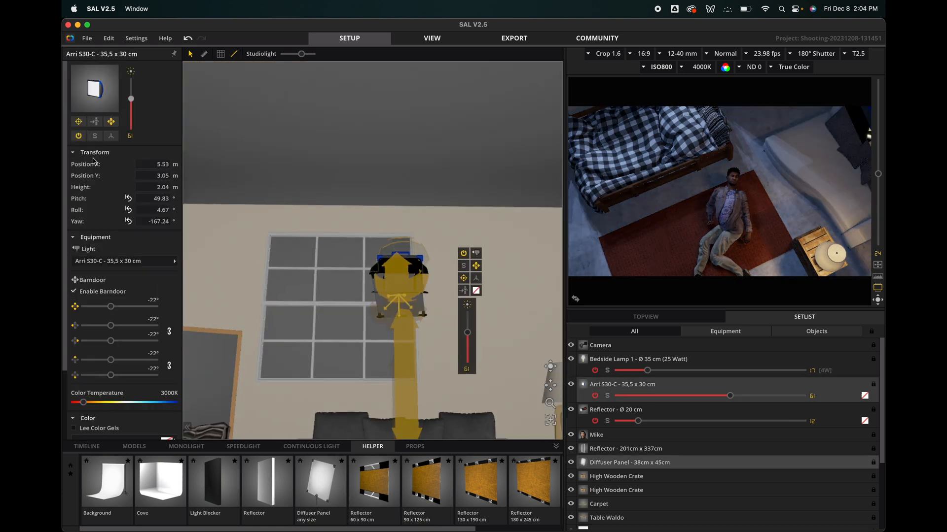
left_click_drag(158, 210, 170, 210)
right_click_drag(444, 276, 534, 315)
key("super+z")
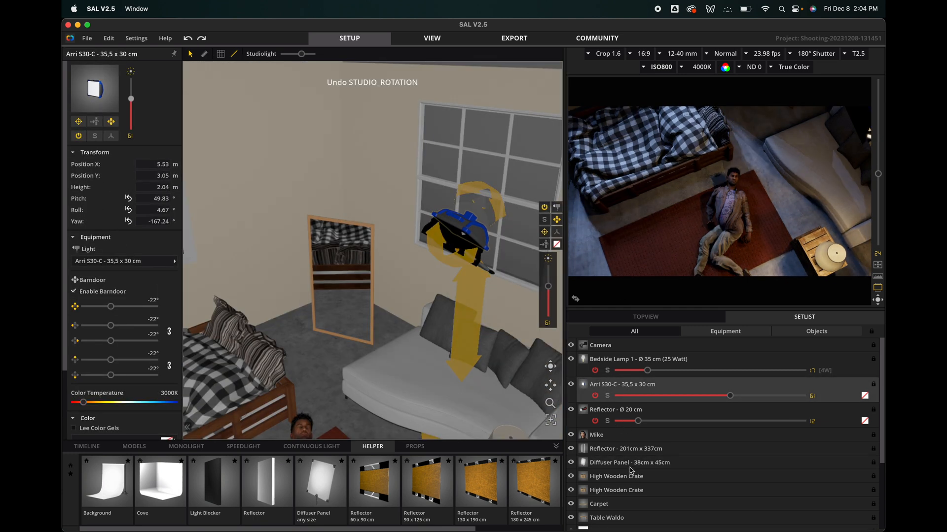
Try to lower the Arri light and the diffuser panel together, and undo the moves
left_click(609, 466, "shift")
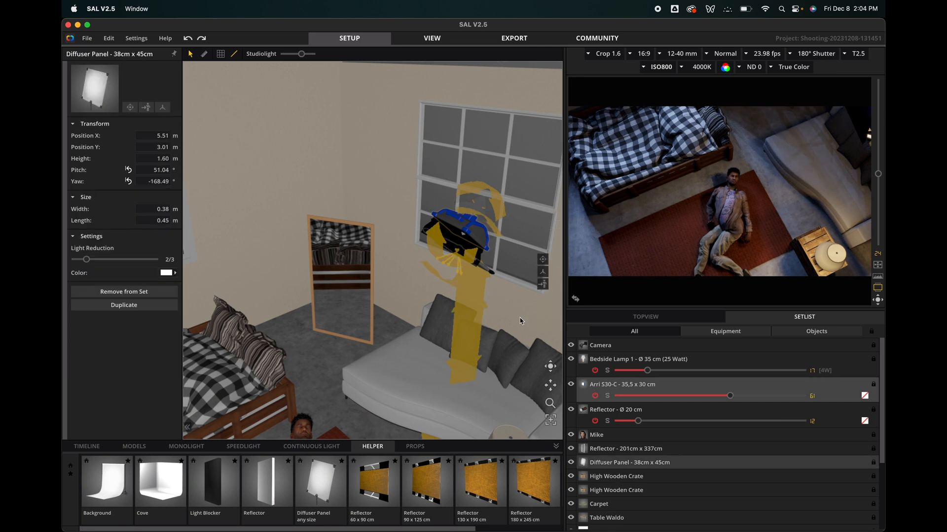
left_click_drag(471, 314, 478, 367)
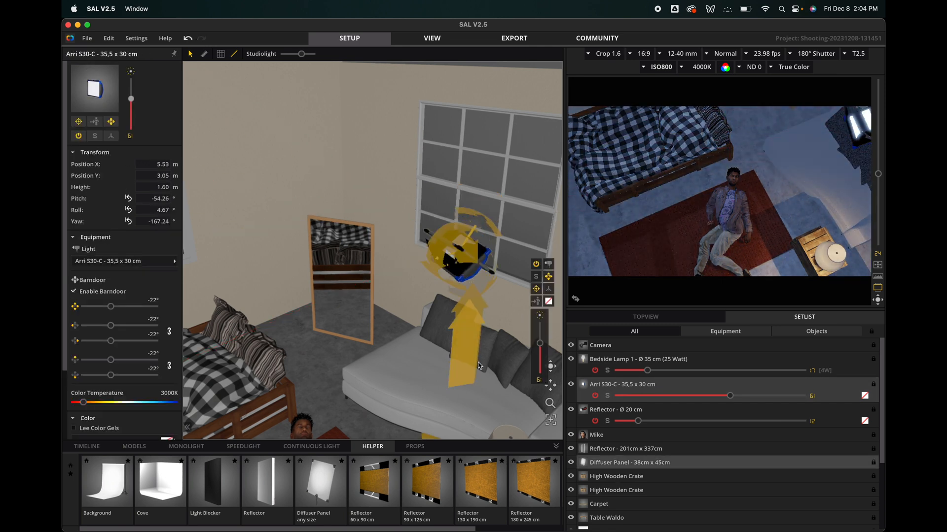
key("super+z")
left_click_drag(471, 289, 475, 386)
key("super+z")
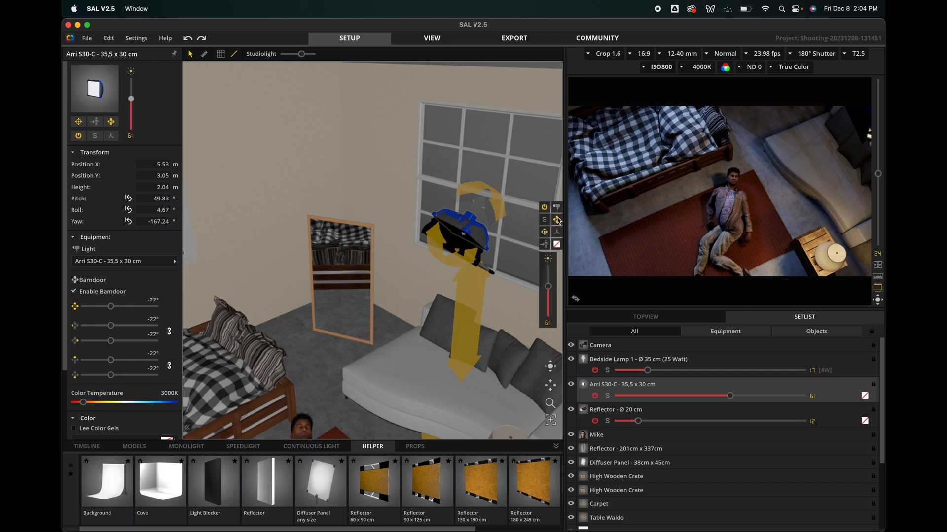
Release the Arri light's target lock and lower the light to about 1.69 m
left_click(481, 268)
left_click(468, 243)
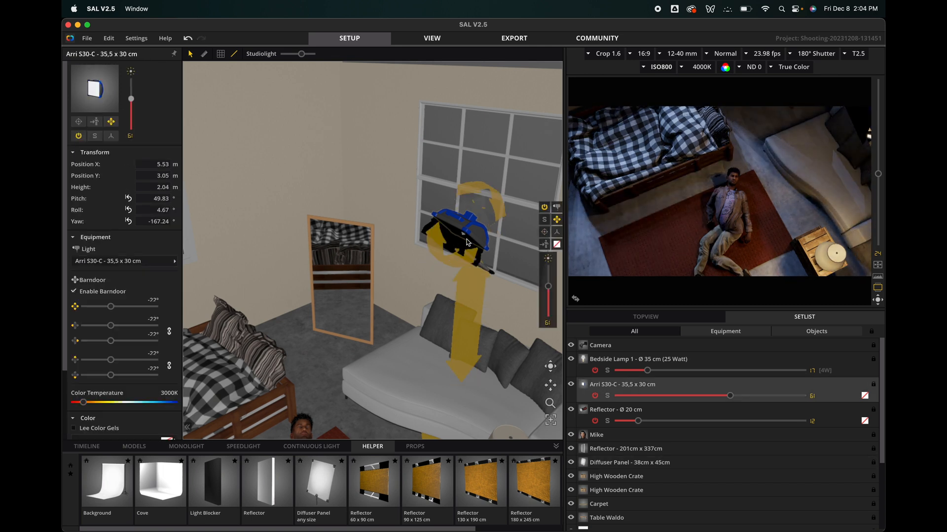
left_click(481, 267)
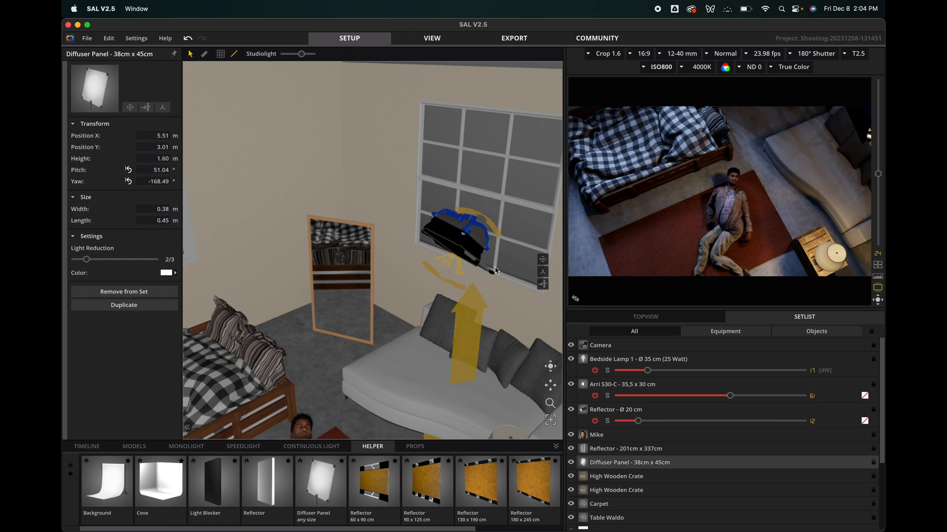
left_click(607, 377)
left_click_drag(468, 314, 471, 337)
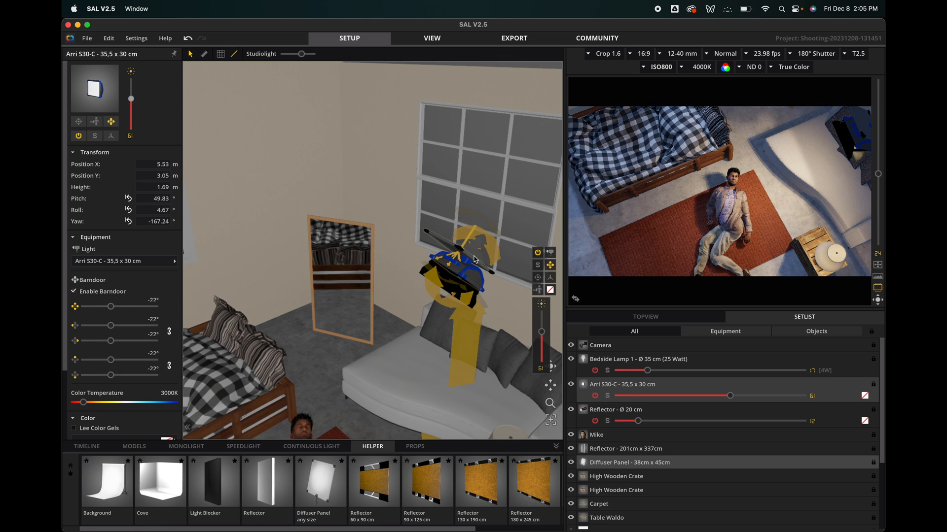
Lower the Arri light and the diffuser panel separately toward the white sofa
left_click(480, 258)
left_click(483, 266)
left_click_drag(465, 338, 466, 327)
left_click(489, 269)
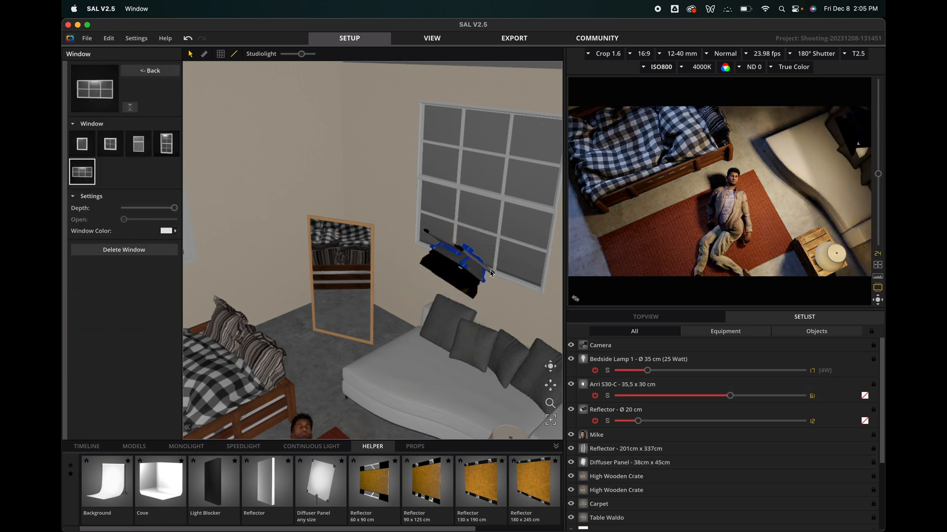
left_click(485, 267)
left_click_drag(468, 336, 466, 347)
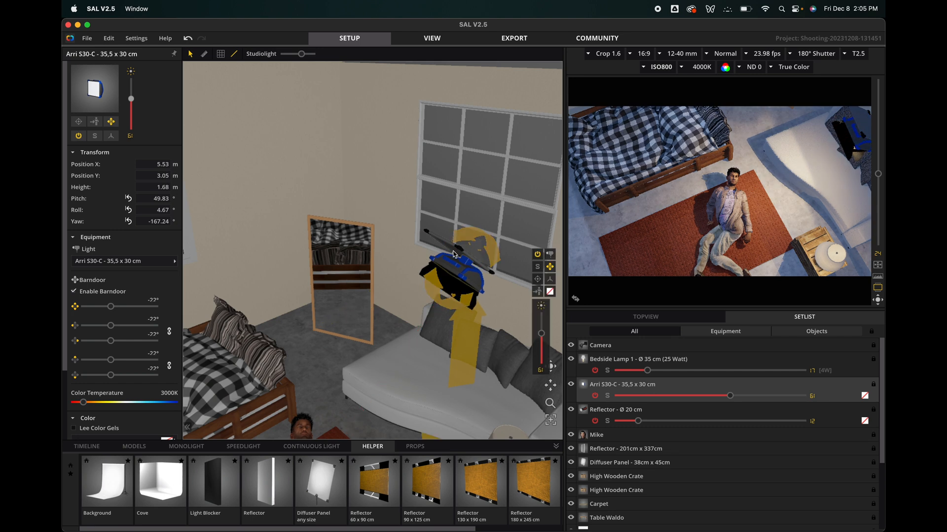
left_click(484, 268)
left_click(472, 325)
left_click_drag(472, 324, 471, 335)
left_click(467, 258)
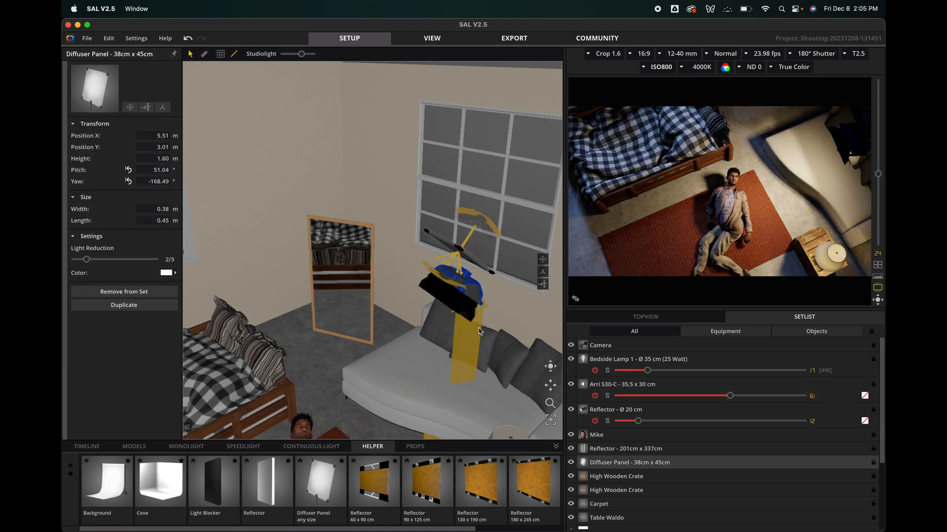
left_click_drag(479, 309, 474, 360)
mouse_move(465, 373)
right_mouse_down()
mouse_move(483, 342)
mouse_move(454, 367)
right_mouse_up()
Roll the Arri light to -6.33° and move it to about X 5.58 m, Y 2.98 m at 1.57 m height
left_click(463, 274)
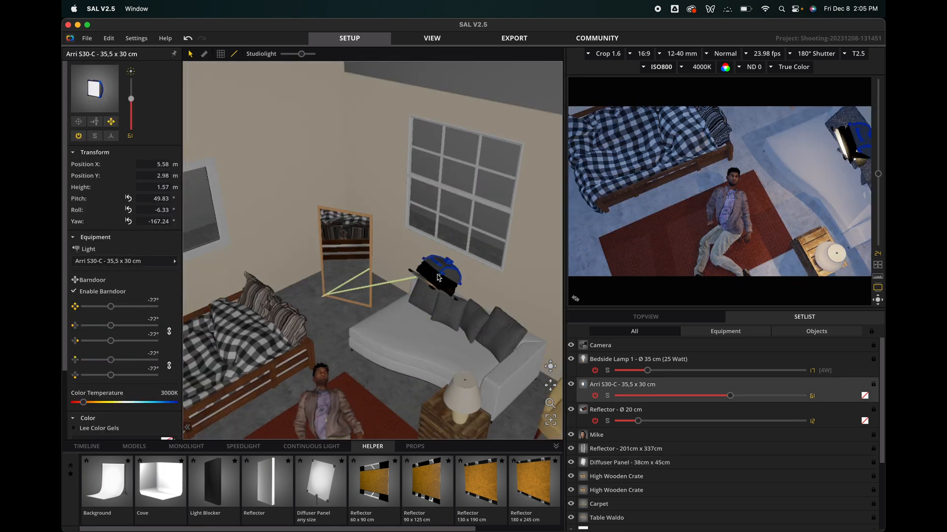
left_click(458, 270)
left_click(464, 264)
left_click_drag(550, 385, 550, 370)
Hide the Arri light temporarily, adjust the diffuser panel's height to 1.17 m, and show the light again
left_click(602, 463)
left_click(572, 348)
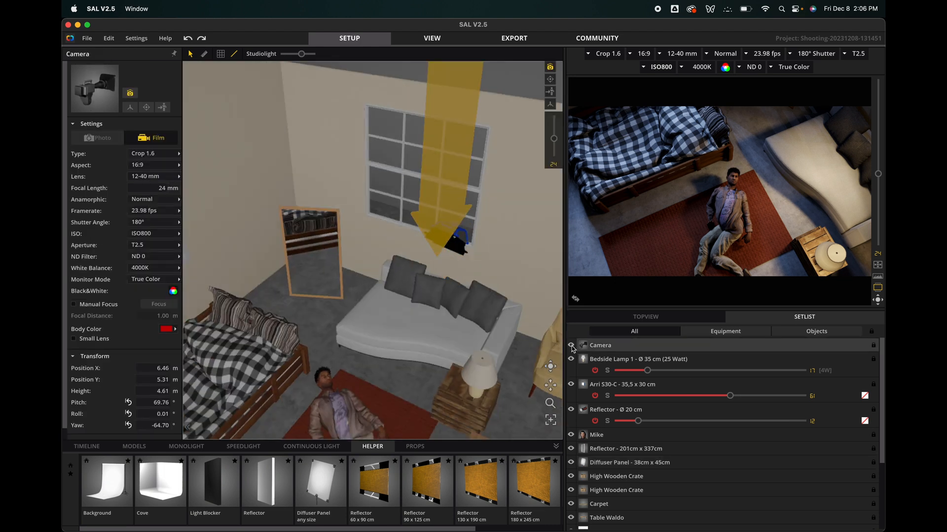
left_click(571, 385)
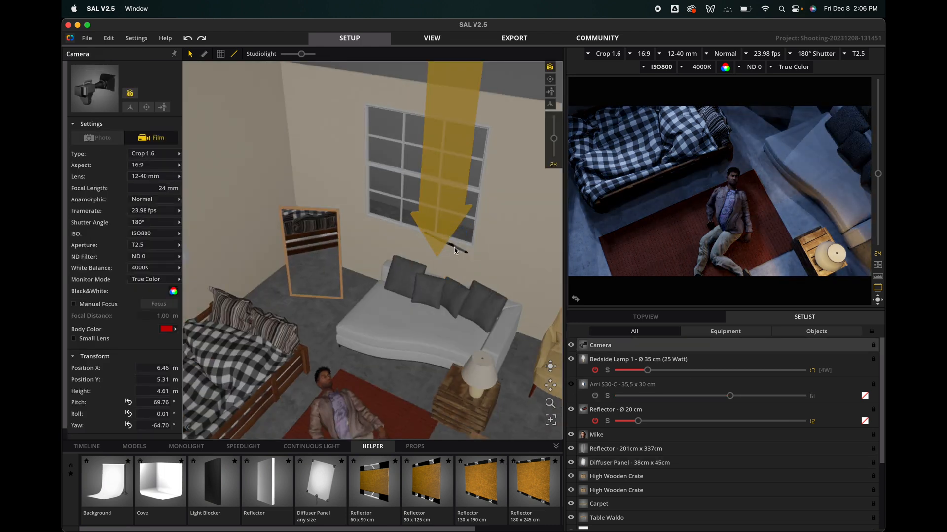
left_click(448, 271)
left_click_drag(450, 269, 450, 268)
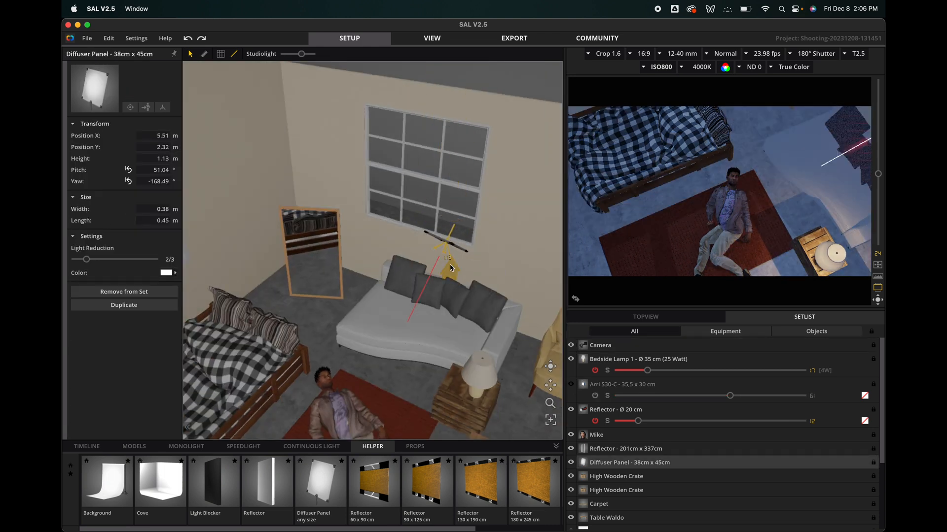
left_click(571, 385)
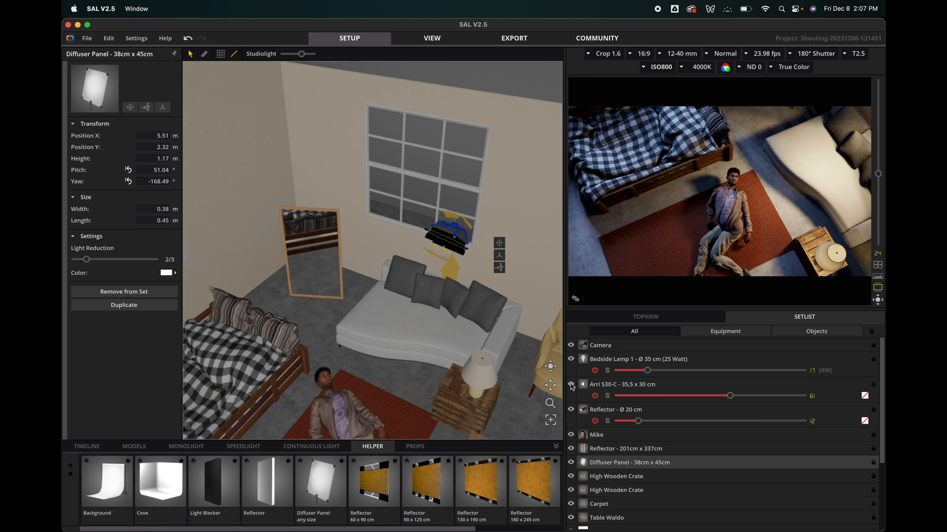
Add a light blocker near the white sofa, shrink it to 0.65 × 0.58 m, pitch it 44.28° and reset its yaw to 0°
left_click_drag(208, 485, 419, 367)
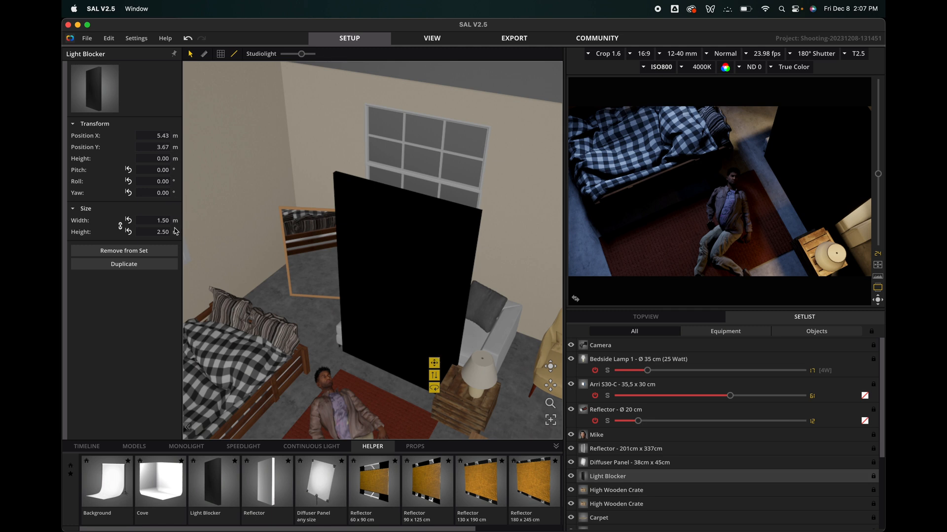
left_click_drag(84, 220, 63, 276)
left_click_drag(162, 220, 134, 221)
left_click_drag(163, 182, 184, 171)
left_click(129, 182)
Move the light blocker over the white sofa to X 5.46 m, Y 2.87 m at 0.64 m height, using the top view
left_click_drag(405, 345, 466, 282)
left_click_drag(81, 158, 99, 159)
left_click(646, 317)
left_click_drag(731, 411, 729, 398)
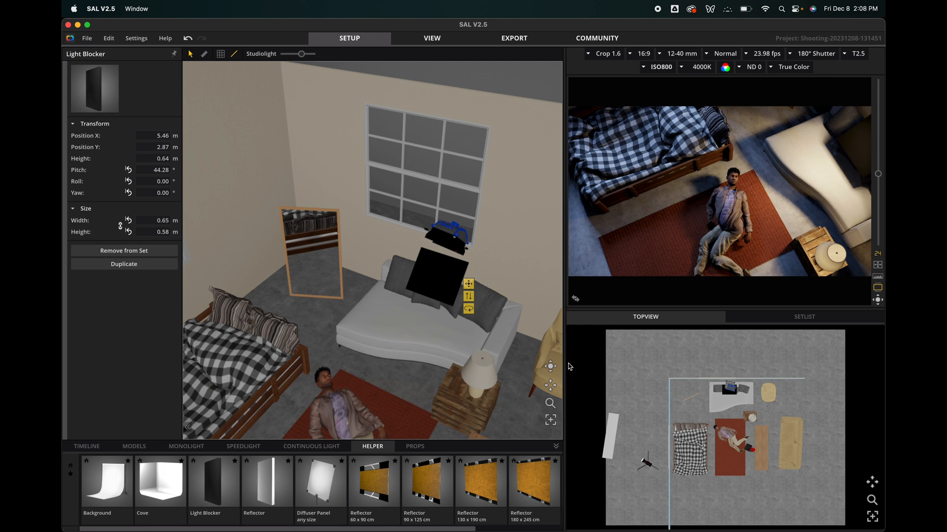
Reposition the light blocker beneath the Arri light to X 5.29 m, Y 2.65 m at 0.75 m height
left_click_drag(551, 371, 532, 339)
left_click_drag(437, 312, 468, 308)
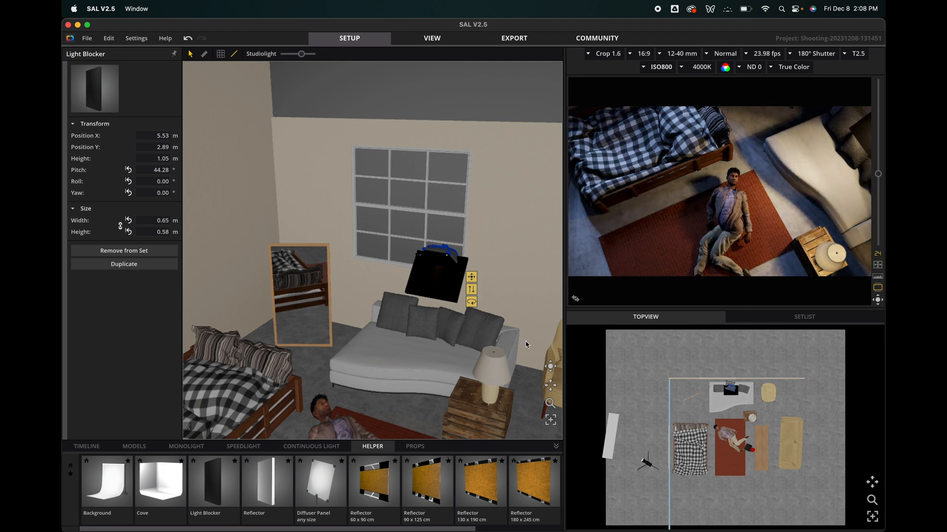
left_click_drag(477, 294, 473, 298)
key("super+z")
left_click(455, 286)
left_click_drag(474, 290, 478, 310)
left_click(480, 311)
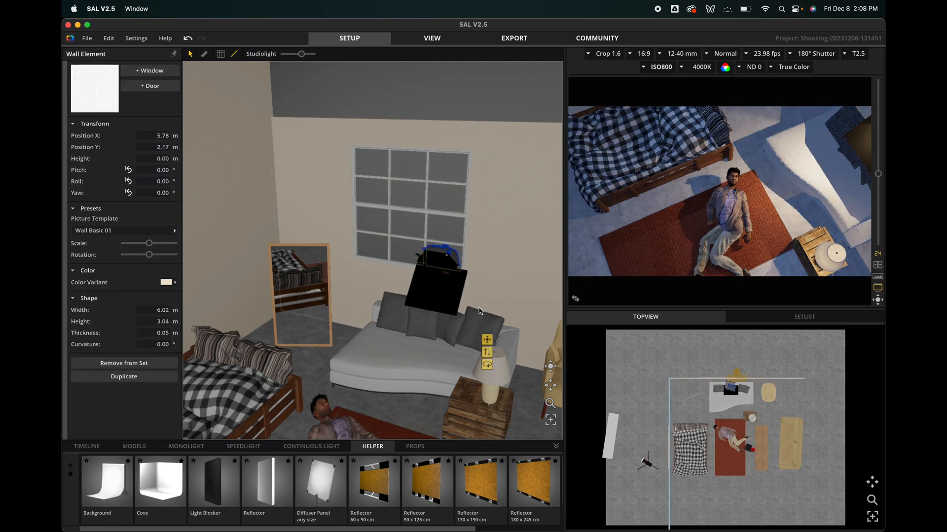
left_click(442, 297)
right_click_drag(510, 348, 545, 322)
left_click_drag(532, 321, 522, 346)
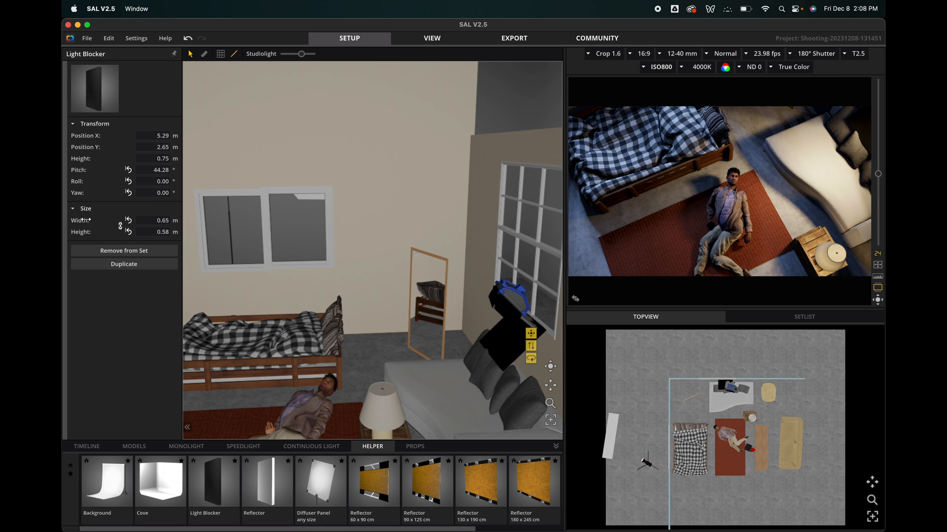
Pitch the light blocker to 67.16° and move it in front of the Arri light to Y 3.00 m at 0.87 m height
left_click_drag(80, 171, 255, 191)
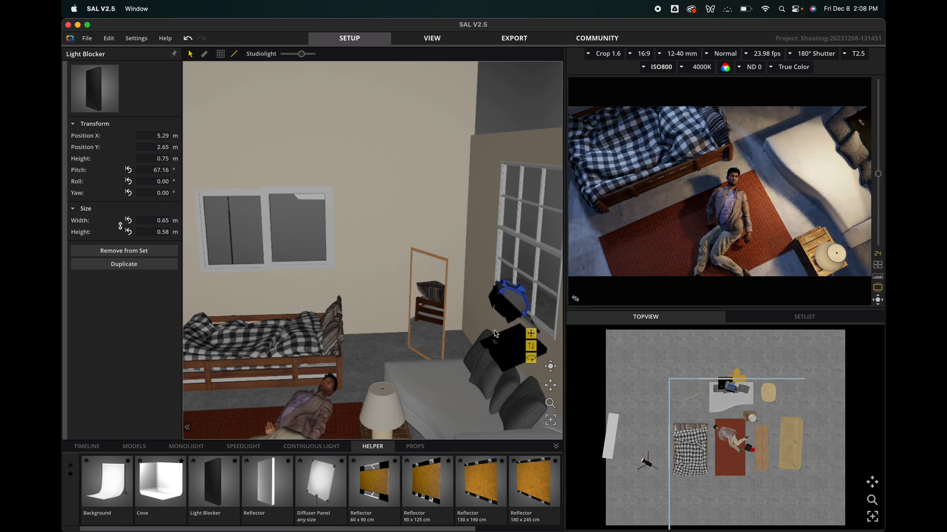
left_click_drag(532, 357, 595, 368)
left_click_drag(410, 312, 432, 322)
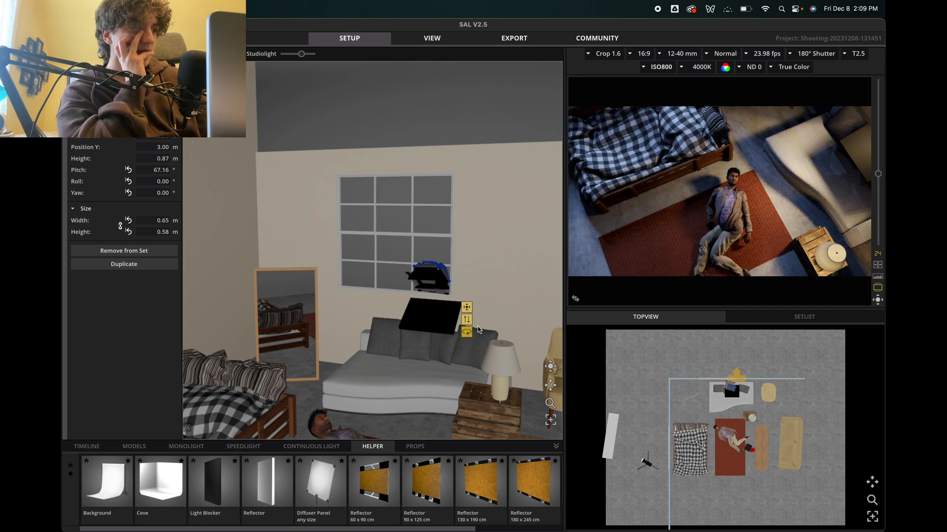
scroll(486, 338, "up", 3)
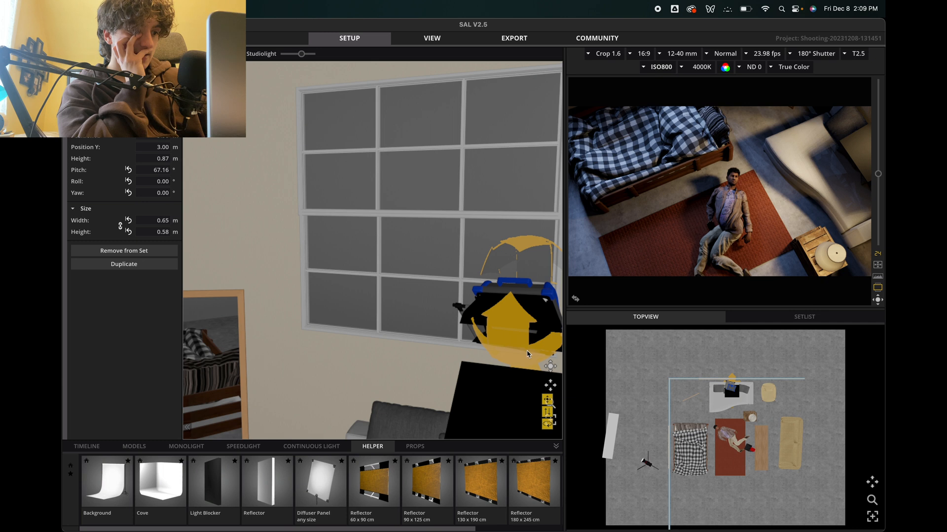
scroll(493, 362, "down", 5)
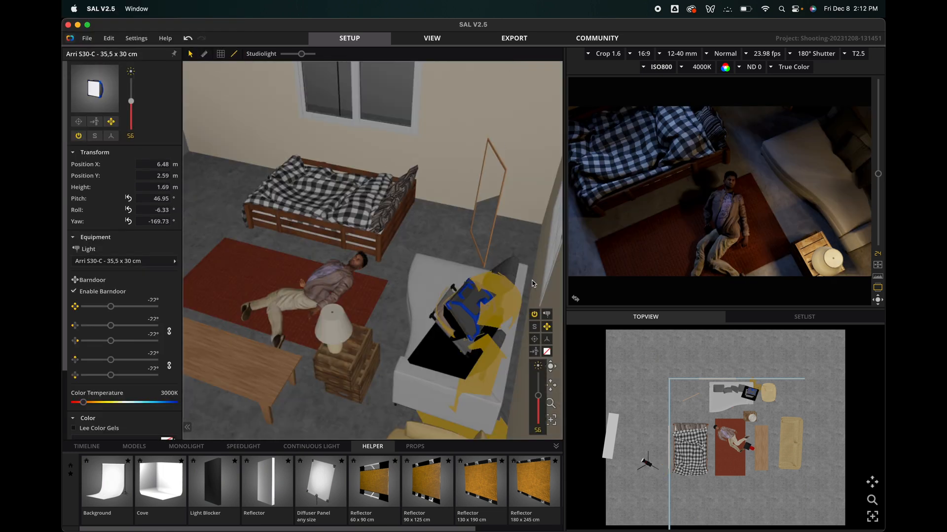
Change the rectangular room's floor texture to Wood 03
left_click(421, 240)
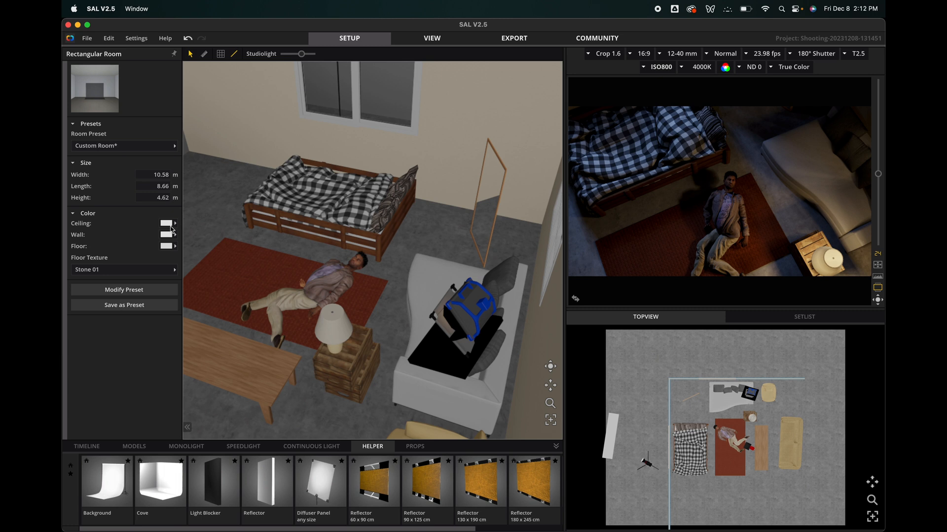
left_click(176, 246)
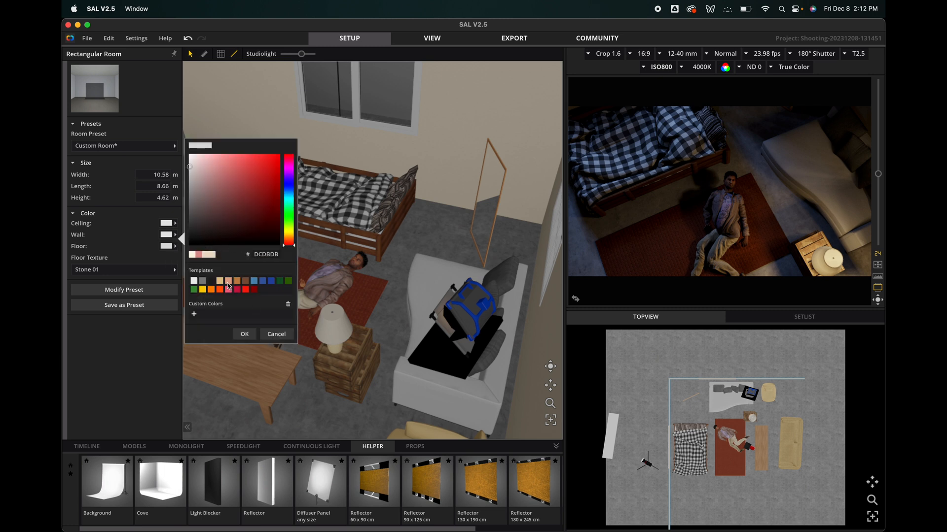
left_click(153, 271)
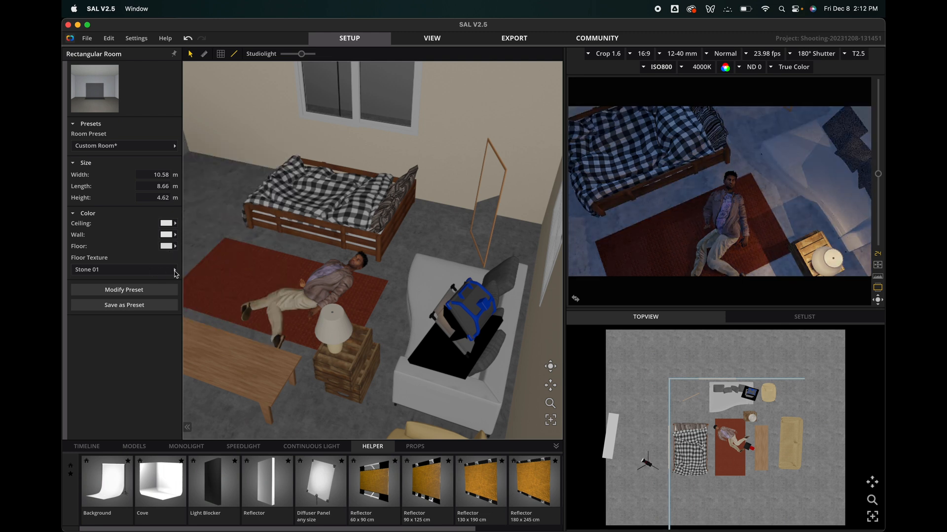
left_click(153, 270)
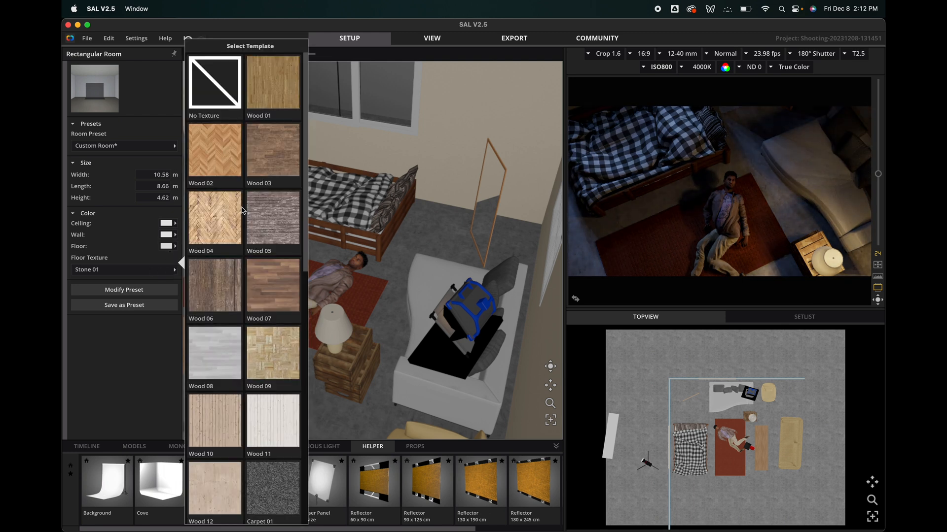
scroll(243, 210, "down", 5)
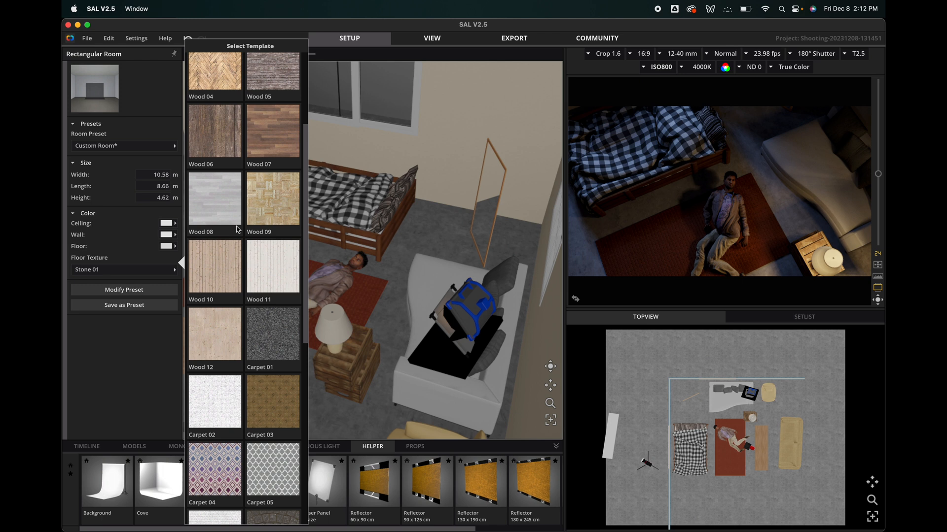
scroll(238, 229, "down", 10)
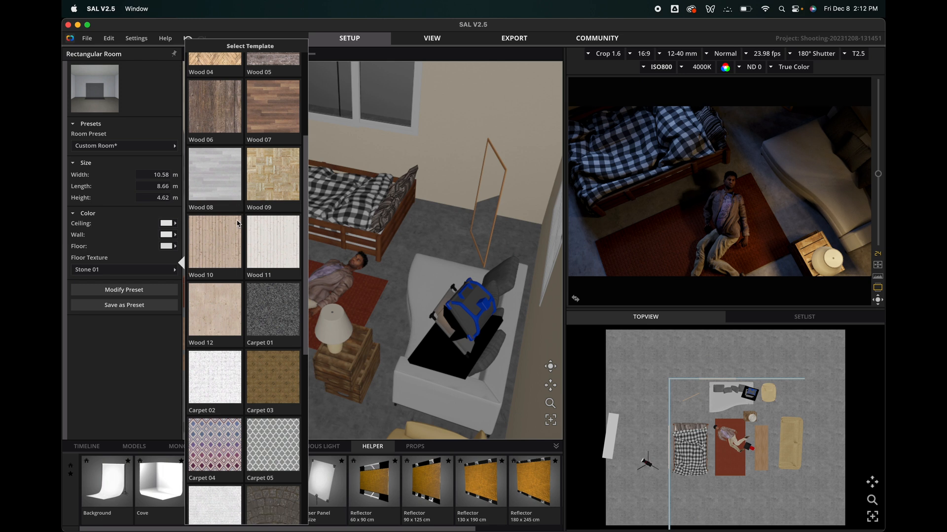
scroll(238, 223, "up", 5)
scroll(238, 223, "up", 12)
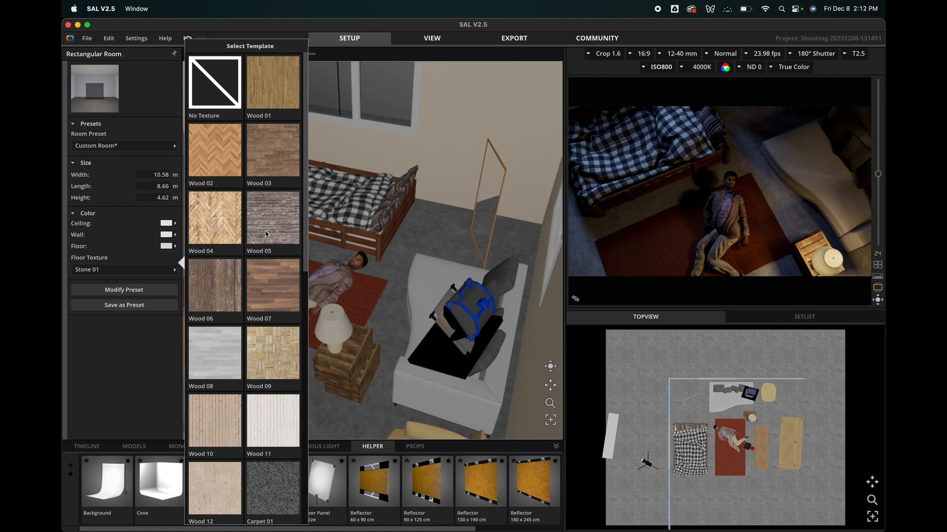
left_click(269, 147)
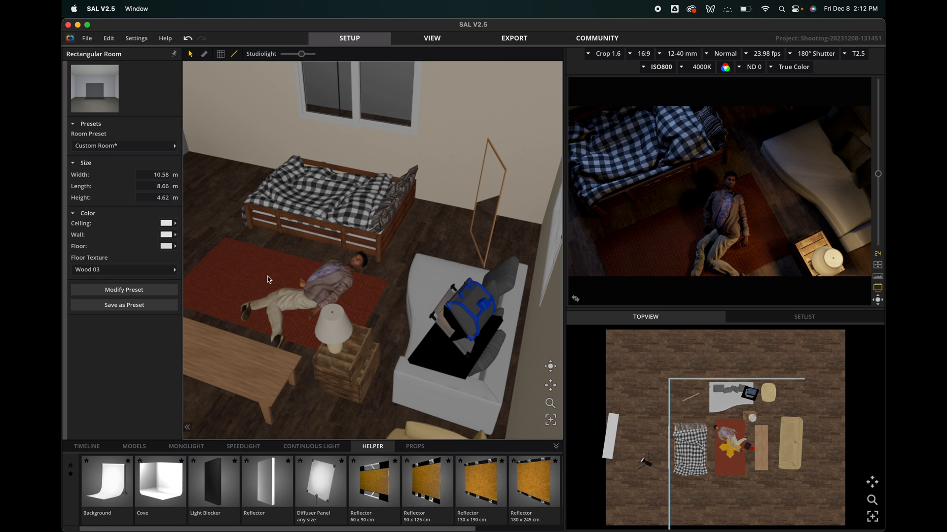
Set the intensity of the Ø 20 cm reflector light outside the wall to 11
key("ctrl+Up")
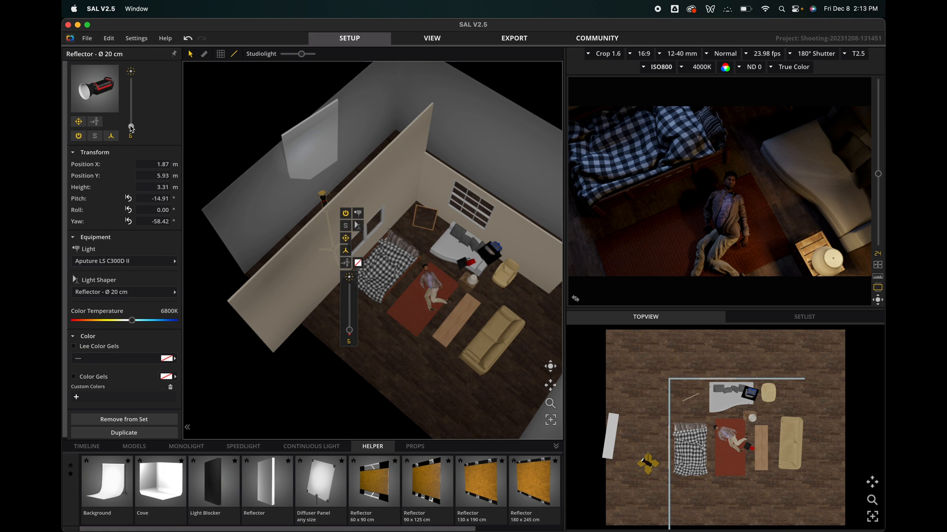
left_click_drag(132, 128, 131, 126)
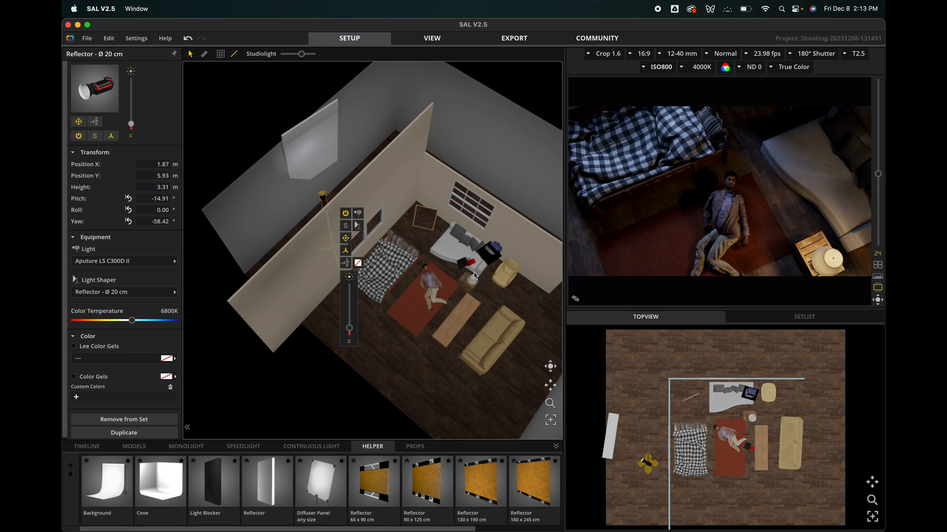
Try intensities of 64, 44 and 56 on the Arri S30-C light and settle on about 60
left_click(498, 254)
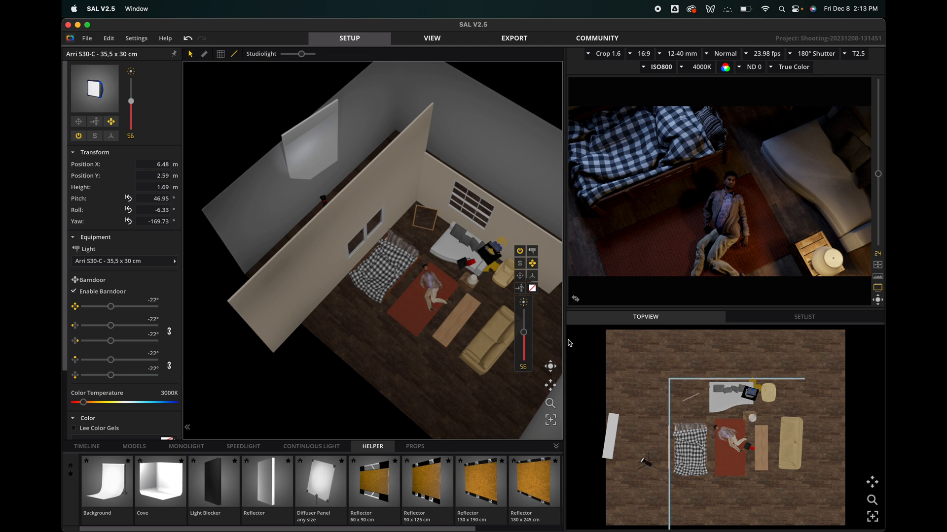
left_click_drag(556, 372, 462, 368)
mouse_move(767, 151)
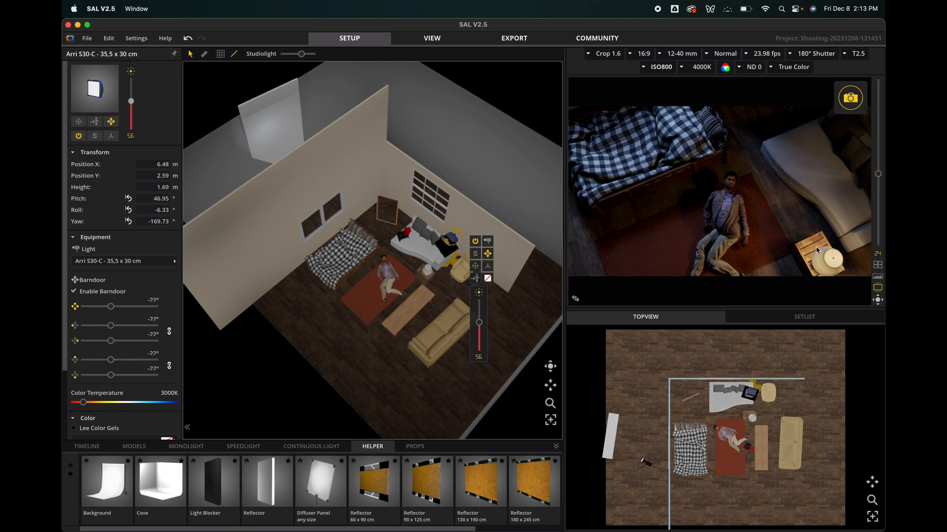
mouse_move(732, 282)
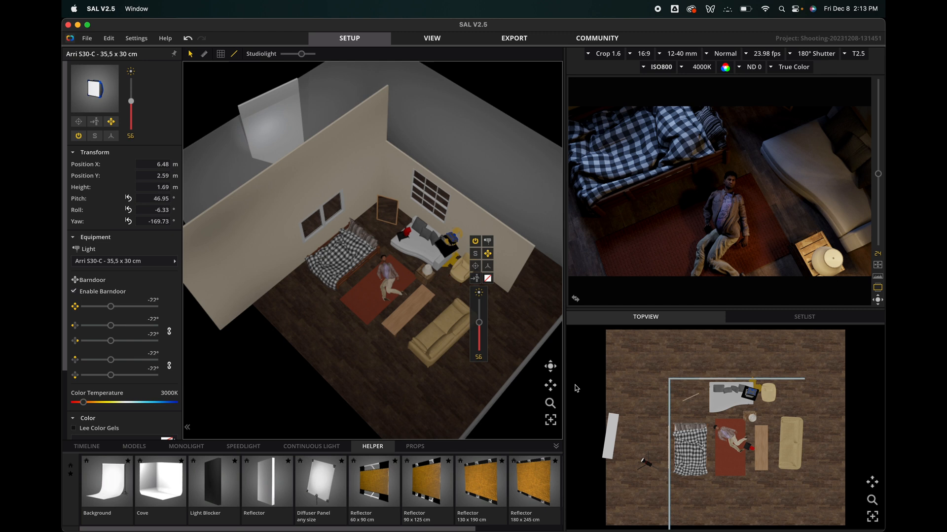
left_click_drag(553, 367, 557, 312)
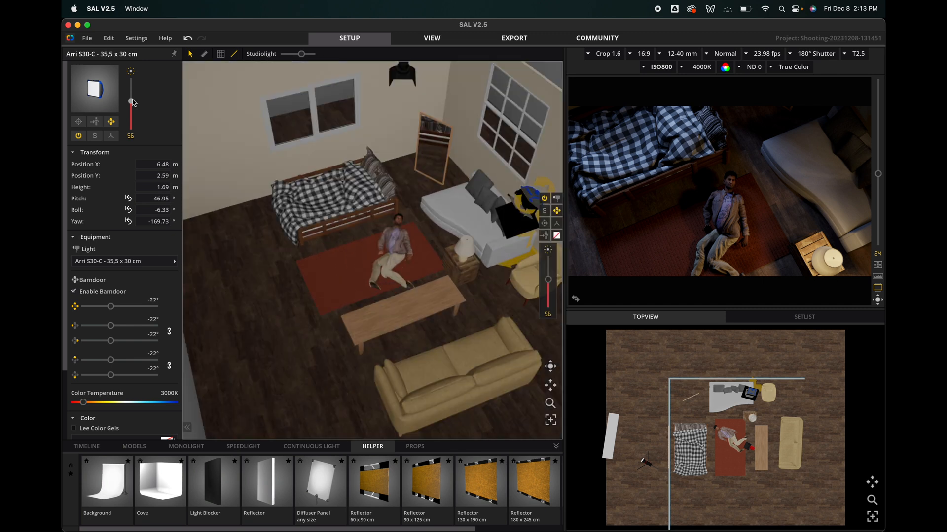
left_click_drag(131, 100, 132, 96)
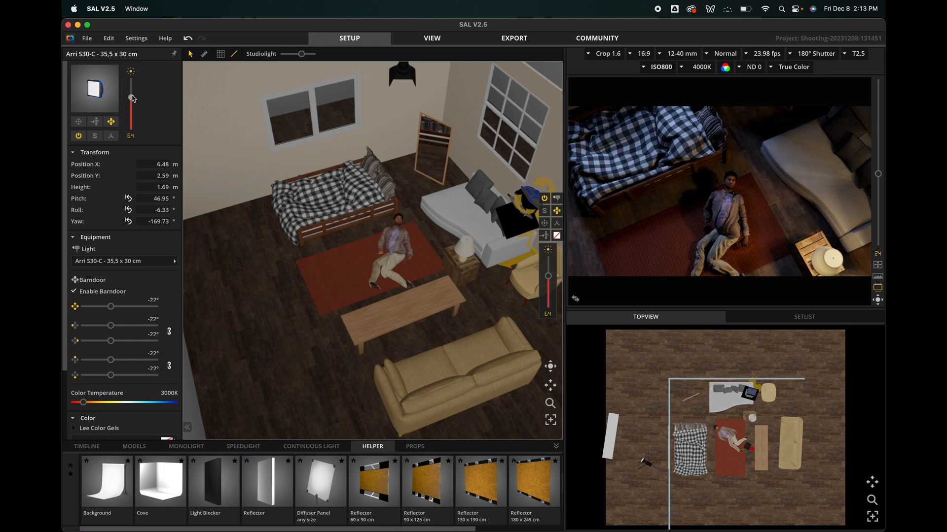
left_click_drag(132, 98, 131, 109)
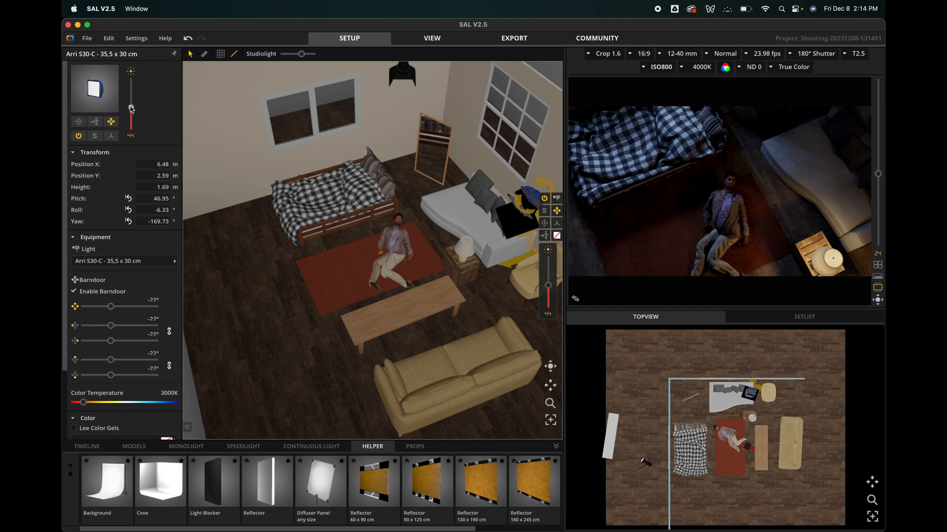
left_click_drag(131, 109, 132, 102)
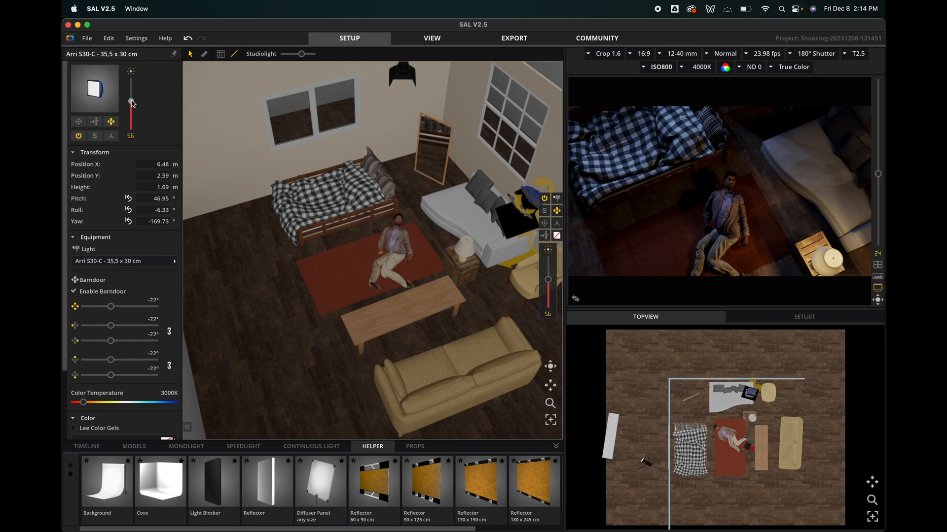
left_click_drag(132, 103, 132, 101)
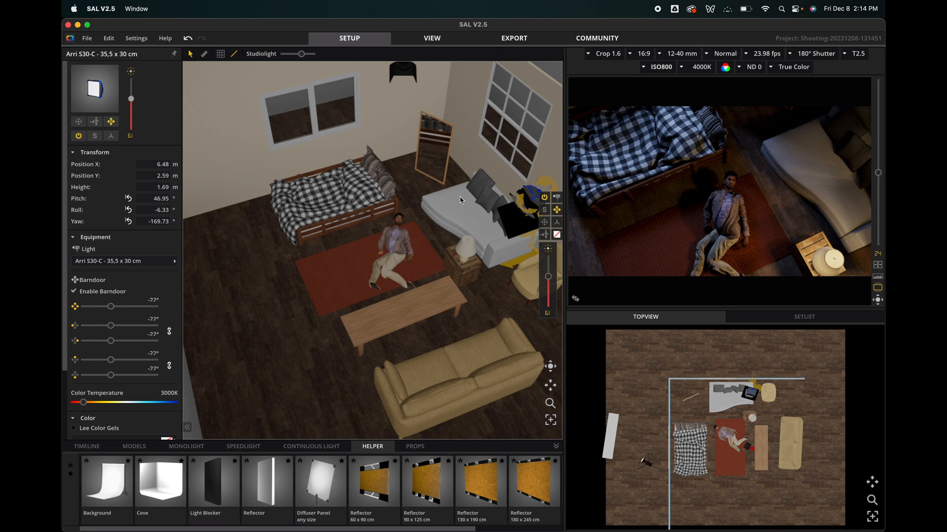
Reframe the overhead camera to 4.57 m height with 73.33° pitch and -69.84° yaw
left_click_drag(551, 367, 521, 417)
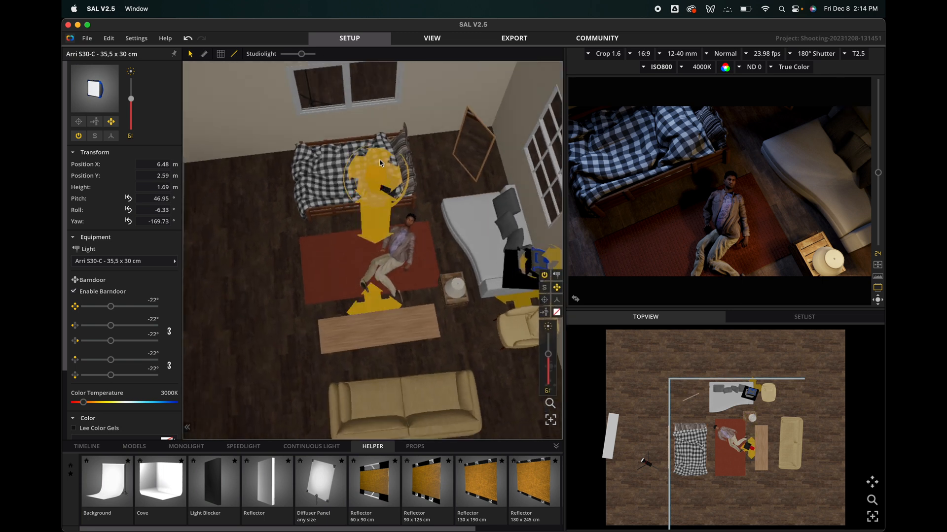
left_click(381, 165)
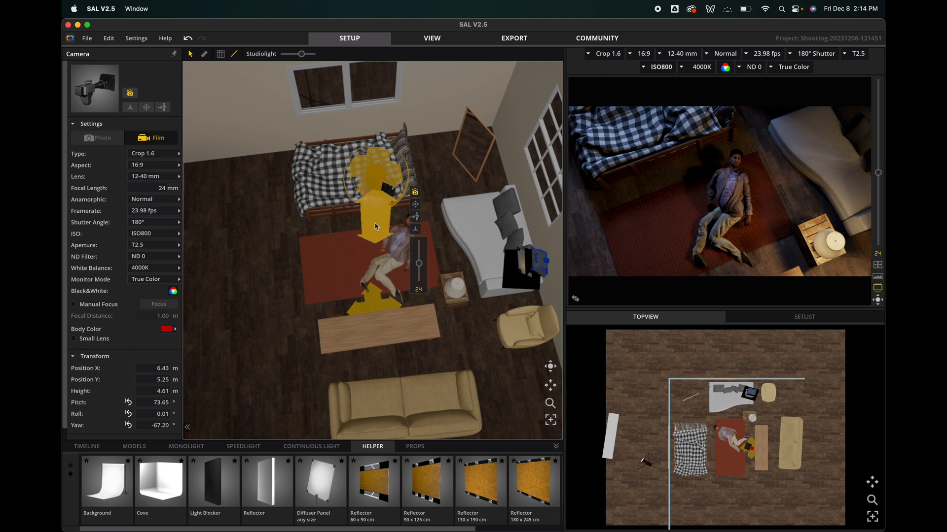
left_click_drag(373, 228, 373, 230)
left_click_drag(380, 182, 486, 226)
left_click_drag(514, 233, 517, 225)
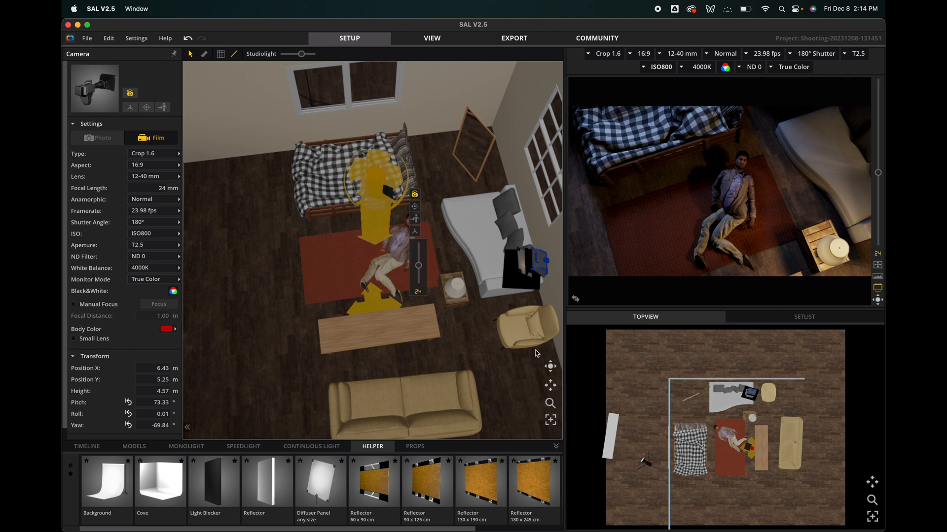
Select the performer model lying on the red carpet in a close-up view
left_click_drag(554, 404, 501, 278)
left_click(477, 282)
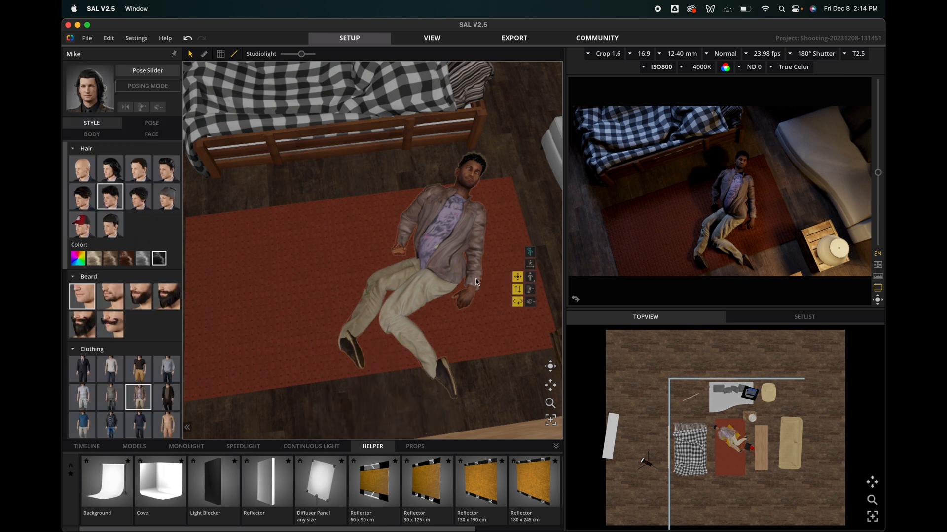
left_click(530, 253)
Look through the complete props library, including the plants, crates, ladders, basic shapes, bags, vehicles and curtains
left_click(135, 447)
left_click(89, 447)
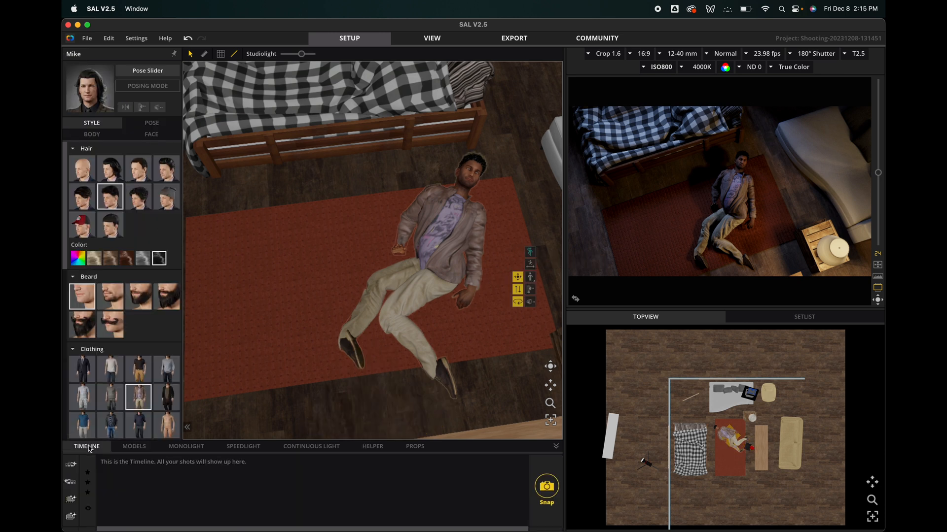
left_click(242, 447)
left_click(374, 447)
left_click(423, 446)
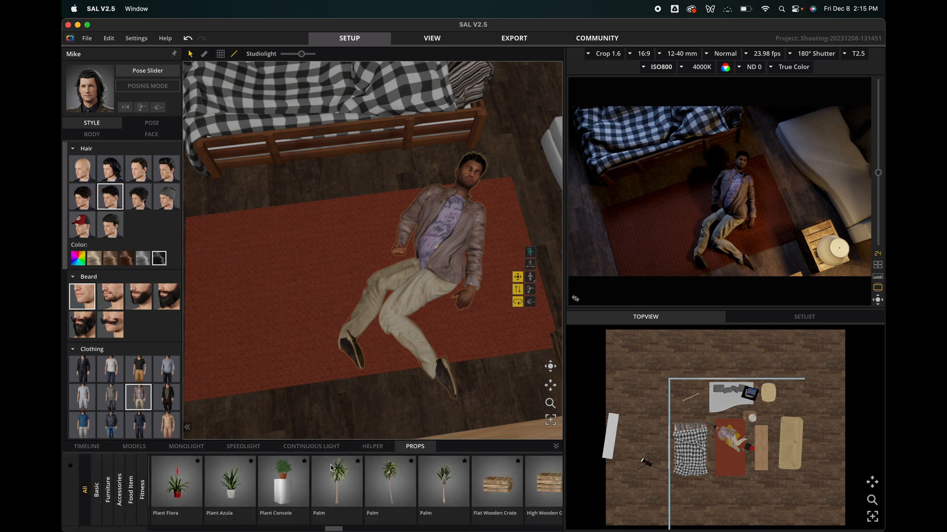
scroll(331, 467, "left", 10)
scroll(326, 470, "left", 10)
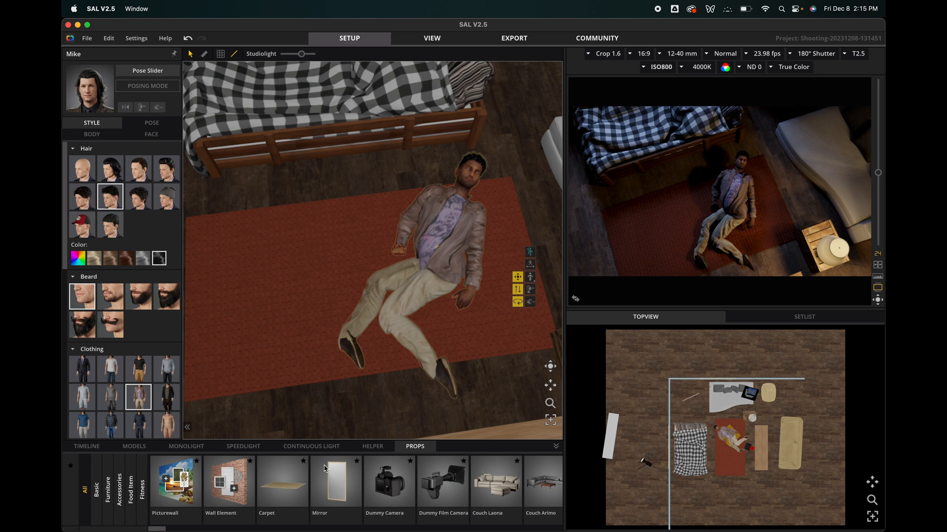
scroll(324, 469, "right", 10)
scroll(325, 468, "right", 10)
scroll(324, 466, "right", 10)
scroll(324, 469, "right", 8)
scroll(323, 468, "right", 10)
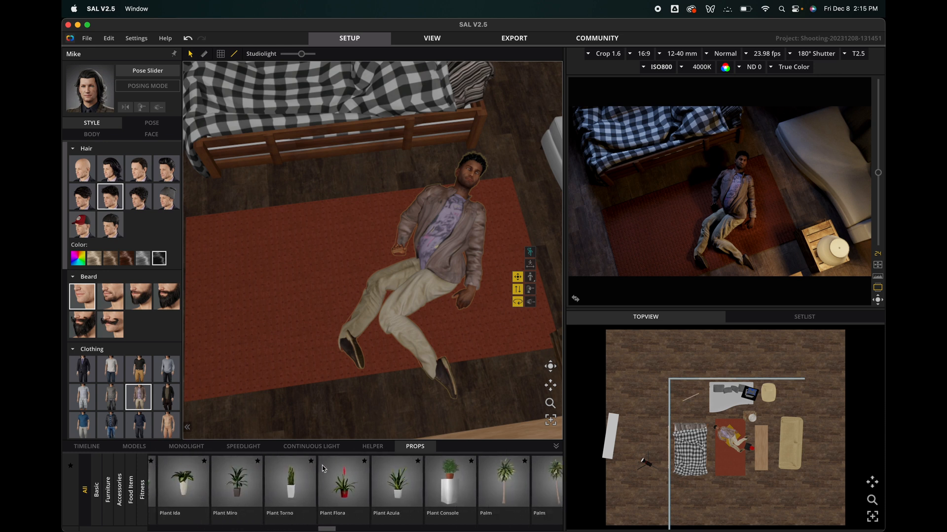
scroll(322, 469, "right", 8)
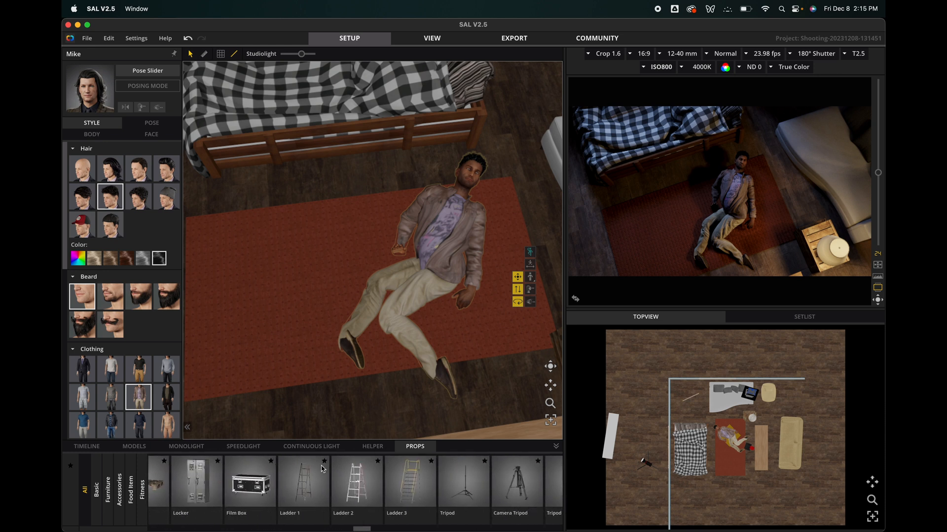
scroll(322, 468, "right", 12)
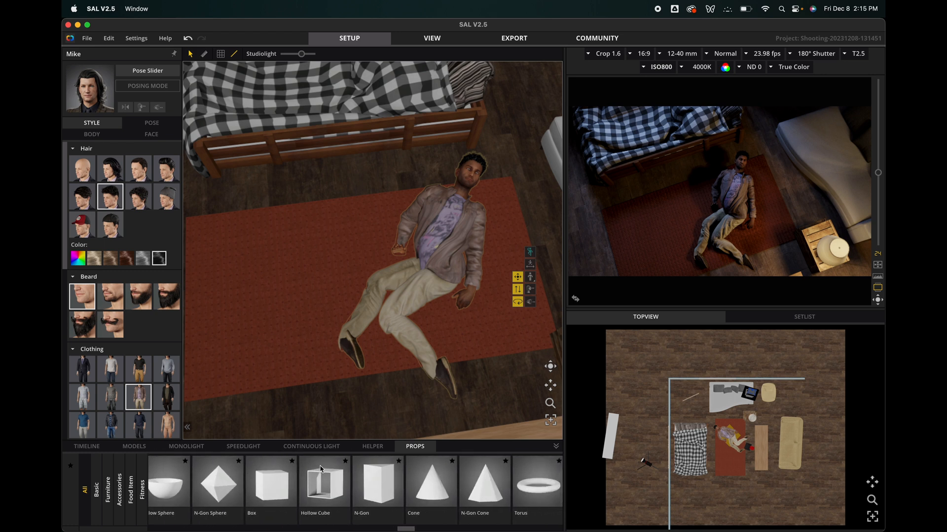
scroll(321, 469, "right", 10)
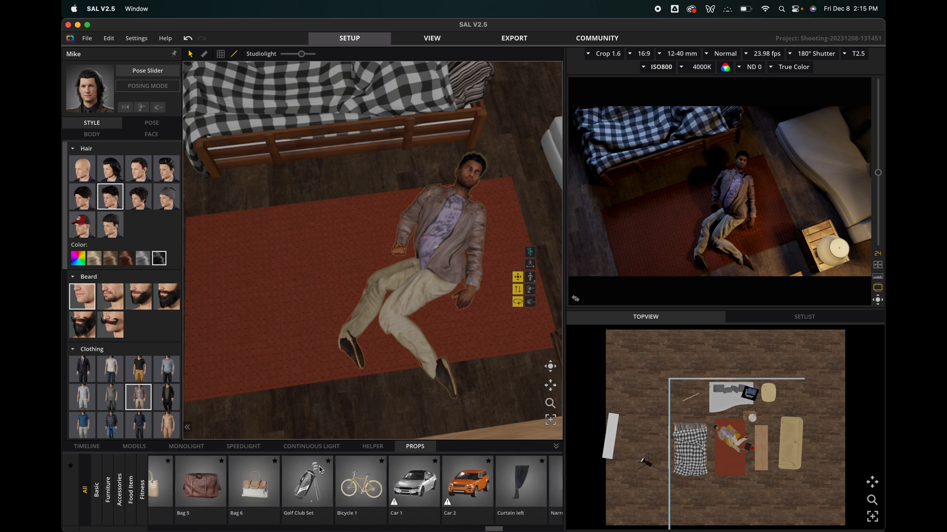
scroll(481, 481, "left", 20)
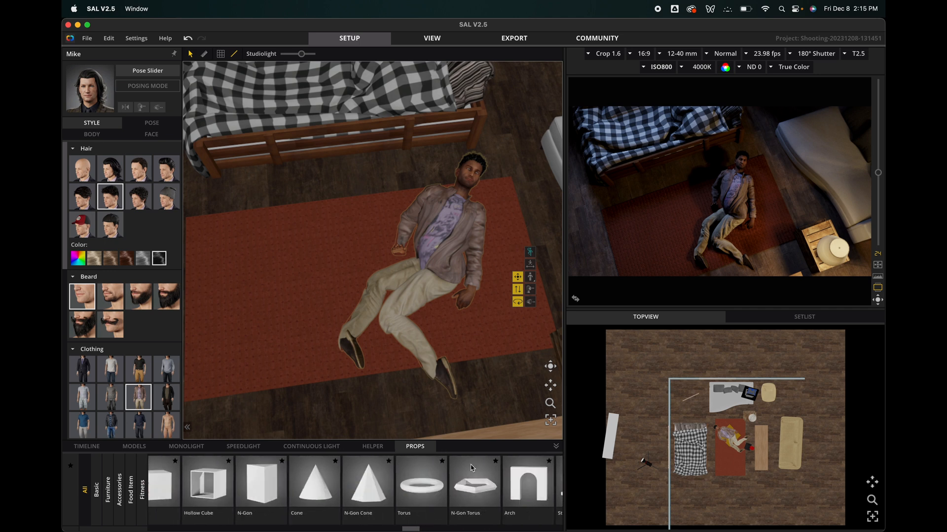
scroll(203, 485, "left", 5)
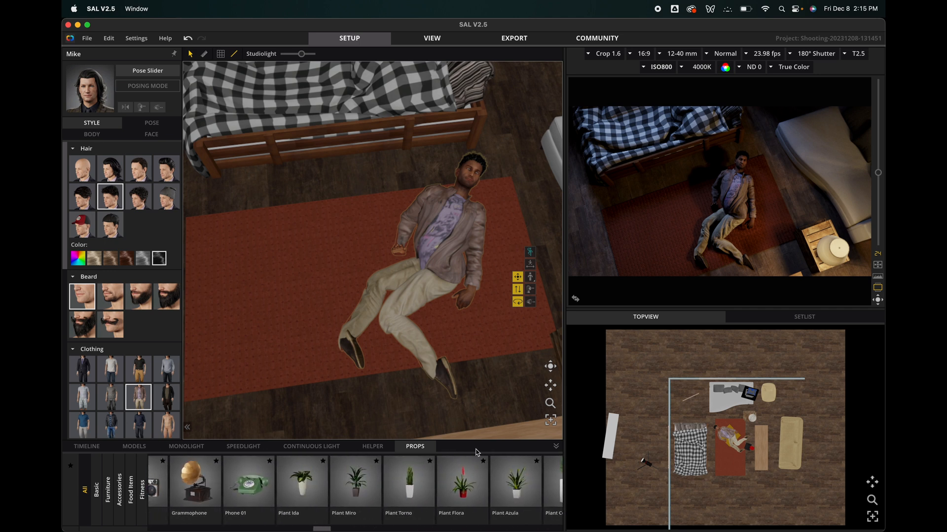
left_click(555, 446)
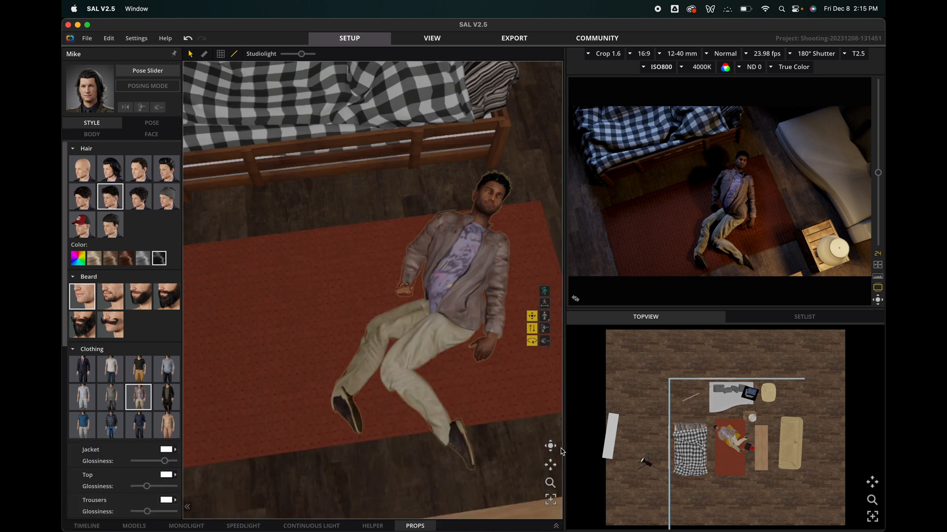
left_click(556, 525)
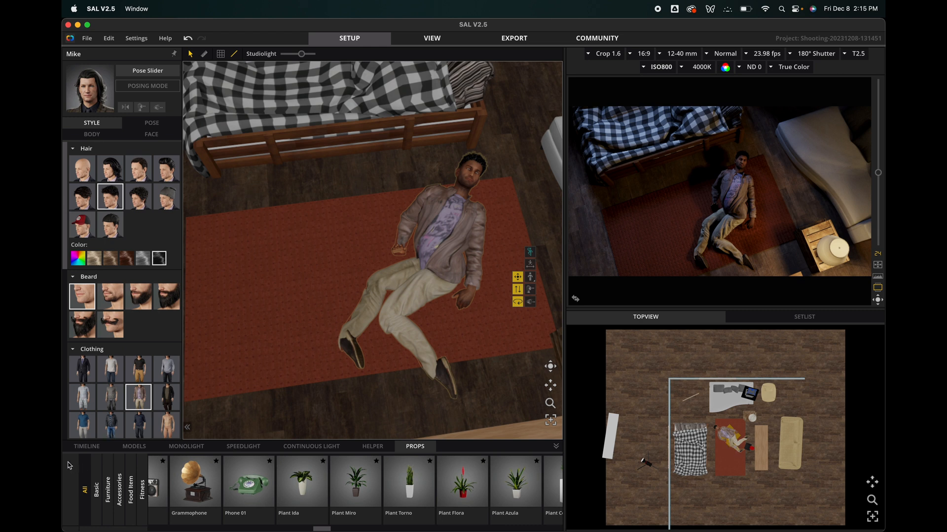
Examine the props offered in the Basic and Accessories categories
left_click(97, 489)
scroll(202, 494, "left", 5)
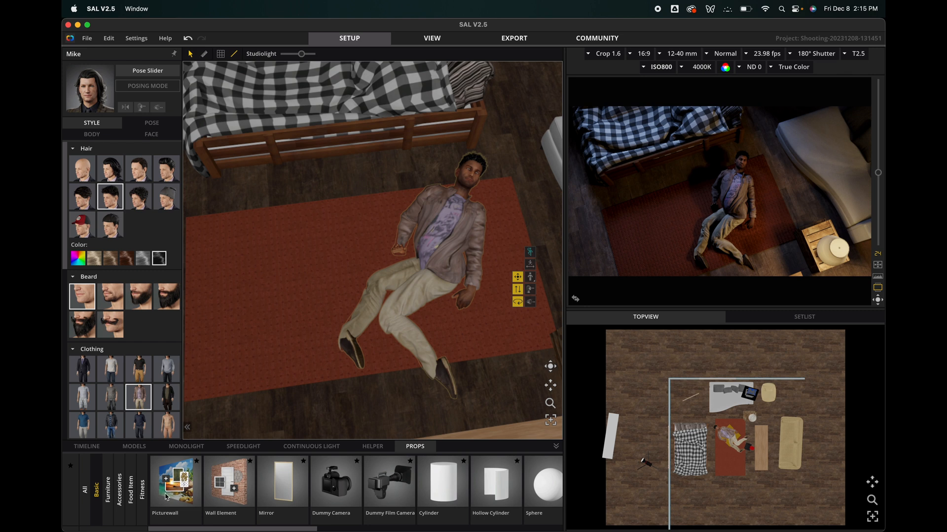
scroll(190, 495, "right", 10)
scroll(190, 495, "left", 10)
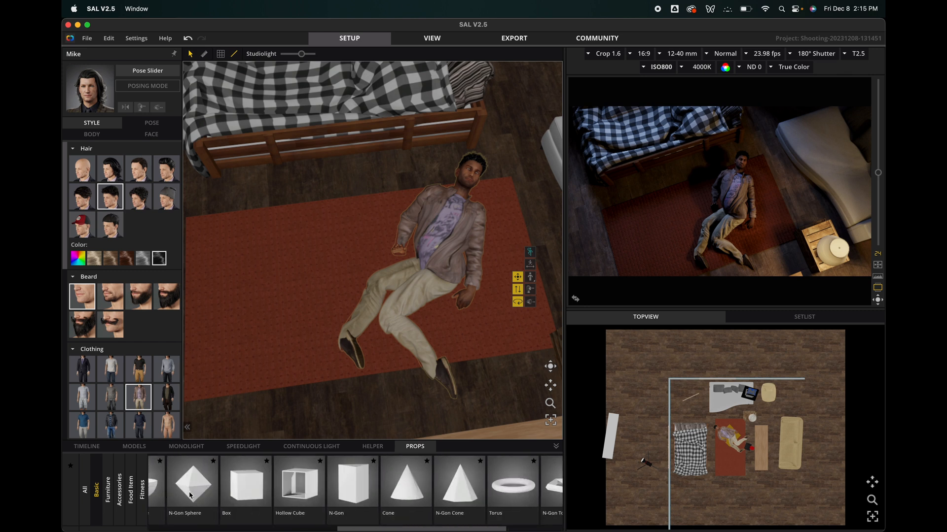
left_click(119, 489)
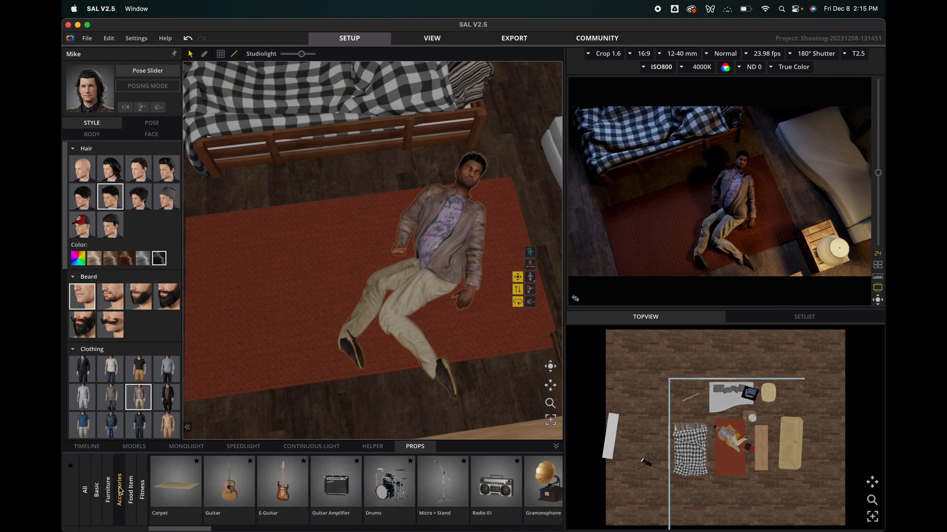
scroll(210, 504, "right", 10)
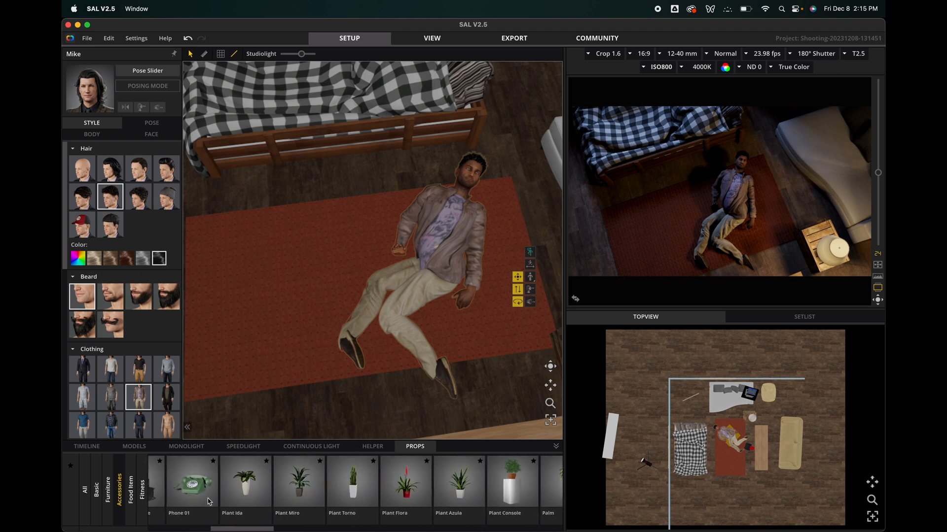
scroll(210, 502, "right", 10)
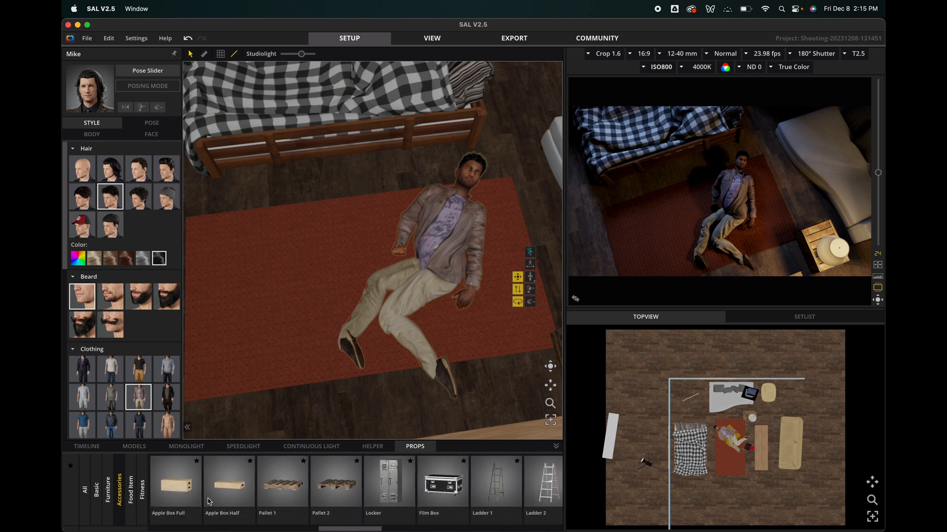
scroll(210, 502, "right", 5)
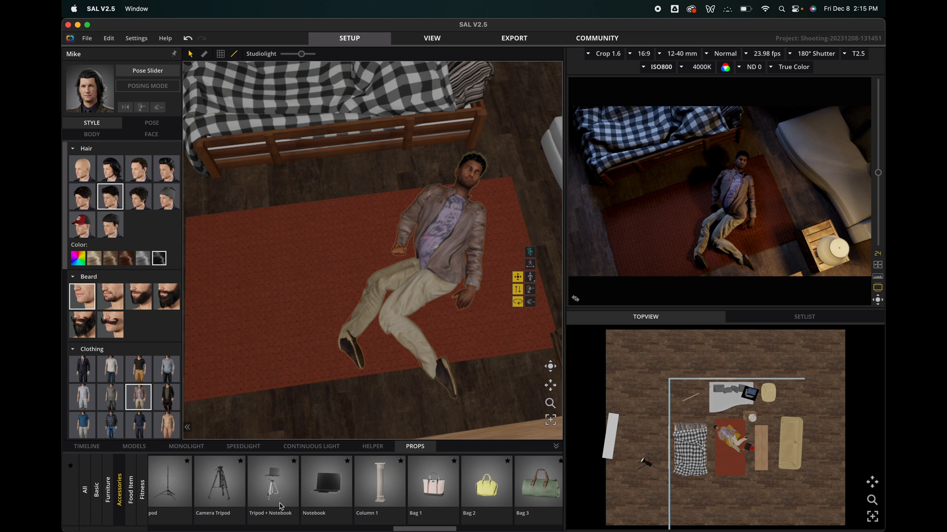
scroll(367, 513, "right", 7)
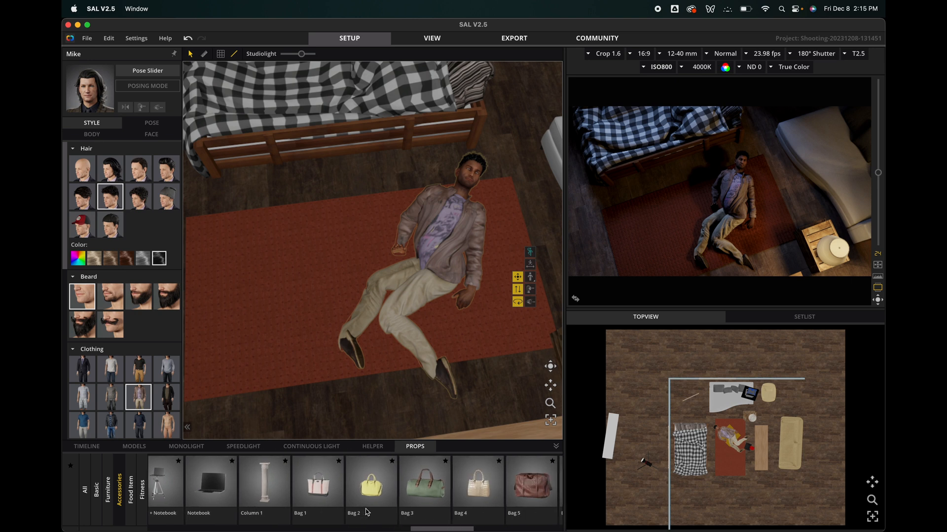
scroll(366, 512, "right", 5)
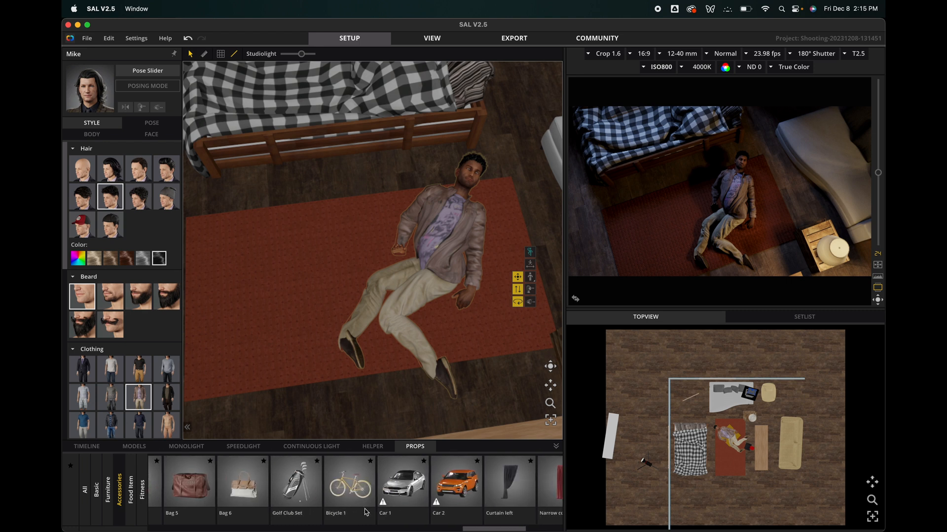
scroll(365, 513, "right", 3)
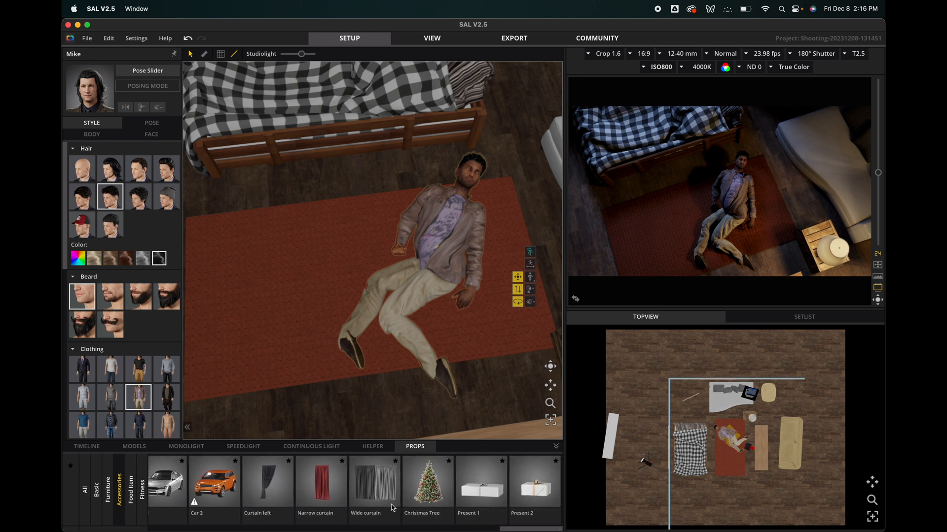
Examine the props offered in the Food Item, Fitness and Furniture categories
left_click(131, 488)
scroll(337, 510, "left", 10)
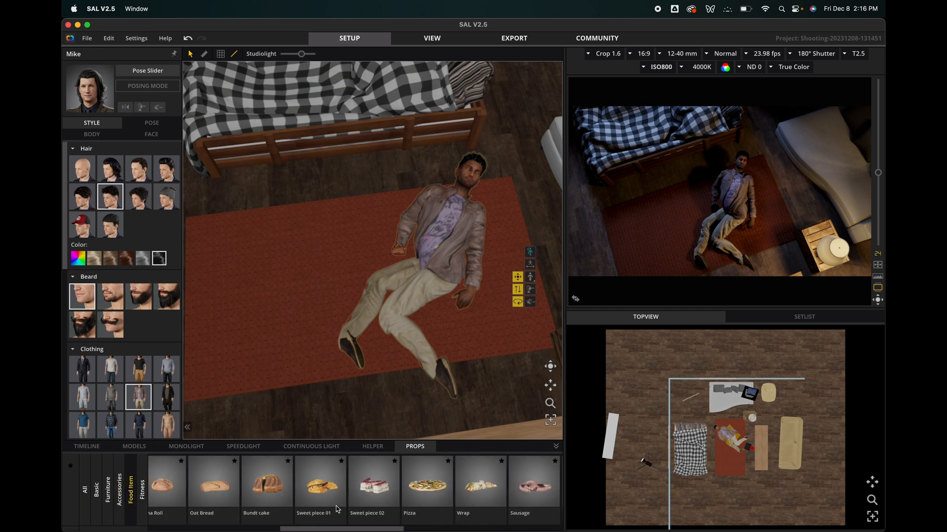
left_click(143, 491)
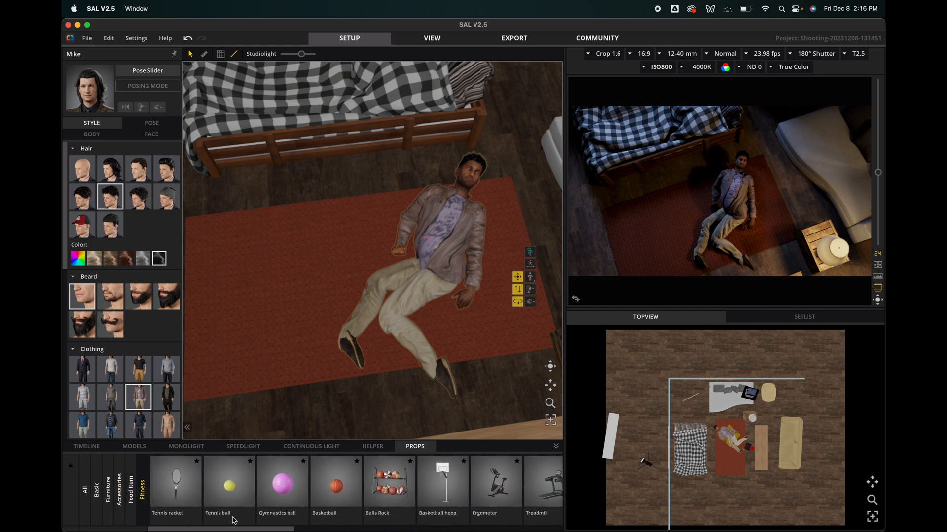
scroll(234, 520, "right", 10)
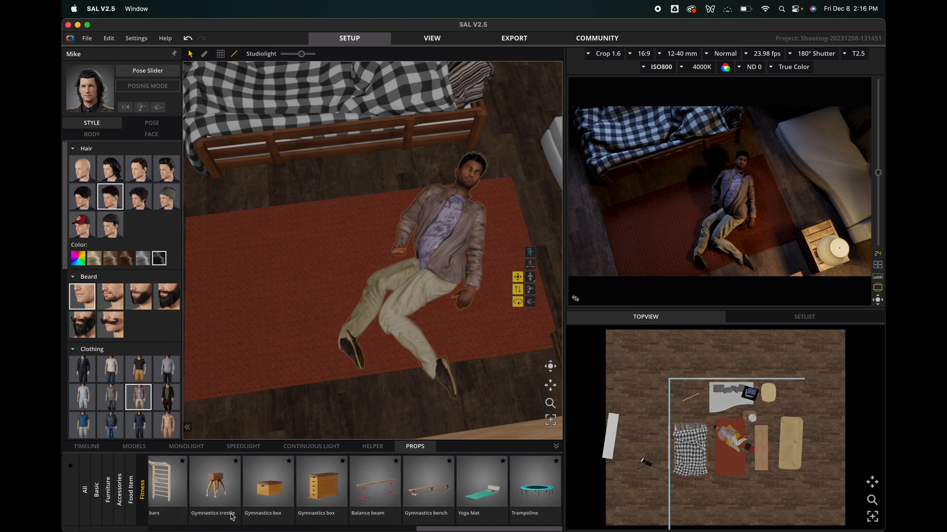
left_click(107, 504)
scroll(188, 506, "right", 15)
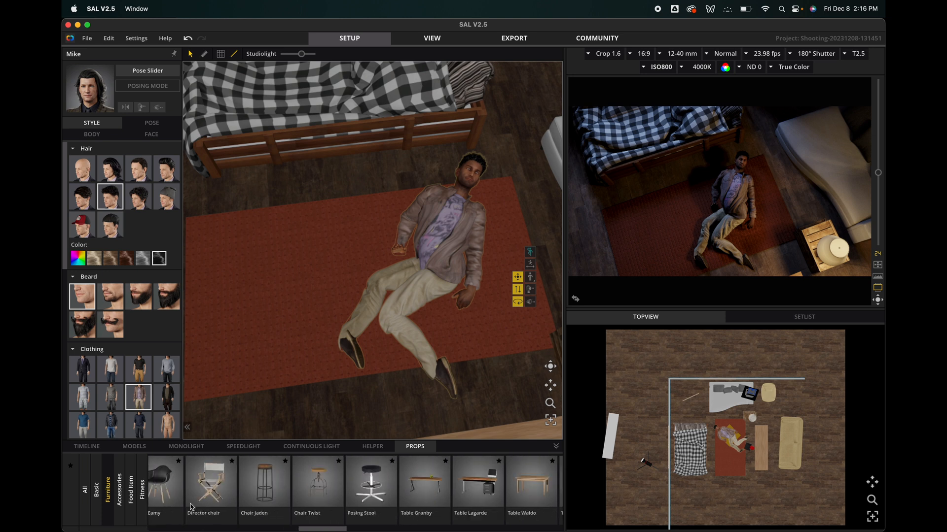
scroll(161, 507, "left", 6)
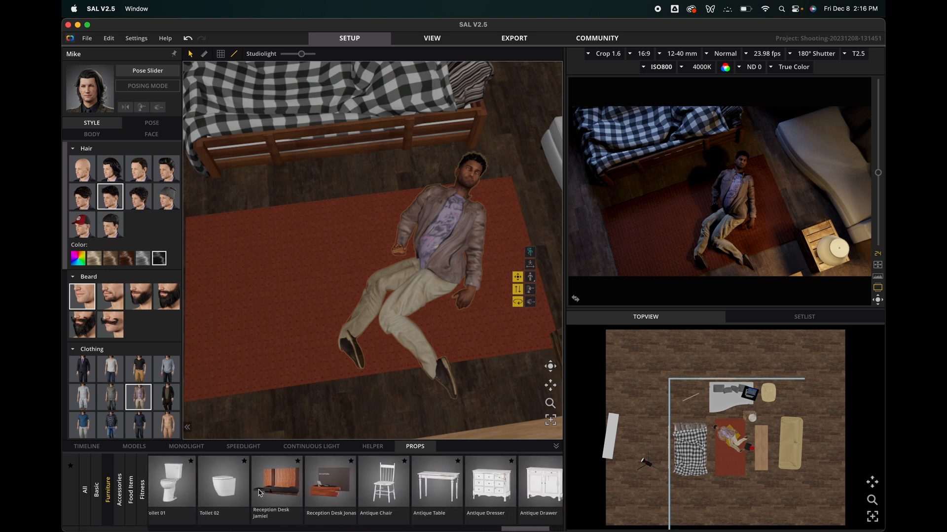
scroll(280, 492, "left", 8)
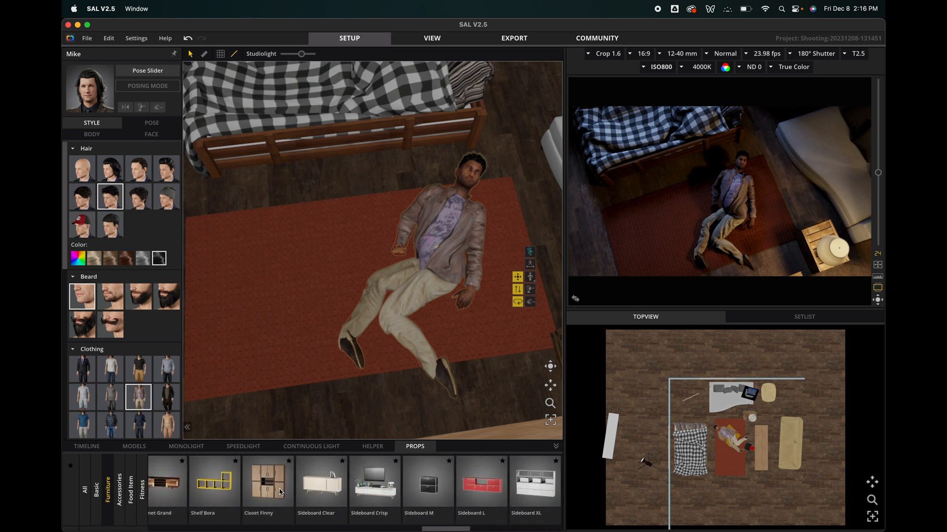
scroll(281, 493, "left", 7)
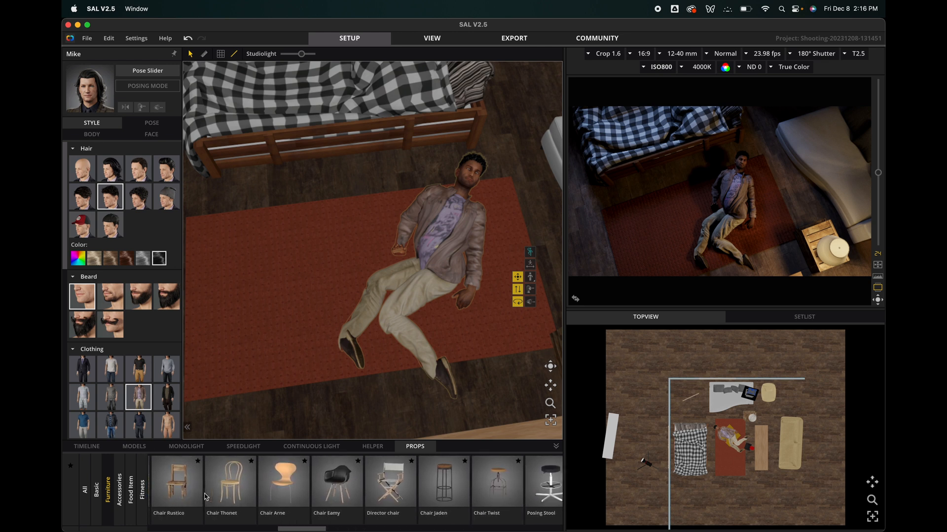
Add the Present 2 accessory to the set and place it on the red carpet under the performer's left hand
left_click(119, 490)
scroll(232, 508, "left", 10)
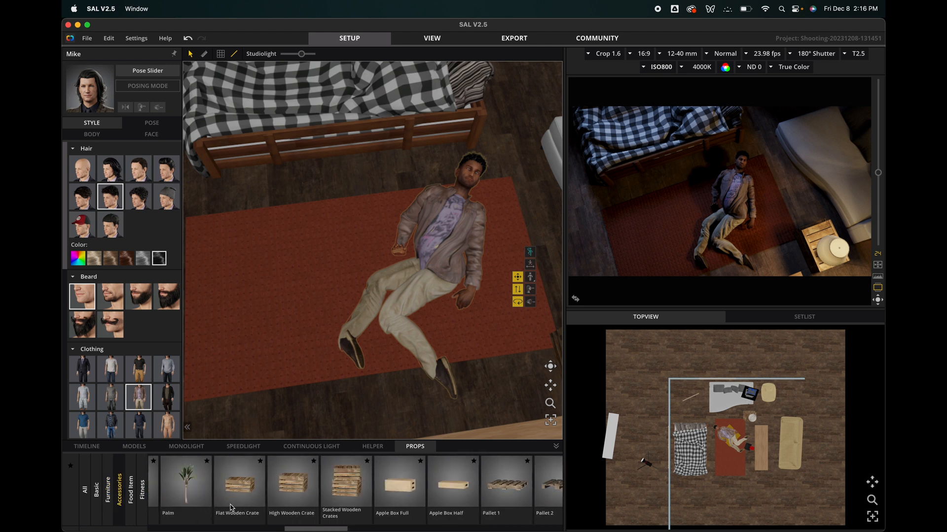
scroll(232, 508, "left", 3)
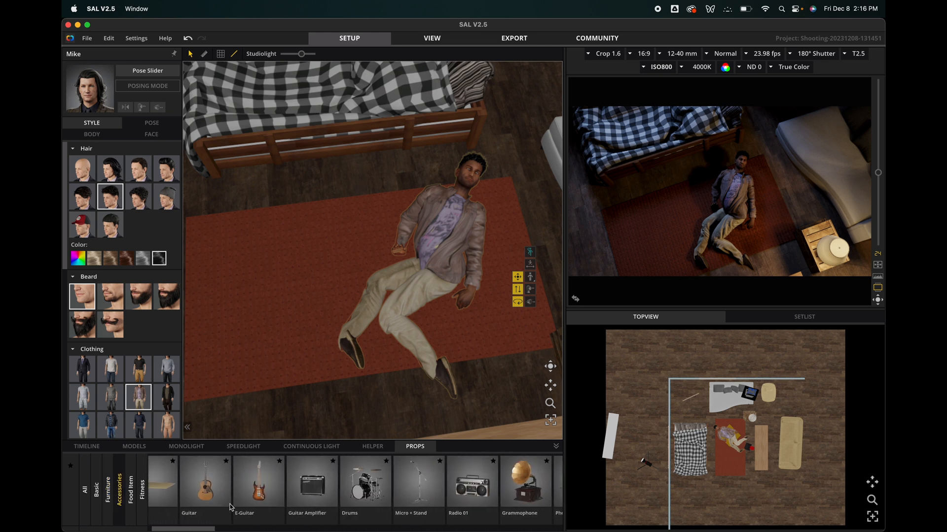
scroll(231, 508, "right", 15)
left_click_drag(534, 487, 501, 353)
left_click(477, 279)
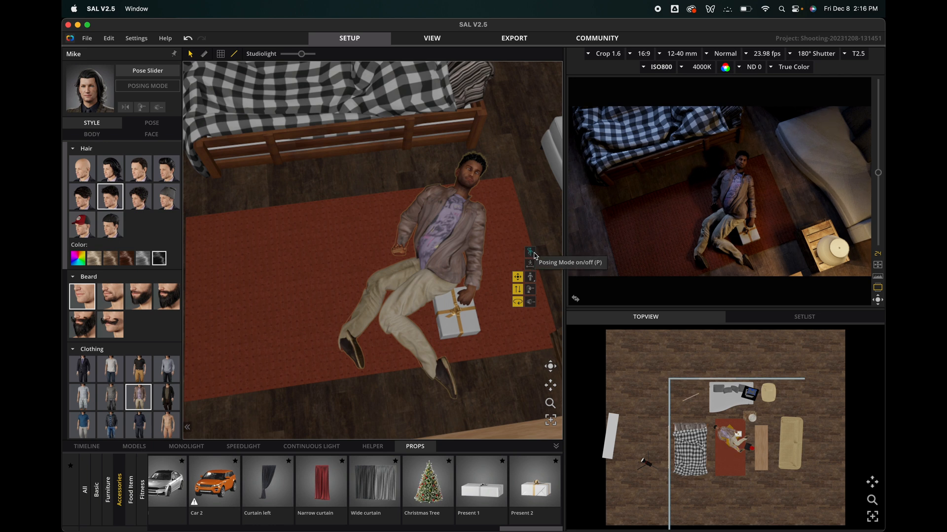
Pose the performer's left arm so the hand is raised off the carpet beside his chest
key("p")
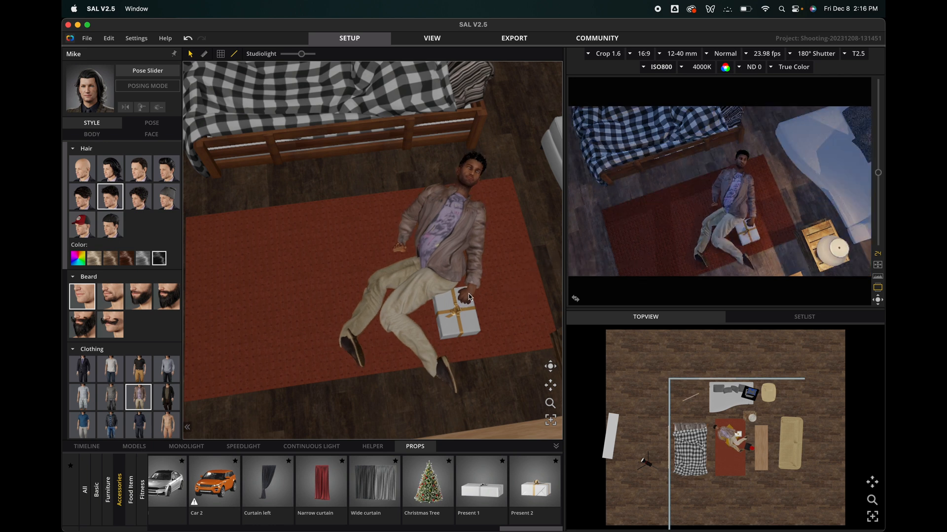
left_click_drag(468, 297, 288, 125)
left_click_drag(370, 187, 379, 195)
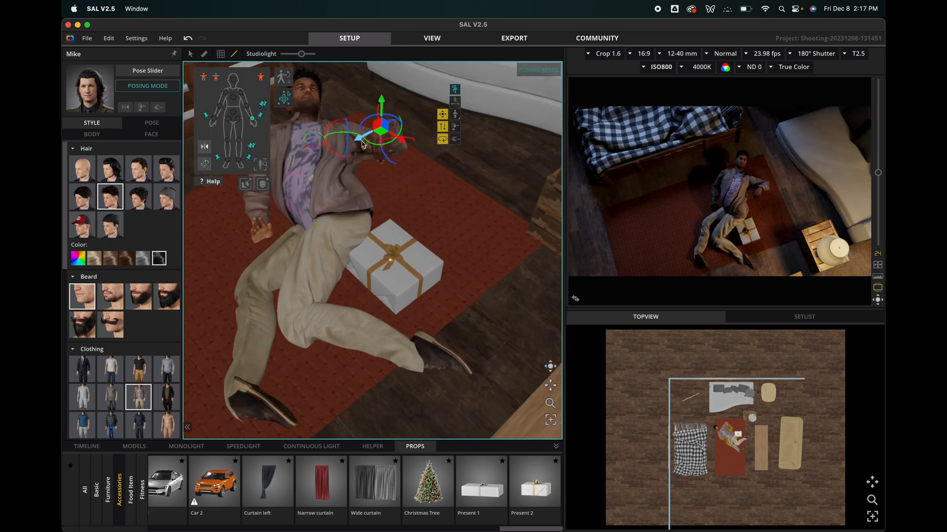
mouse_move(399, 132)
left_mouse_down()
mouse_move(402, 142)
mouse_move(411, 137)
left_mouse_up()
key("p")
Shrink the present to 0.18 m wide, 0.10 m high and 0.15 m long and move it into the raised hand at 0.37 m height
left_click(413, 264)
left_click_drag(486, 228, 494, 125)
left_click_drag(112, 271, 118, 274)
left_click_drag(398, 172, 344, 127)
mouse_move(422, 75)
left_mouse_down()
mouse_move(422, 84)
mouse_move(428, 62)
left_mouse_up()
left_click_drag(428, 73, 423, 89)
left_click_drag(550, 368, 574, 530)
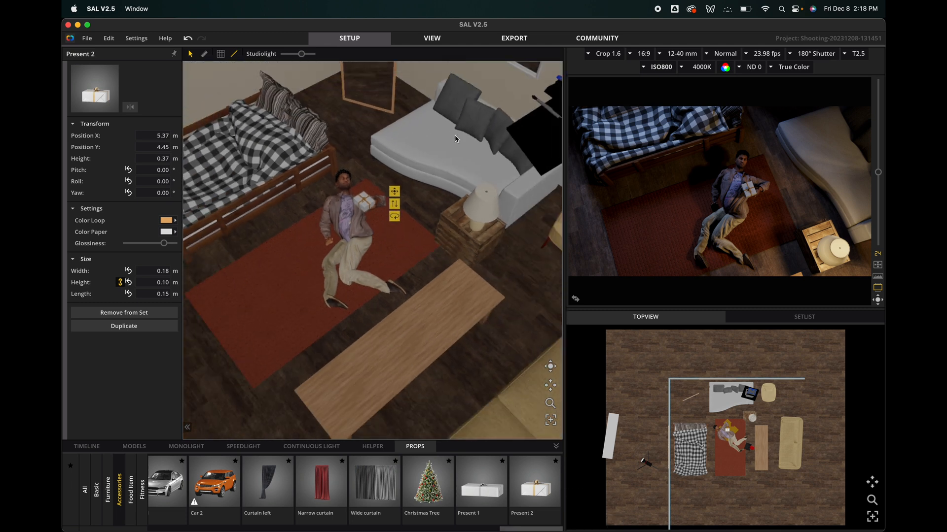
Move the mirror nearer the bed to X 4.07 m, Y 3.63 m and turn it to -51.32° yaw
left_click_drag(370, 93, 350, 123)
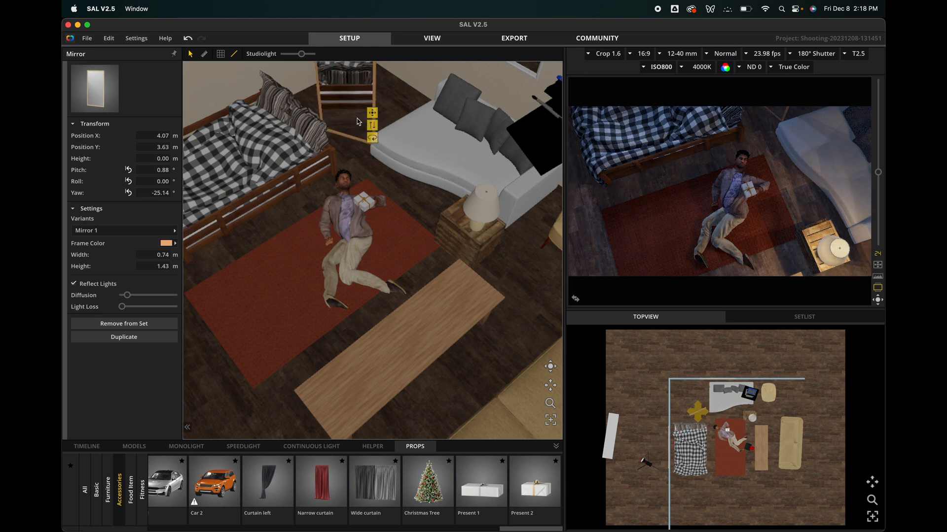
left_click_drag(370, 142, 381, 131)
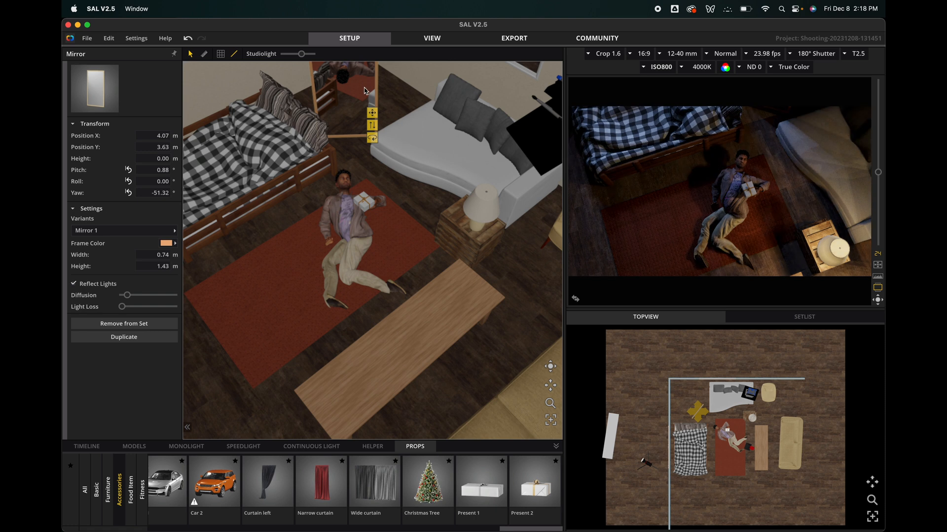
Move the mirror to X 4.24 m, Y 3.77 m and slide the chaise longue farther away from the bed
left_click_drag(363, 93, 363, 107)
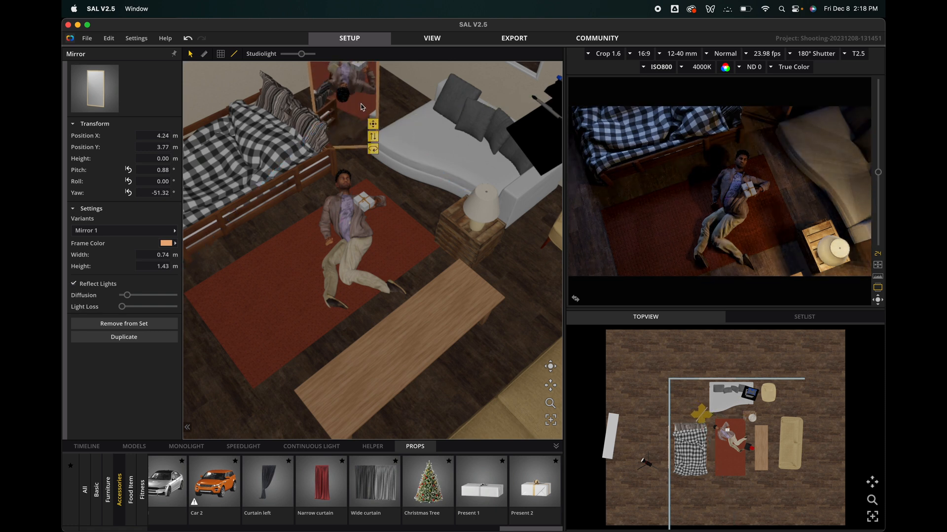
left_click(422, 140)
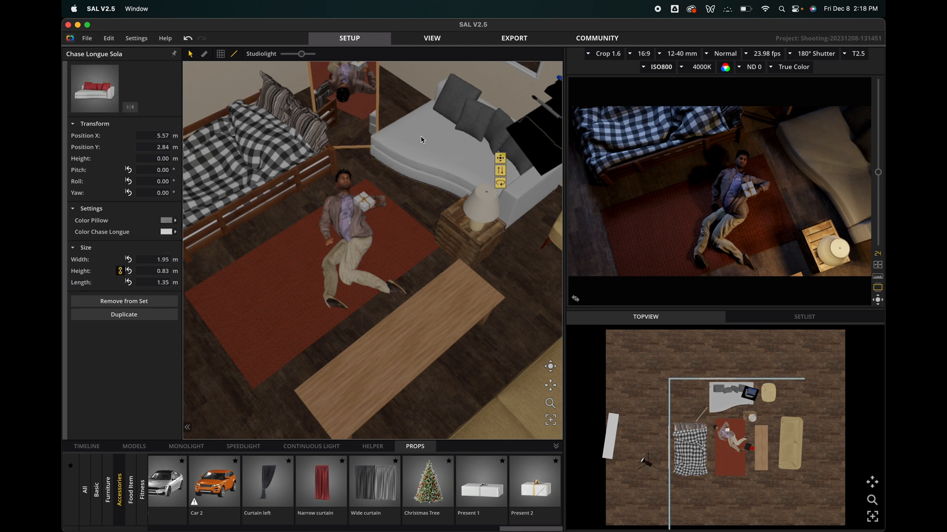
left_click_drag(429, 143, 438, 144)
Reposition the mirror between the bed and chaise longue at X 4.55 m, Y 3.73 m and turn it to -40.15° yaw
left_click_drag(360, 120, 373, 128)
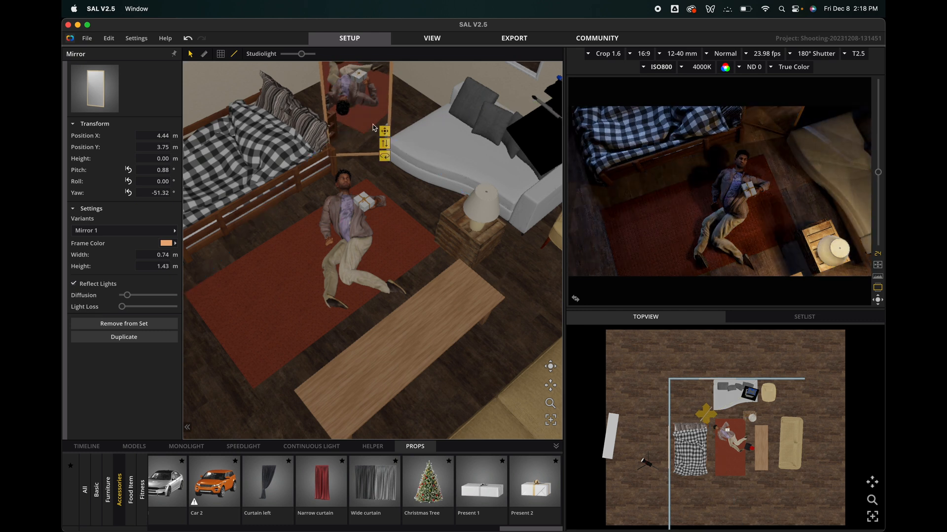
left_click_drag(387, 158, 385, 155)
left_click_drag(366, 105, 370, 115)
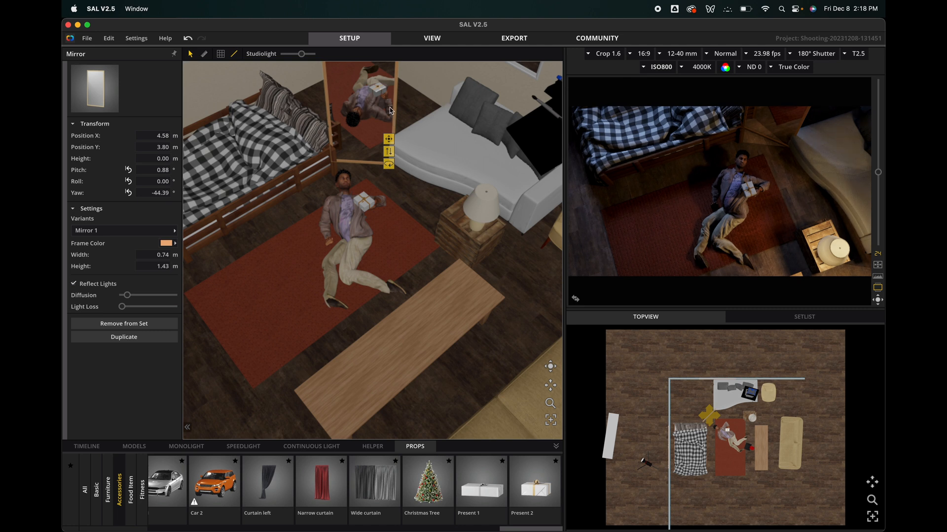
mouse_move(778, 150)
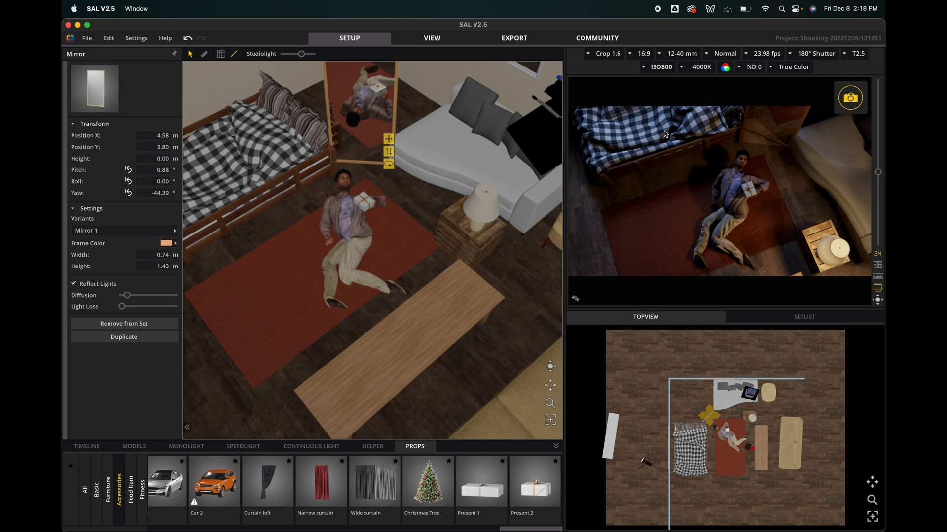
left_click_drag(388, 165, 362, 107)
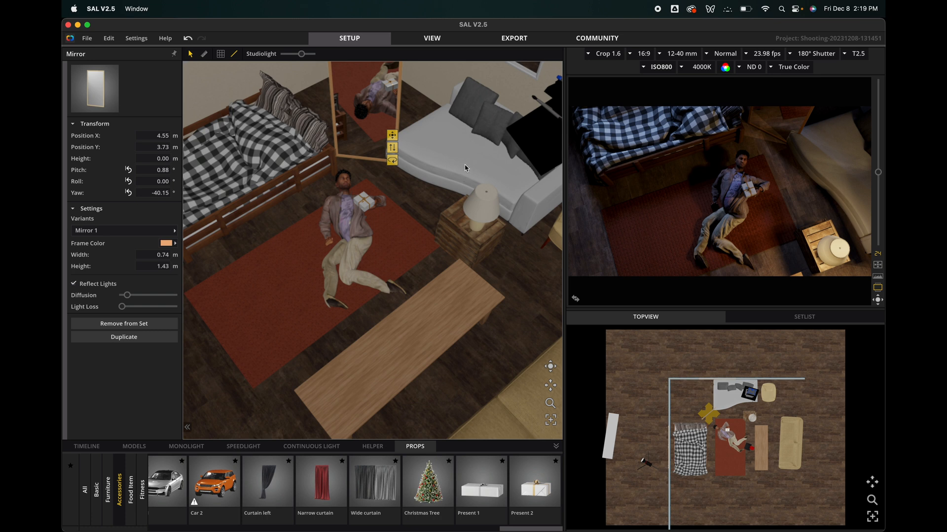
Browse the continuous light library for a compact lamp or tube light
left_click(141, 451)
left_click(176, 450)
left_click(235, 450)
left_click(299, 447)
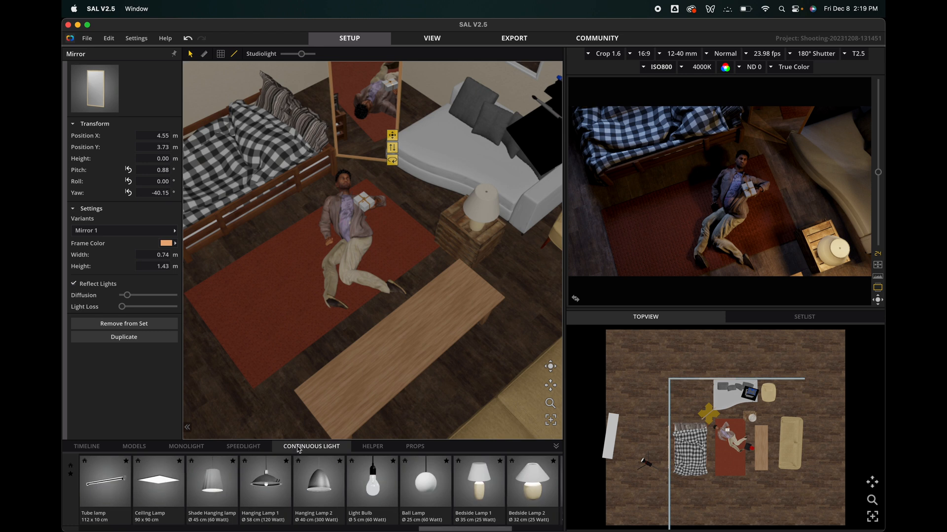
scroll(270, 506, "left", 15)
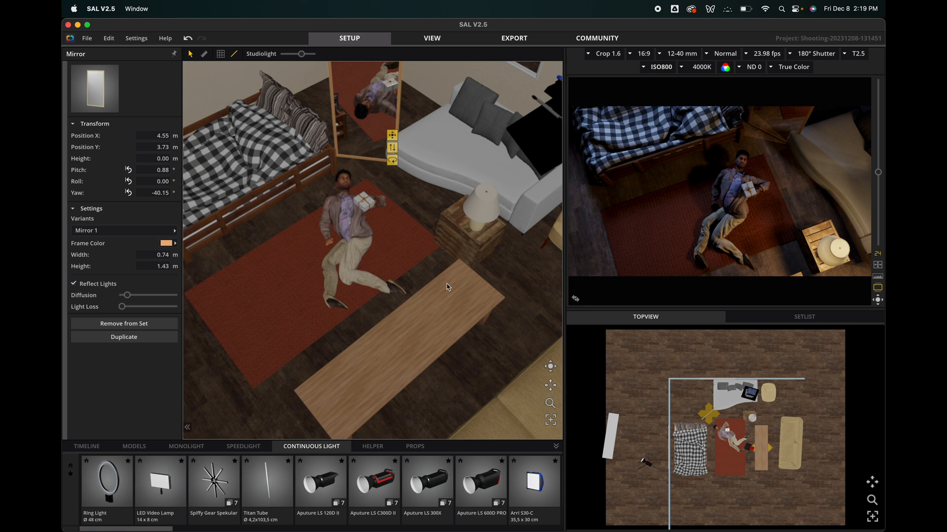
Move the chaise longue to X 5.92 m, Y 2.86 m and the mirror to X 4.51 m, Y 3.69 m
left_click_drag(428, 148, 430, 159)
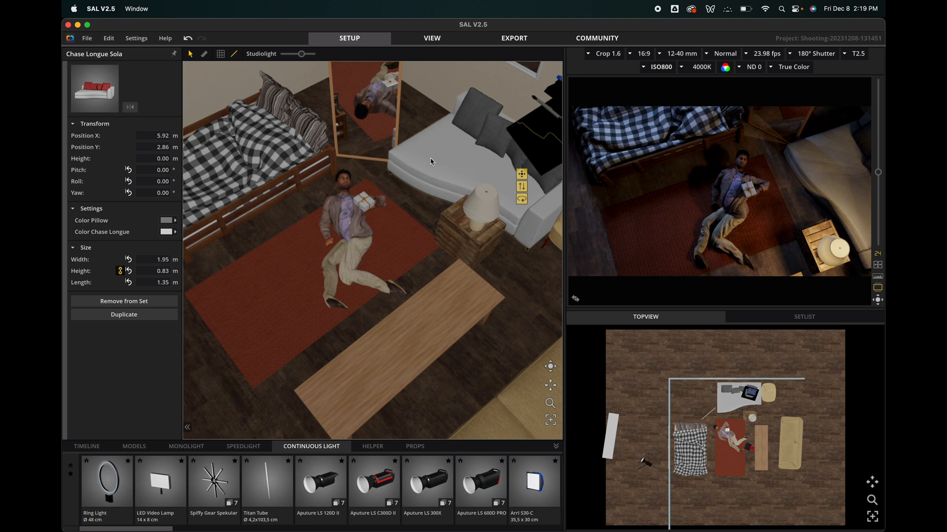
mouse_move(586, 203)
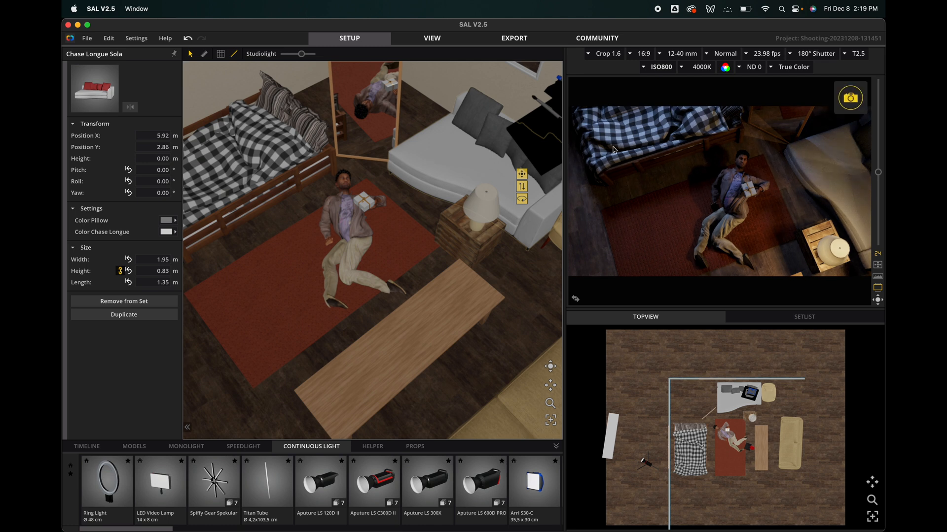
left_click(381, 120)
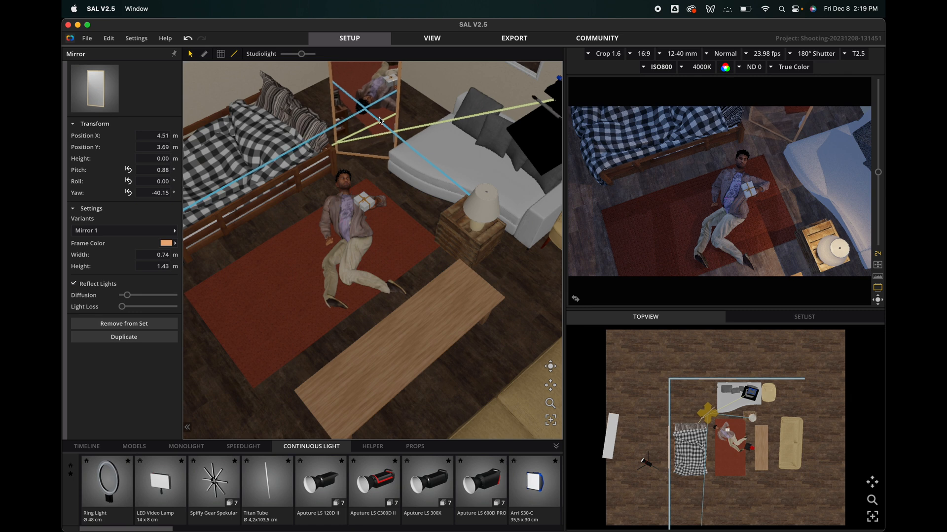
Add a Titan Tube beside the performer at X 5.86 m, Y 4.27 m, dim it to 9 and check it as the solo light
left_click(160, 488)
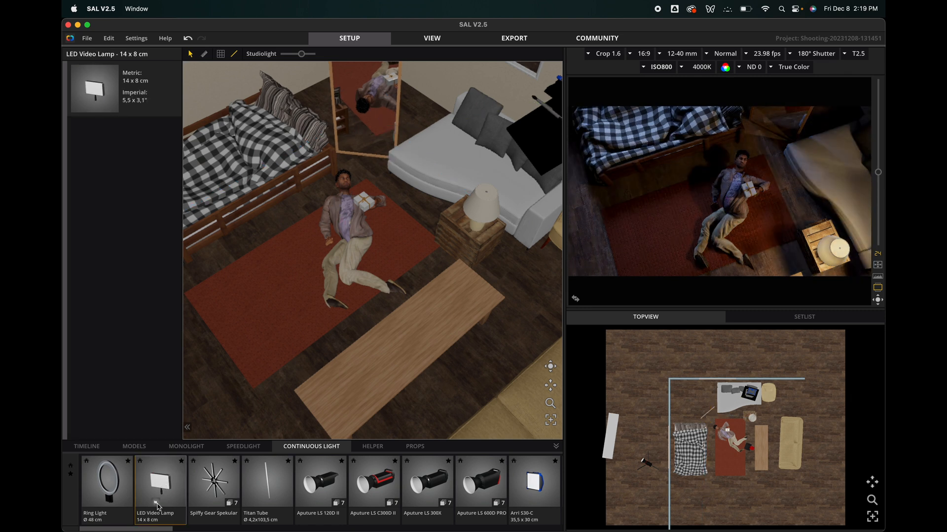
left_click_drag(266, 488, 404, 246)
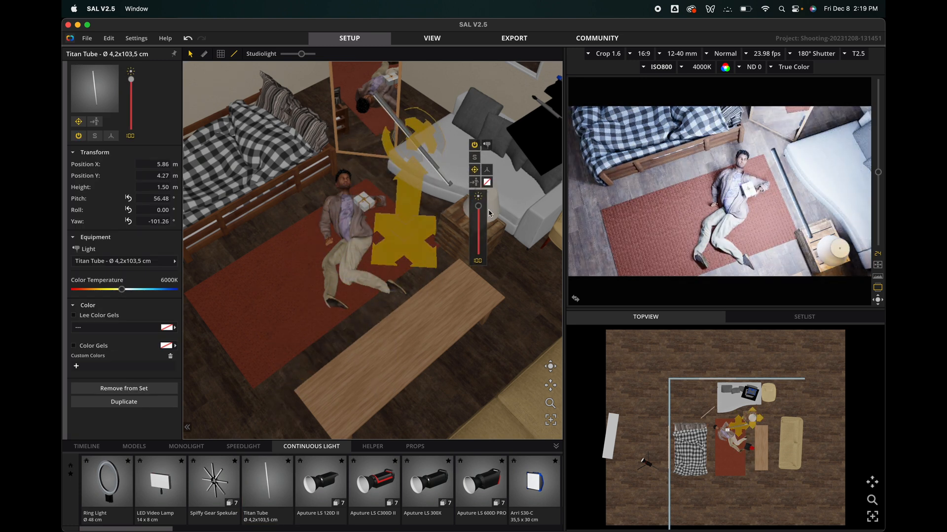
left_click_drag(480, 220, 479, 254)
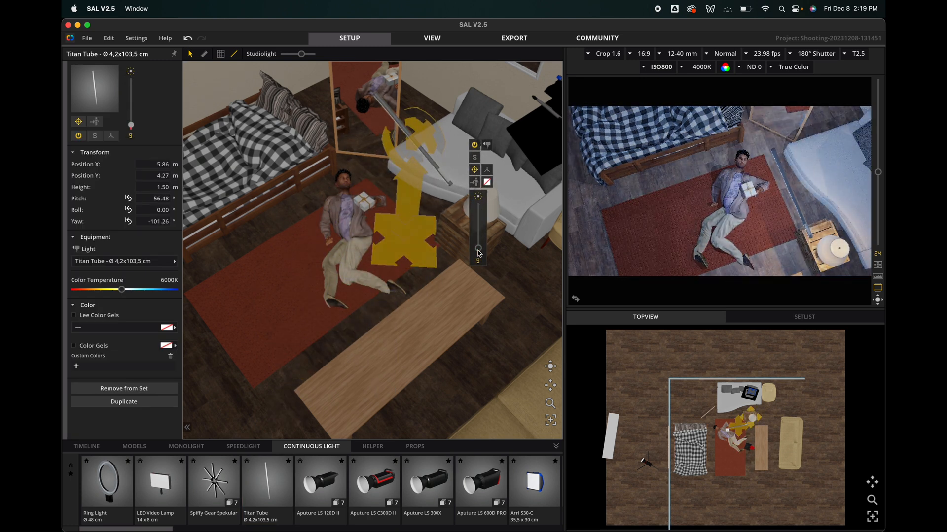
left_click(128, 261)
left_click(135, 251)
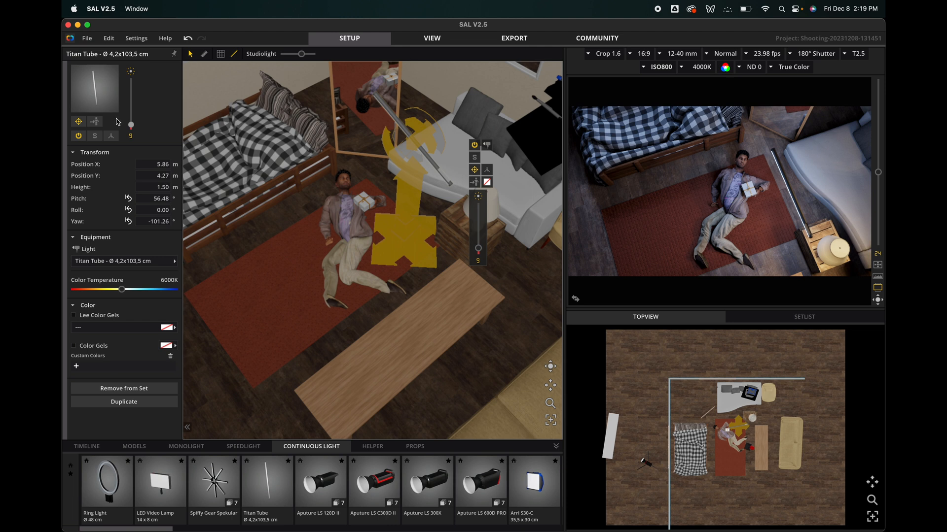
left_click(474, 159)
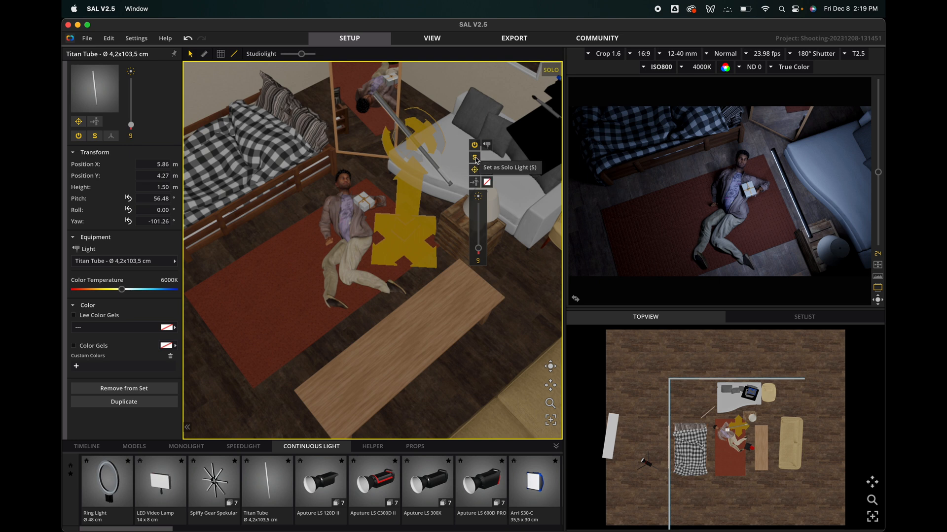
left_click(475, 158)
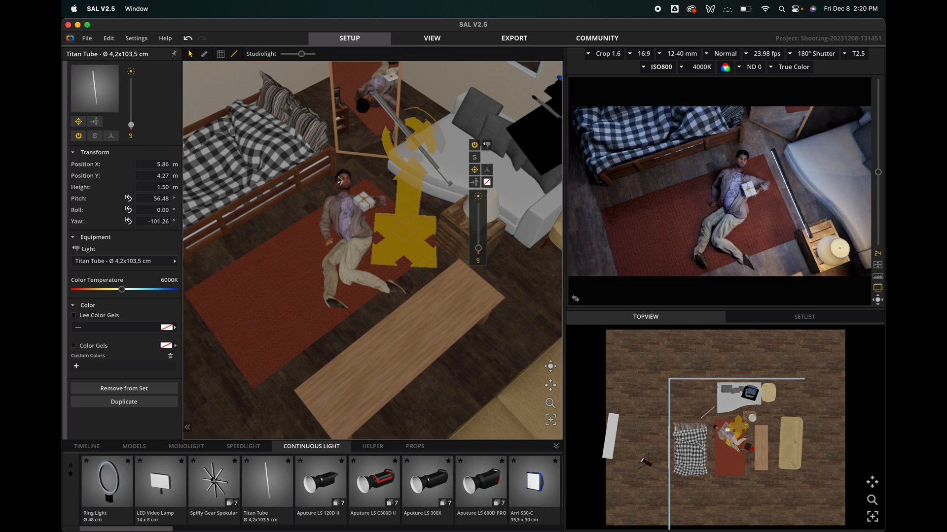
Turn off the Titan Tube's automatic aiming and undo the move of the chaise longue
mouse_move(420, 144)
left_mouse_down()
mouse_move(414, 153)
mouse_move(427, 131)
mouse_move(415, 148)
left_mouse_up()
left_click(473, 169)
left_click(415, 149)
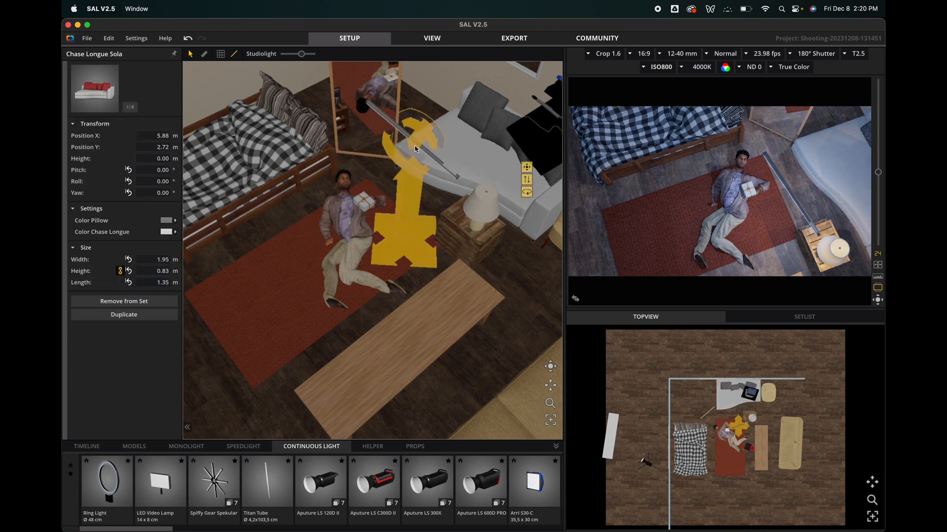
key("super+z")
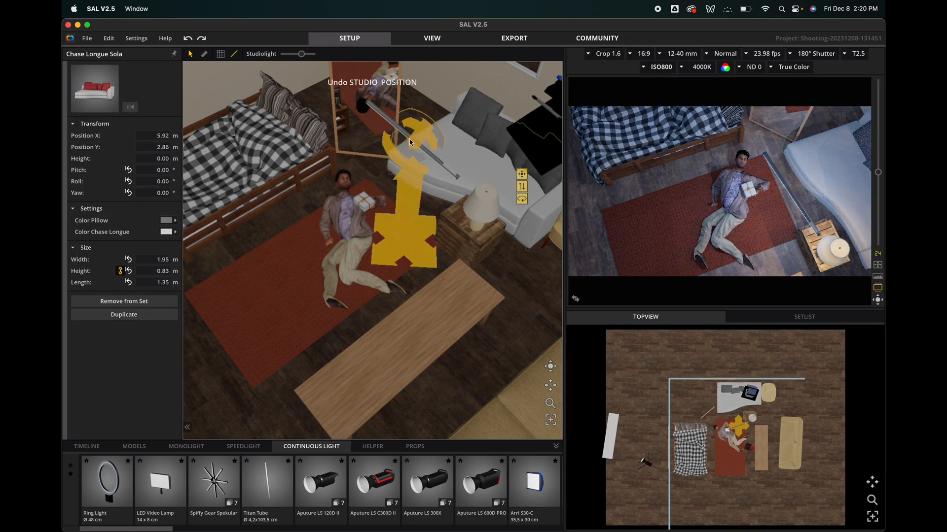
key("super+z")
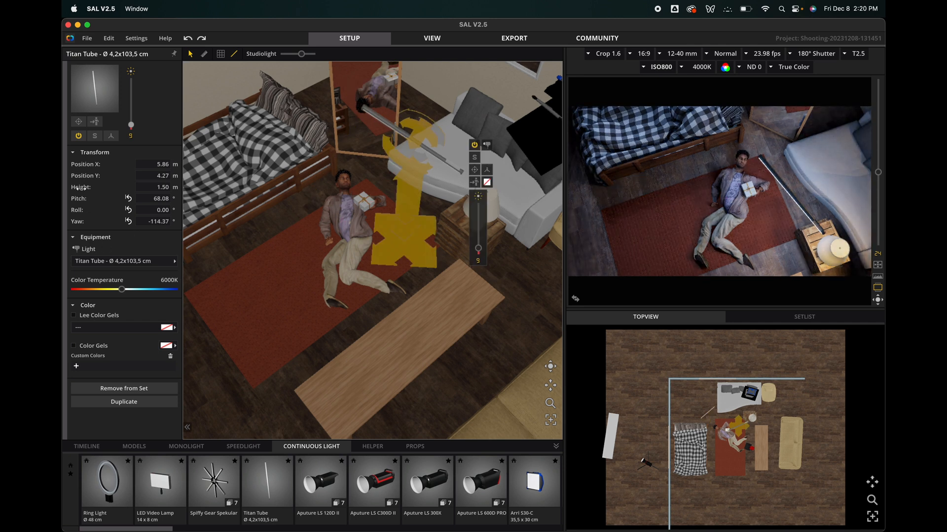
Rotate the Titan Tube by hand to 140.67° pitch, 13.09° roll and -93.25° yaw
left_click_drag(79, 221, 143, 195)
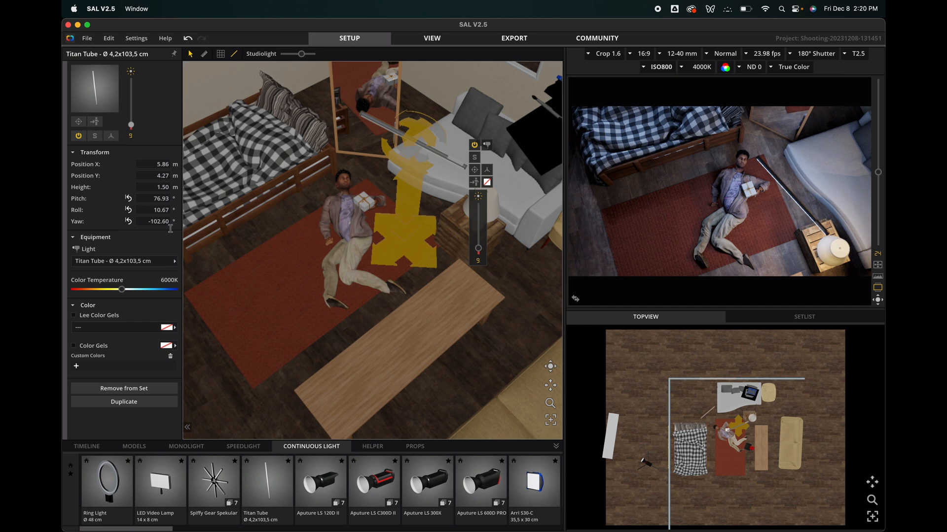
left_click_drag(77, 221, 127, 210)
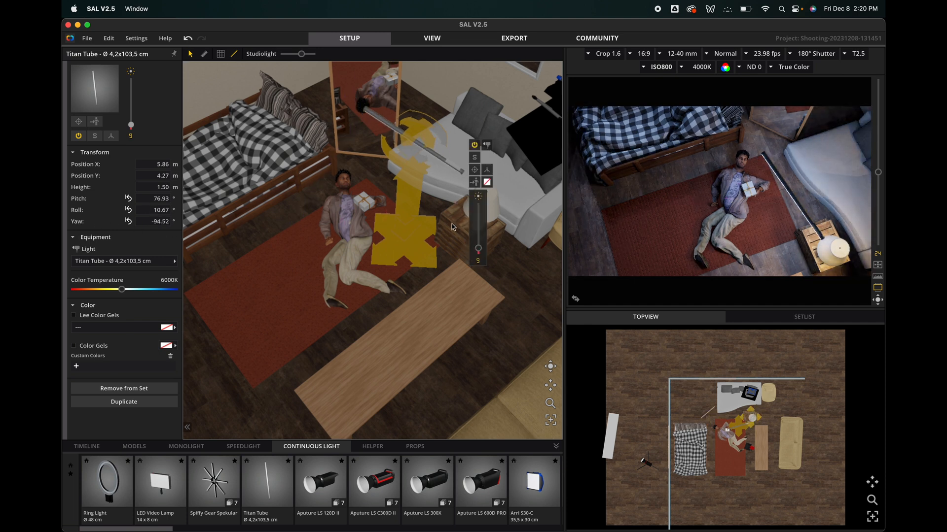
scroll(452, 227, "up", 4)
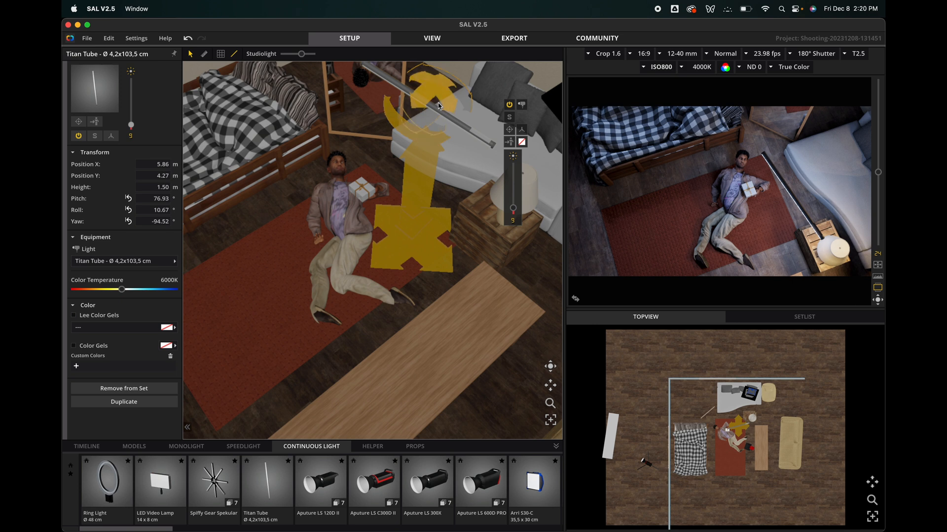
left_click_drag(439, 106, 467, 56)
left_click(462, 101)
left_click(444, 110)
left_click_drag(438, 91, 436, 104)
left_click_drag(434, 93, 435, 116)
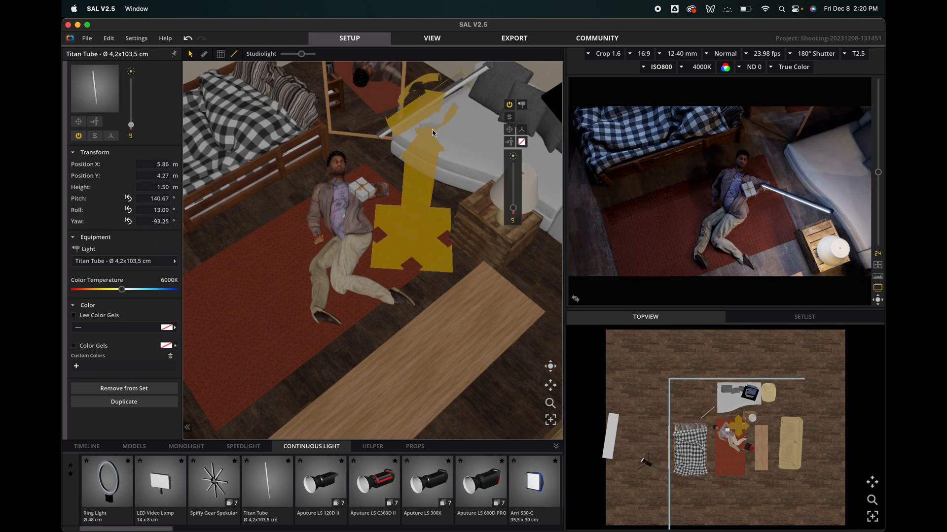
Warm the Titan Tube to 3100K and move it beside the bed to X 4.32 m, Y 4.26 m at 1.06 m height
left_click_drag(421, 180, 416, 213)
left_click_drag(121, 290, 85, 290)
left_click_drag(405, 213, 315, 159)
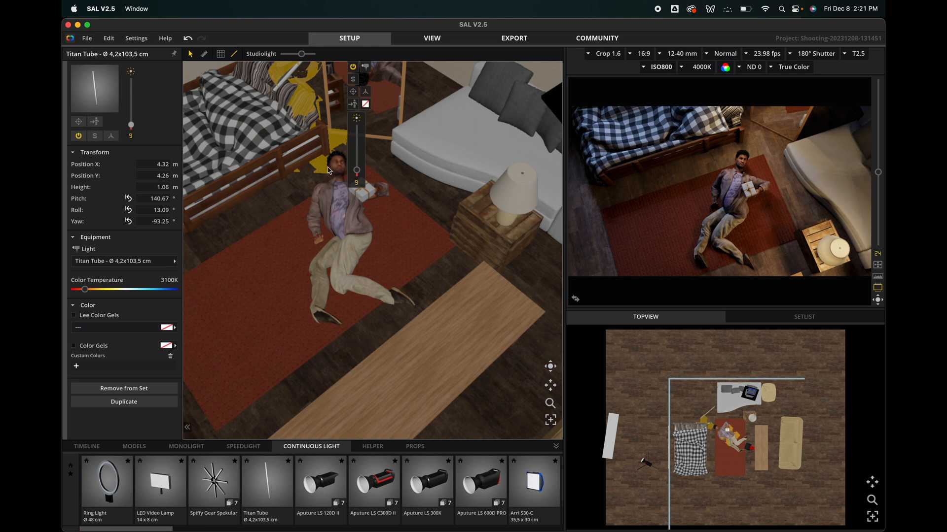
Move the Titan Tube behind the mirror to X 5.12 m, Y 3.20 m and turn it to 123.94° pitch and -66.20° yaw
left_click_drag(320, 161, 444, 155)
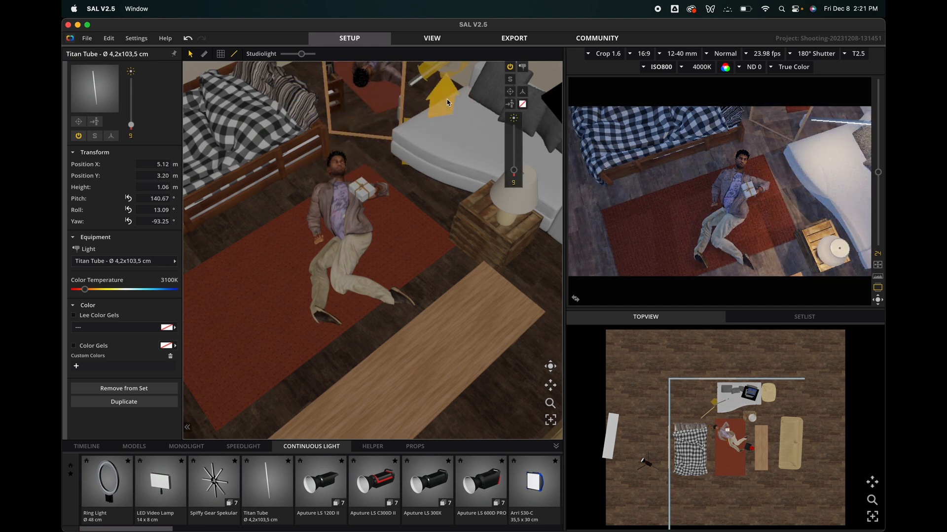
left_click_drag(440, 97, 306, 110)
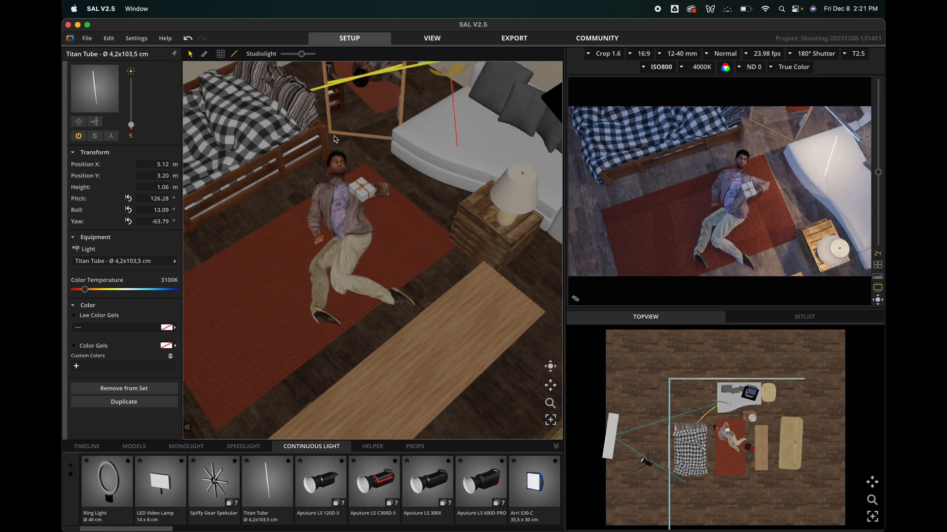
left_click_drag(335, 139, 340, 137)
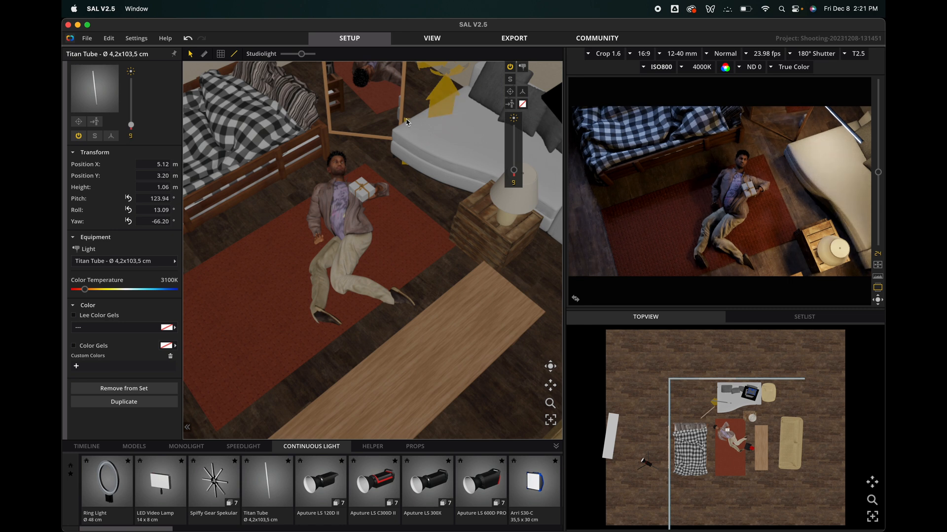
left_click_drag(559, 371, 555, 383)
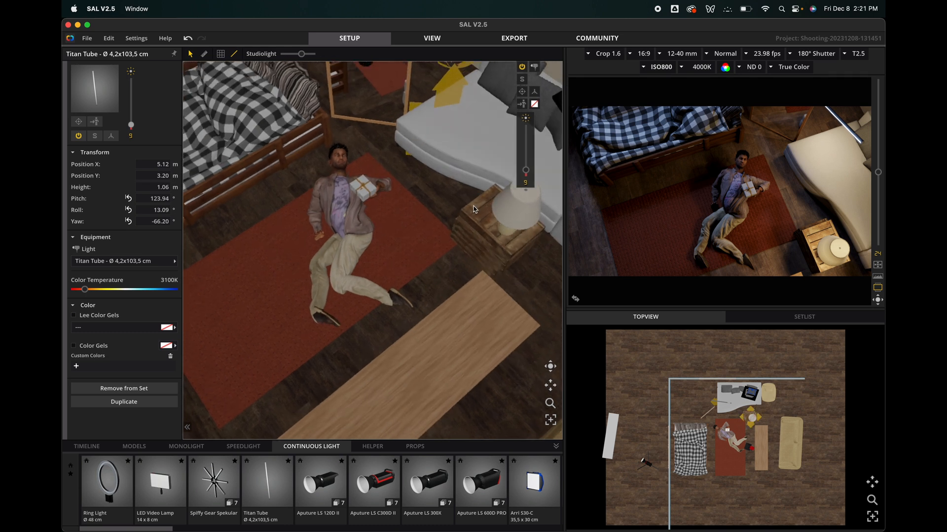
Bring the Titan Tube back beside the bed at X 4.28 m, Y 4.15 m, 0.98 m high, with 128.52° pitch, 14.38° roll and -81.47° yaw
left_click_drag(412, 106, 367, 142)
left_click_drag(369, 80, 389, 106)
left_click_drag(388, 157, 345, 114)
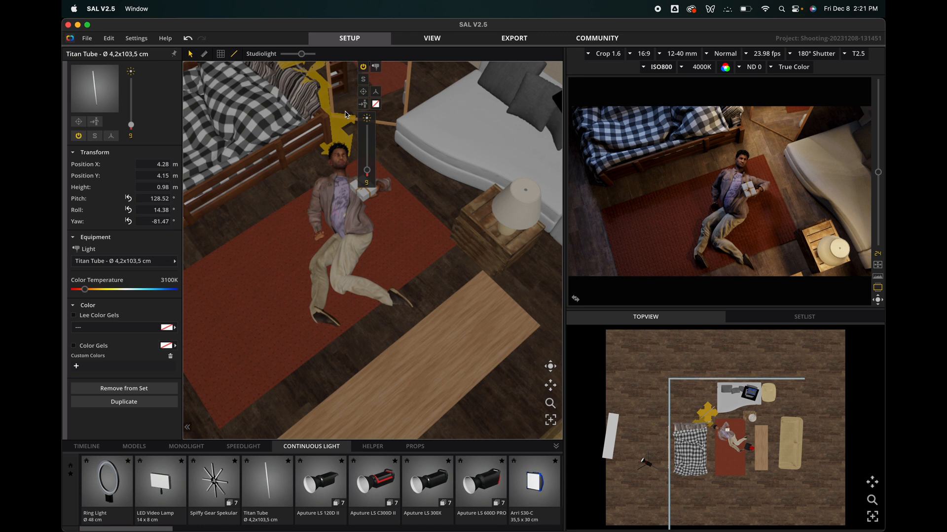
Move the mirror back toward the wall to X 4.43 m, Y 3.42 m
left_click(393, 102)
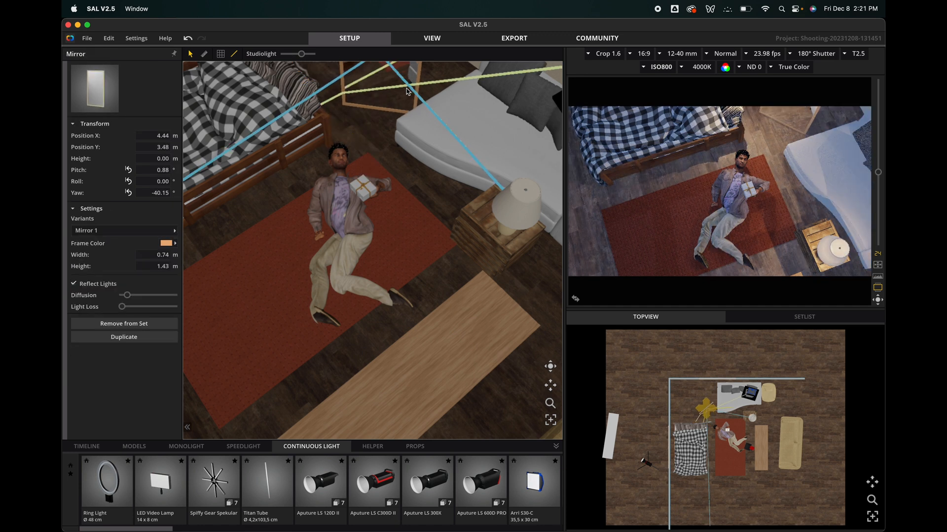
left_click_drag(550, 367, 551, 365)
left_click_drag(550, 404, 549, 436)
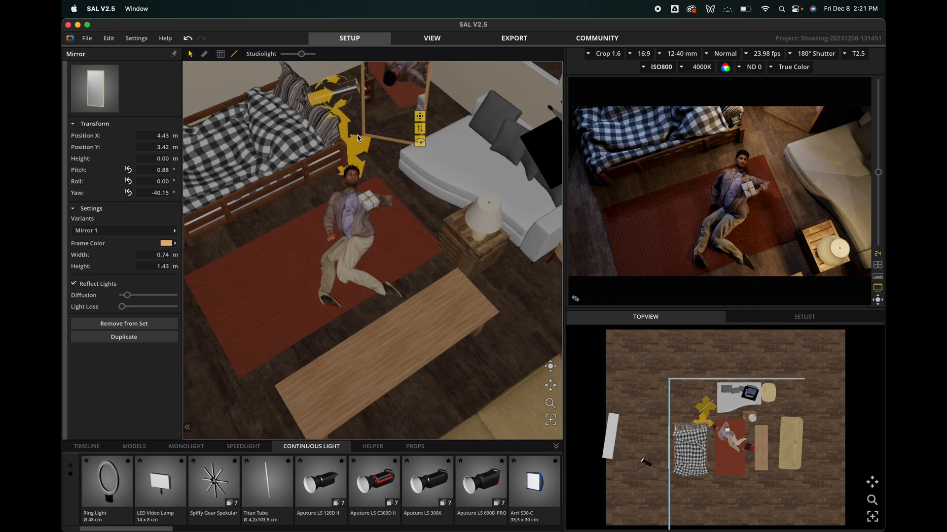
Dim the Titan Tube to 3 and place it near the chaise longue at X 5.07 m, Y 2.92 m with 131.20° pitch and 73.46° roll
left_click(344, 92)
mouse_move(343, 108)
left_mouse_down()
mouse_move(333, 91)
mouse_move(363, 99)
mouse_move(339, 100)
left_mouse_up()
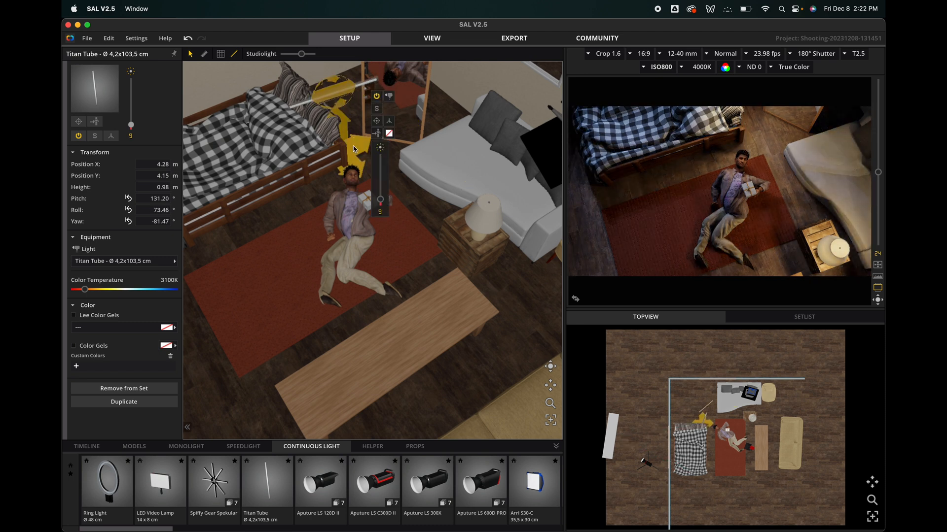
left_click_drag(377, 202, 380, 207)
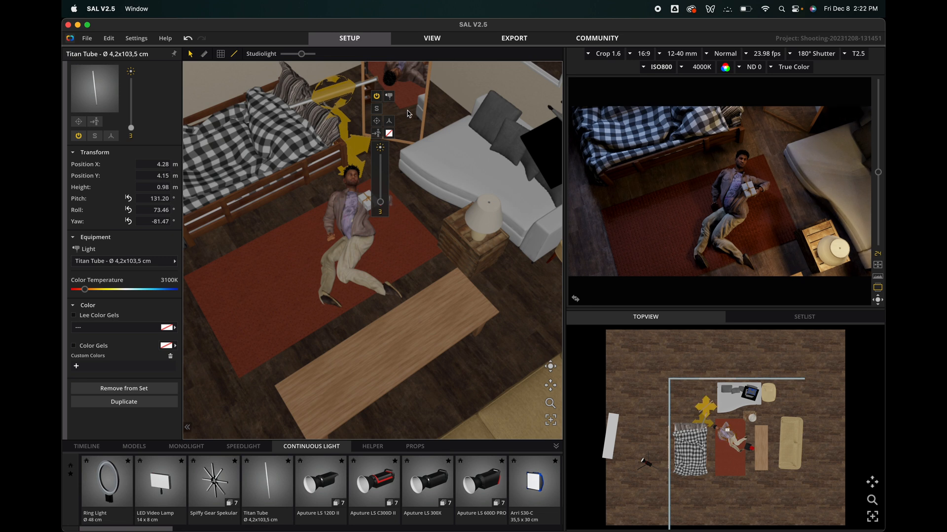
left_click_drag(360, 152, 472, 148)
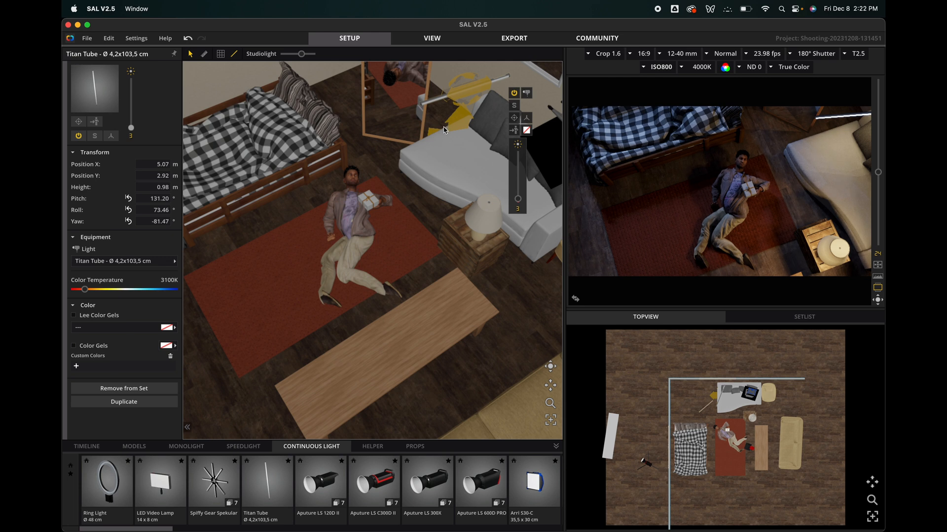
Move the Titan Tube beside the bed to X 4.13 m, Y 3.88 m and the mirror to X 4.42 m, Y 3.02 m
left_click_drag(430, 132, 296, 120)
left_click_drag(402, 115, 426, 103)
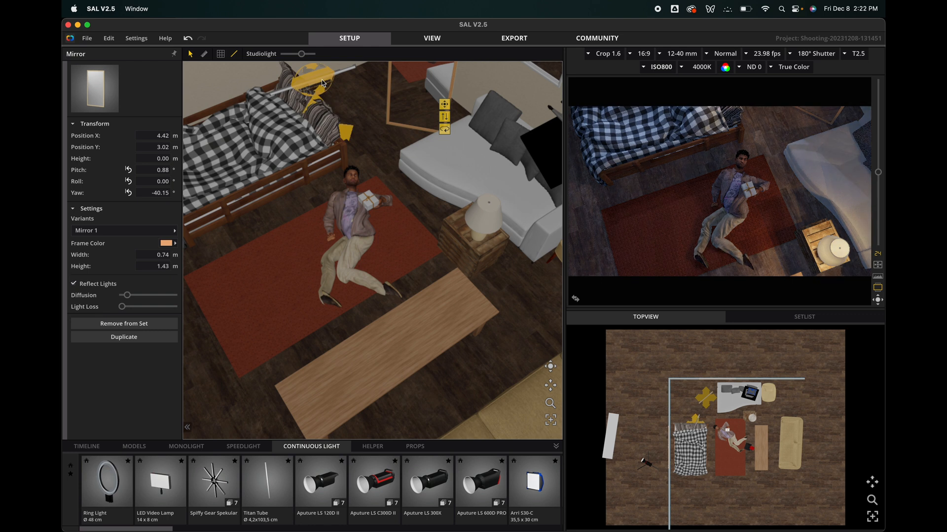
left_click(345, 137)
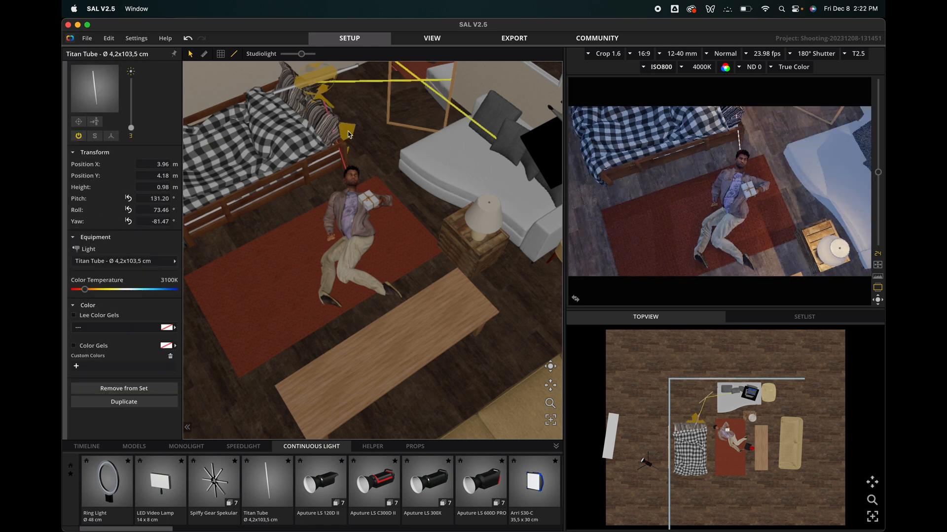
left_click_drag(353, 134, 367, 134)
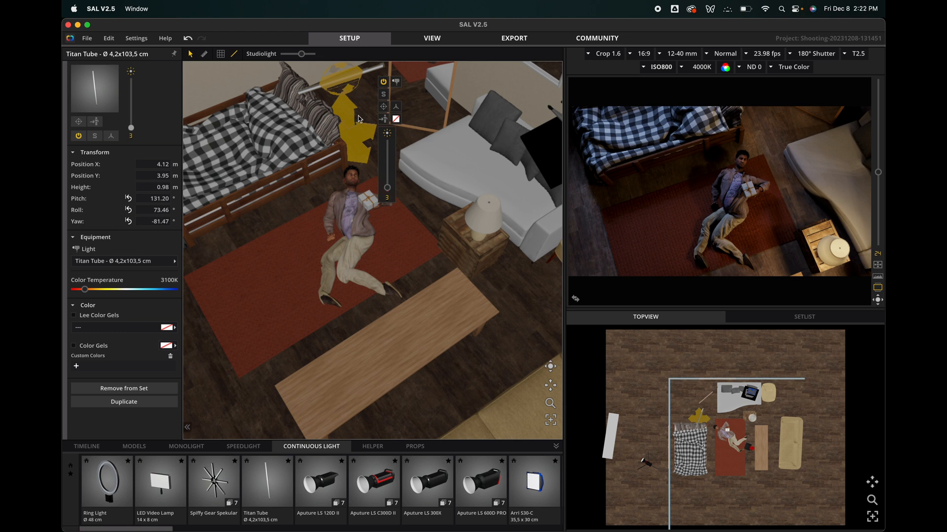
left_click_drag(362, 127, 365, 125)
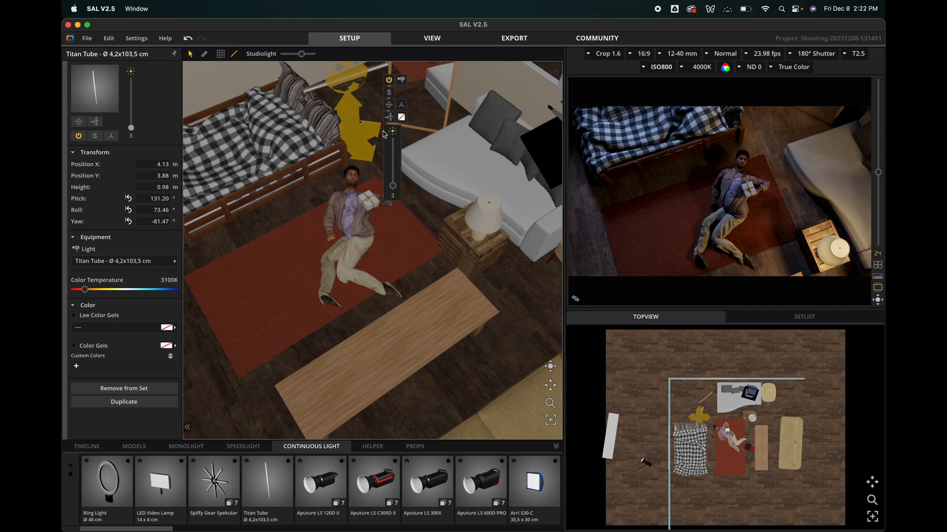
Pose the performer's left foot slightly farther out toward the wooden bench
left_click(383, 291)
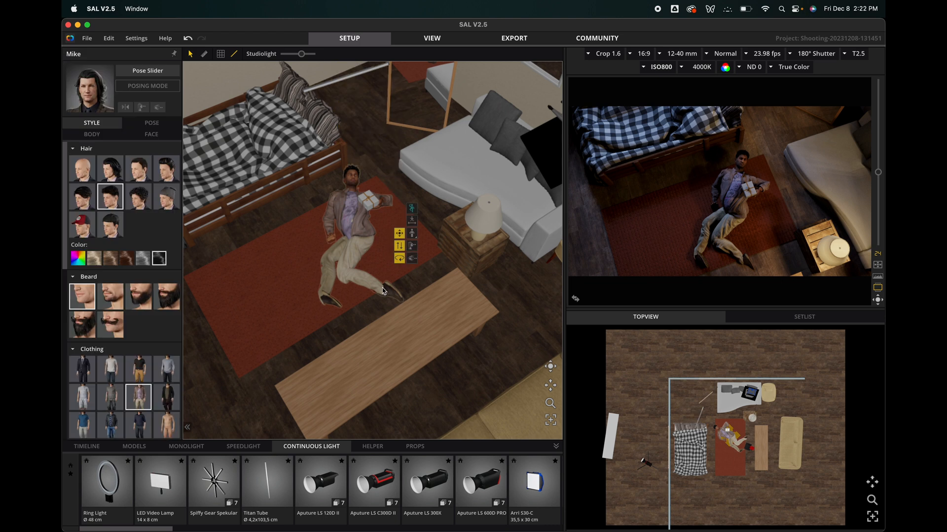
left_click(413, 222)
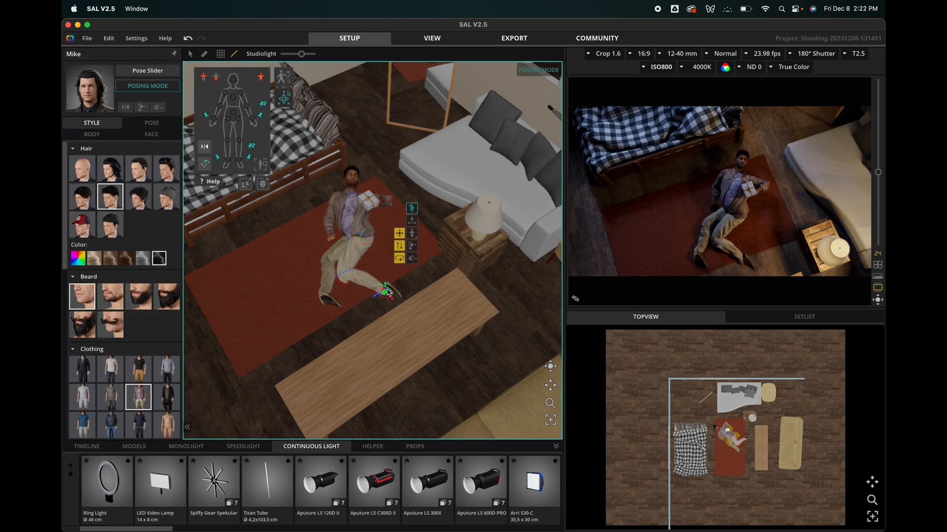
left_click_drag(385, 284, 403, 283)
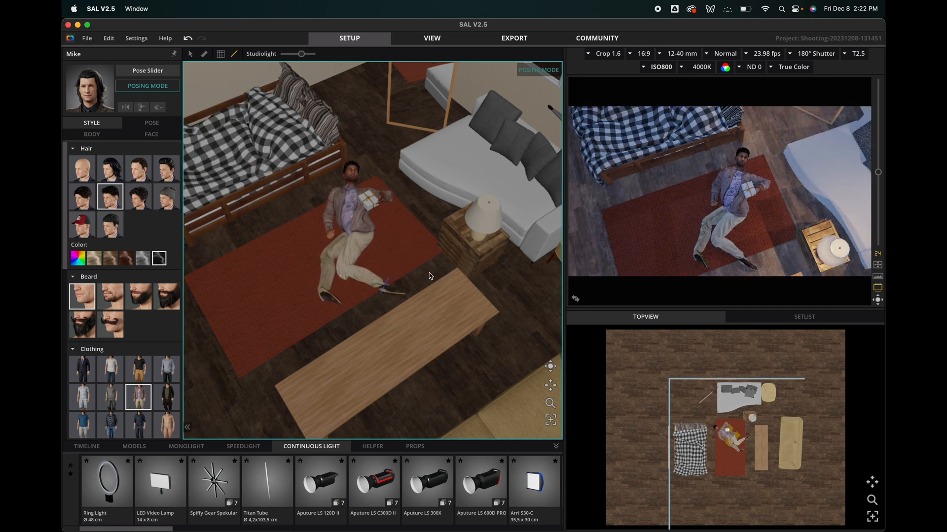
Turn the performer's right foot to point down the rug and nudge the mirror to X 4.51 m, Y 3.12 m
left_click(324, 295)
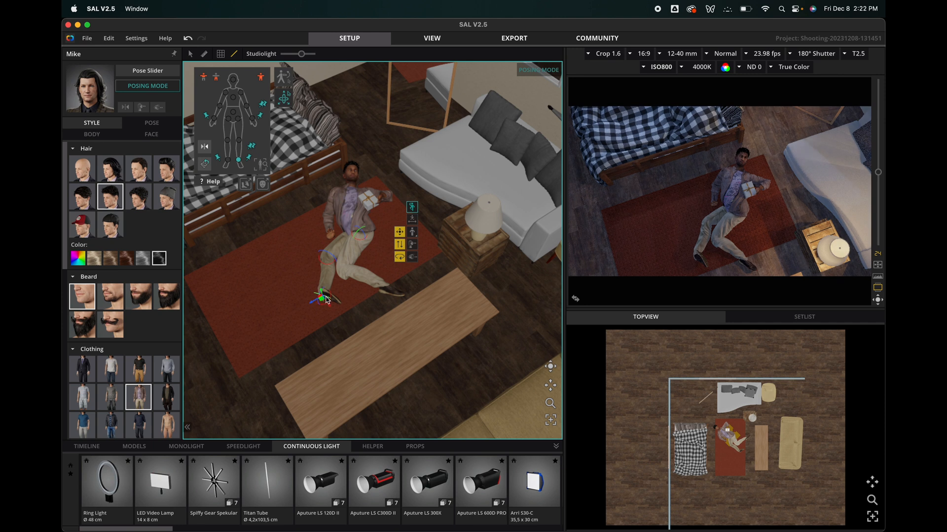
left_click_drag(328, 297, 328, 301)
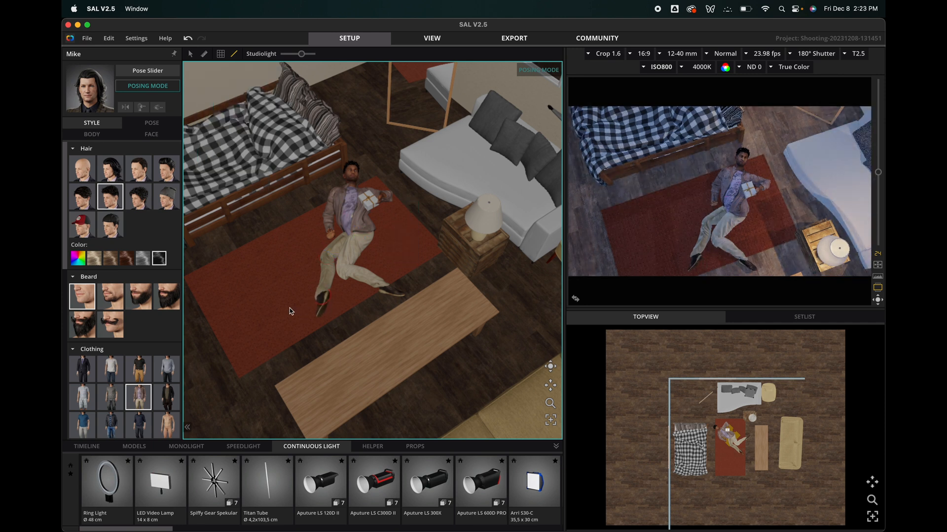
left_click_drag(262, 307, 261, 308)
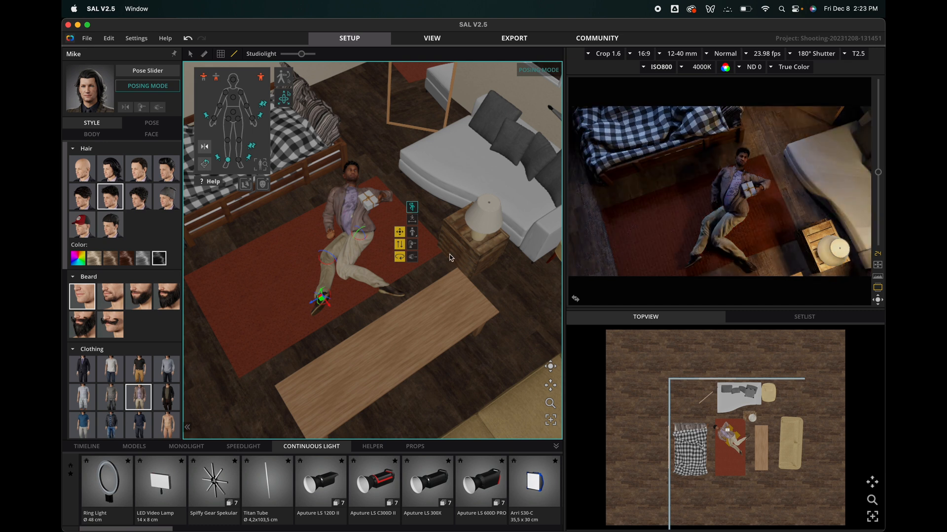
key("super+z")
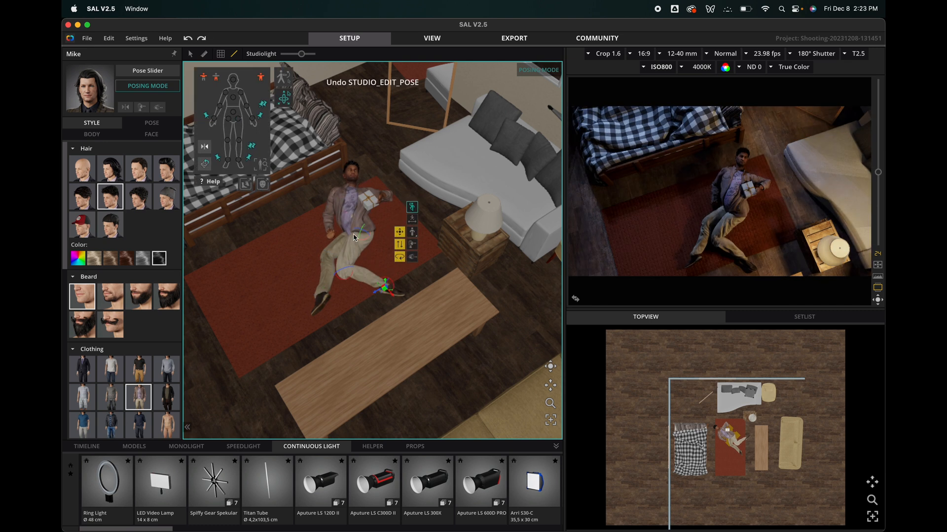
key("super+shift+z")
left_click(417, 124)
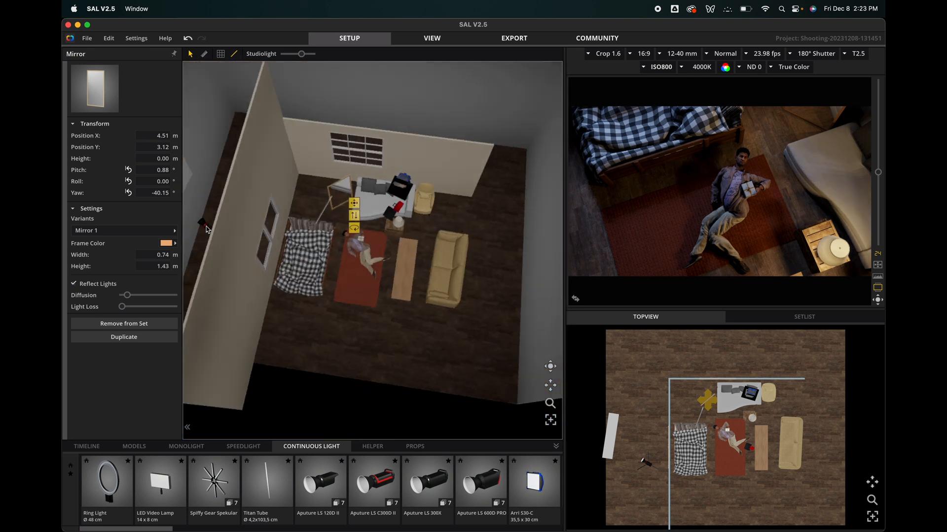
Set the Aputure LS C300D II outside the window to 5600K and intensity 17 with Lee gel 201 Full C.T. Blue
left_click(201, 221)
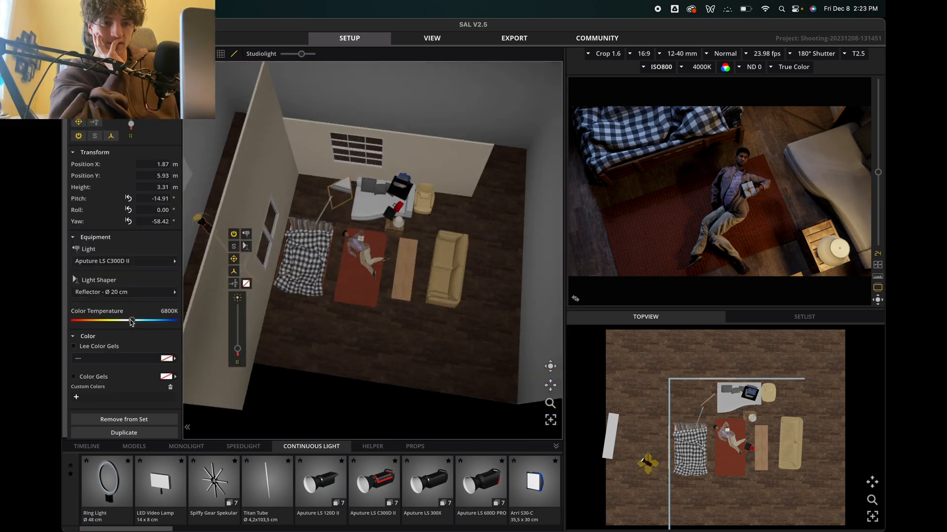
left_click_drag(126, 321, 116, 322)
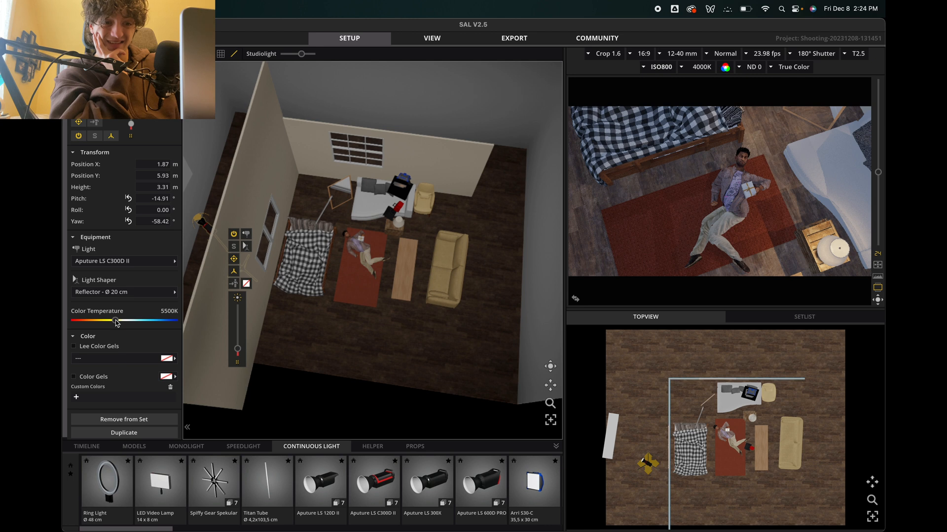
left_click(175, 359)
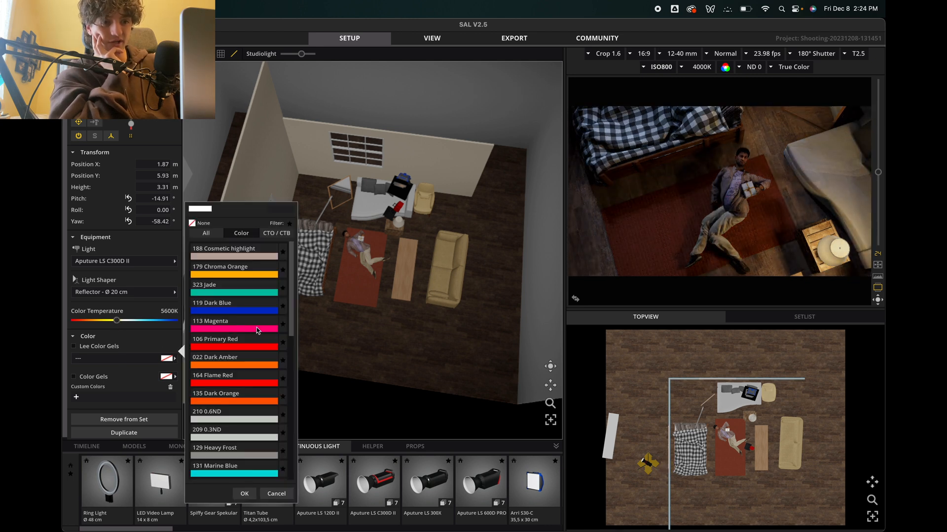
scroll(260, 337, "down", 3)
left_click(262, 235)
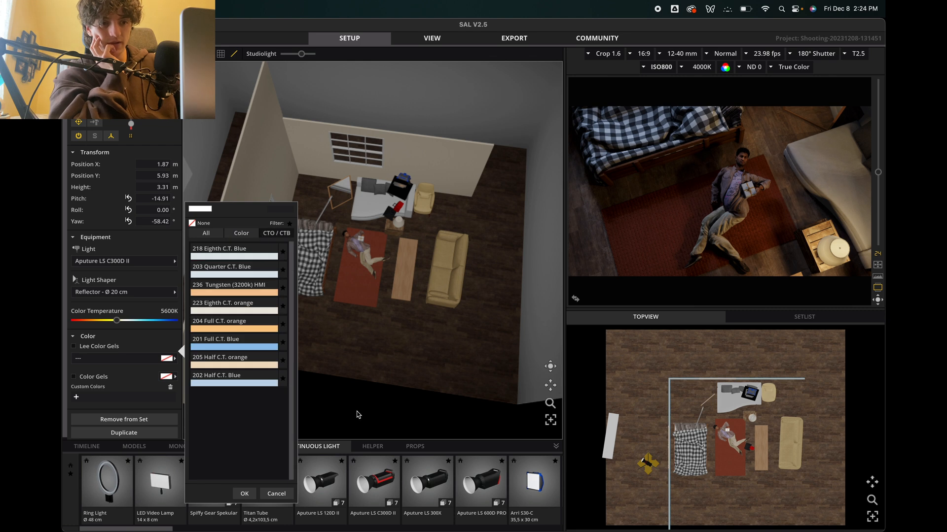
left_click(252, 347)
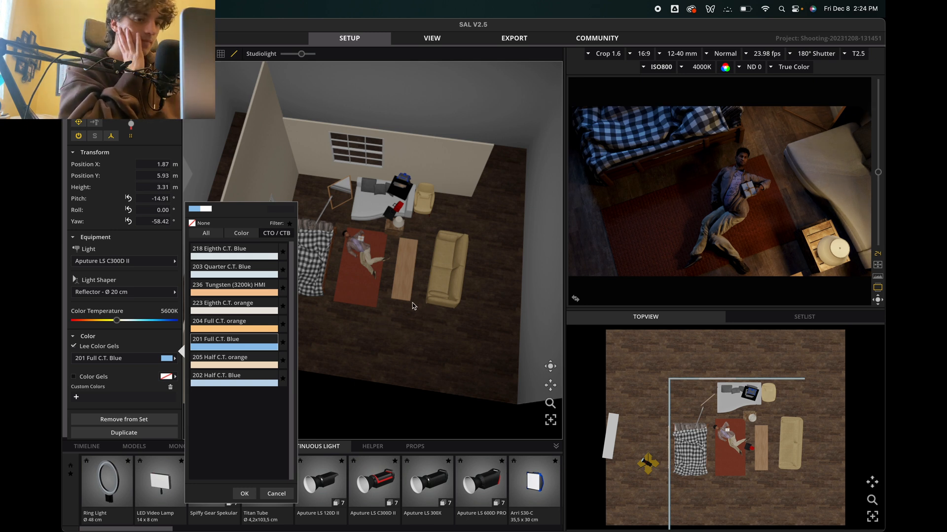
left_click(146, 124)
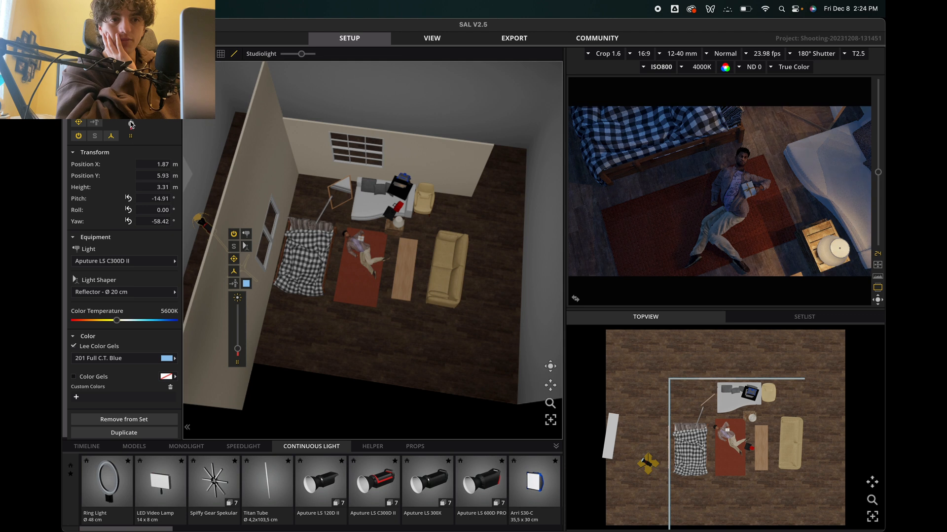
left_click_drag(131, 125, 132, 123)
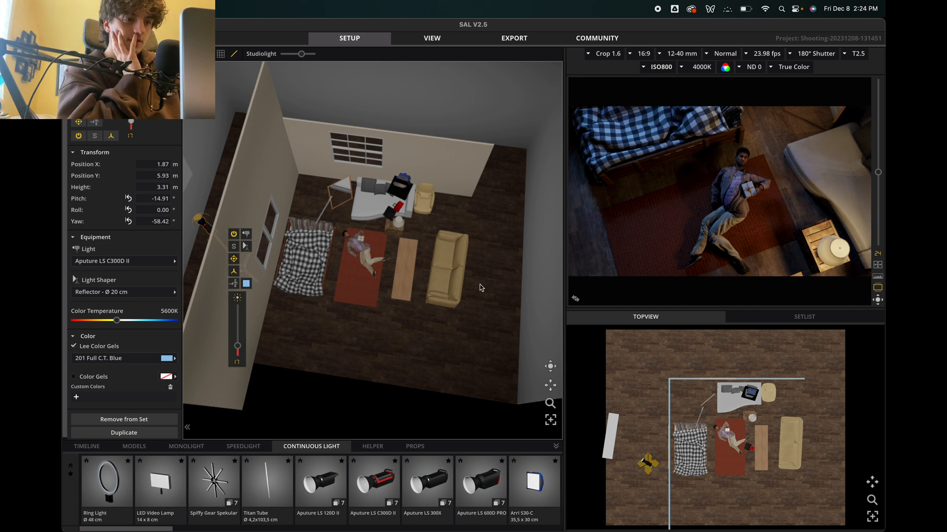
Dim the bedside lamp on the wooden crate to 10
left_click(400, 226)
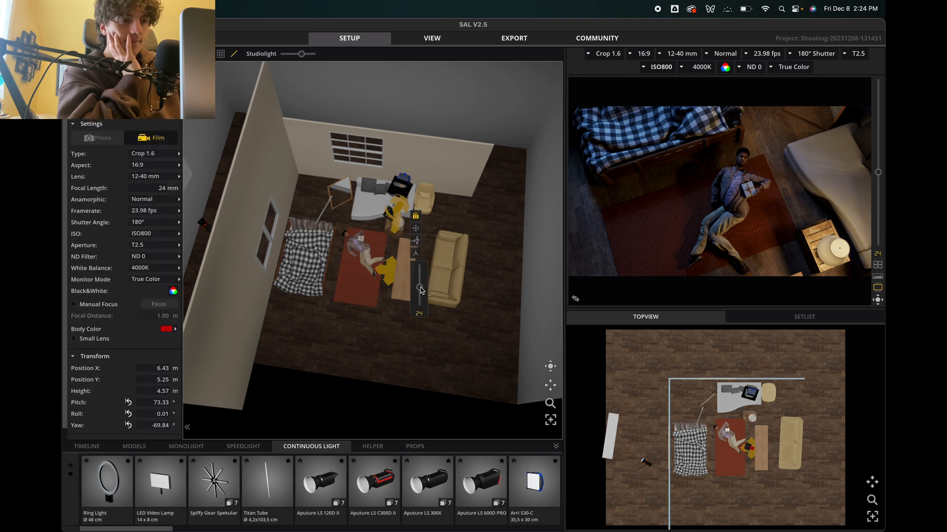
left_click(316, 223)
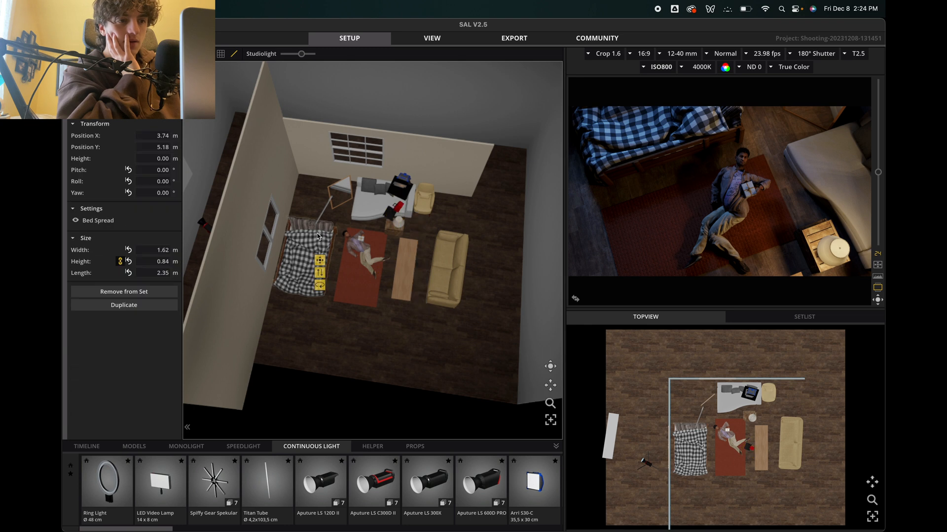
left_click(401, 227)
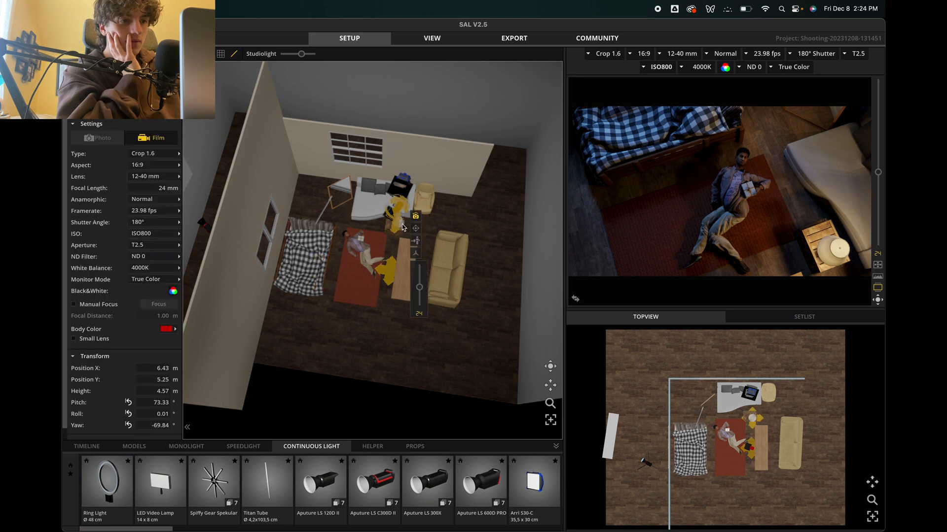
left_click(754, 421)
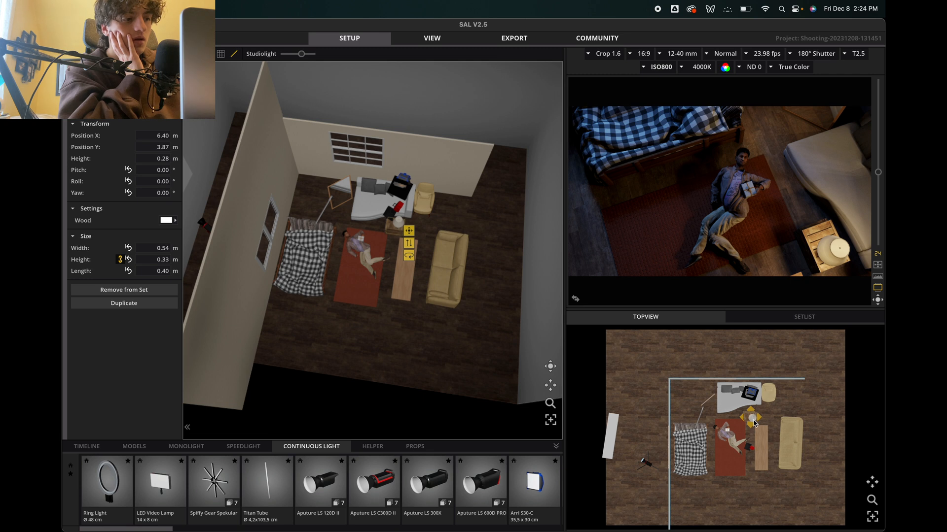
left_click_drag(551, 365, 442, 272)
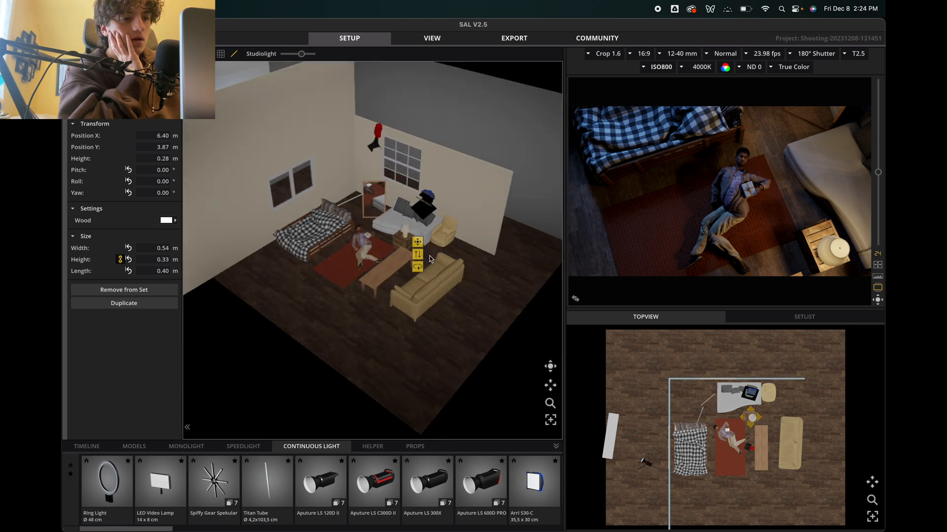
left_click(407, 234)
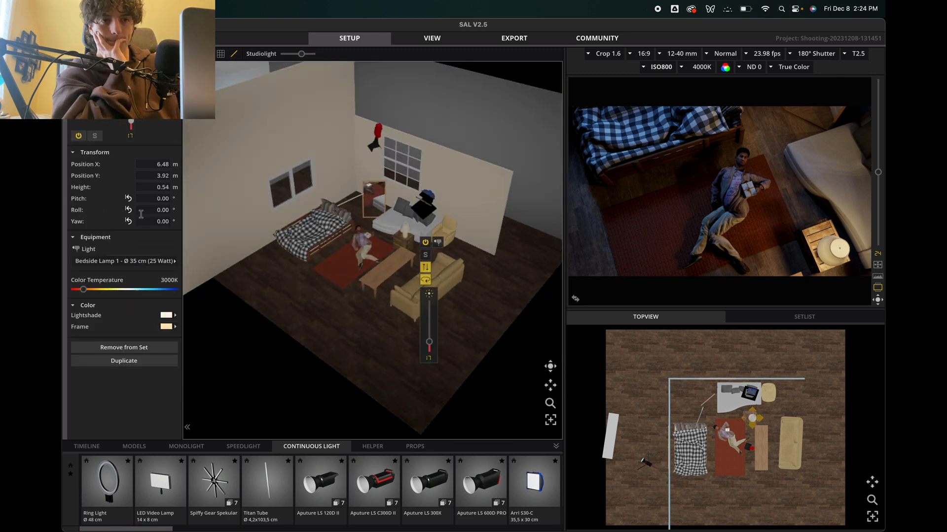
left_click_drag(132, 122, 131, 126)
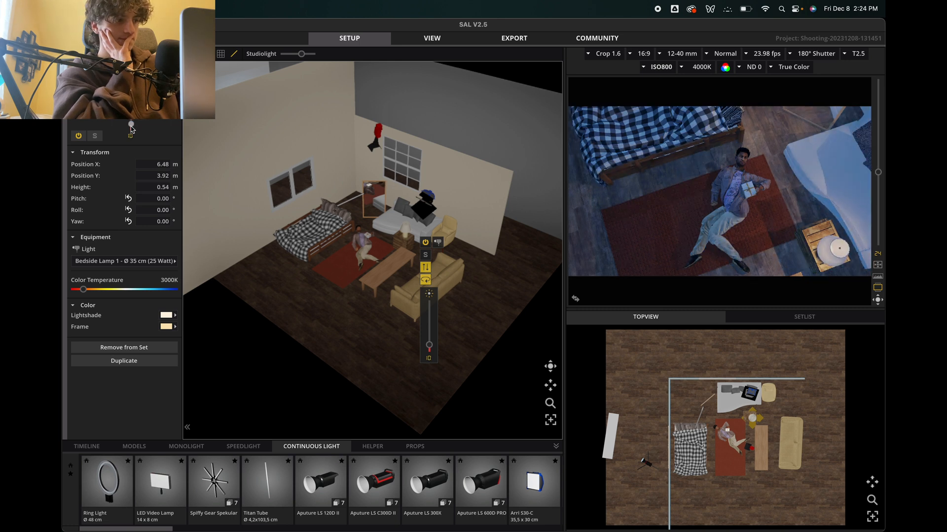
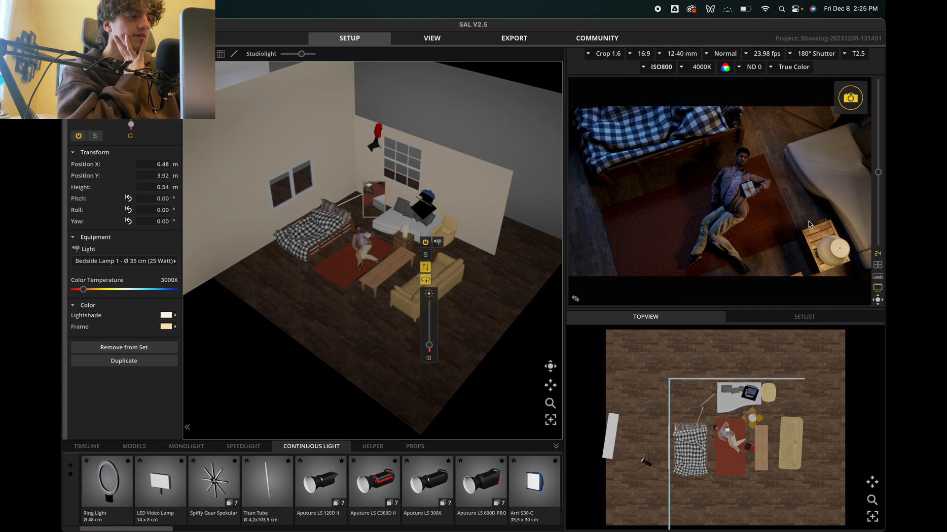
Move the mirror back to X 4.46 m, Y 3.42 m and take a snapshot of the camera view
left_click_drag(376, 202, 366, 205)
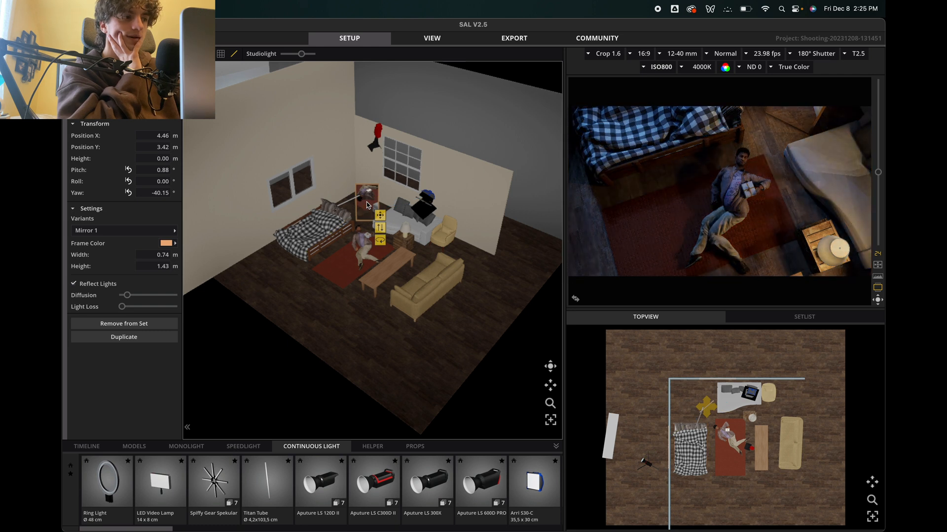
mouse_move(696, 214)
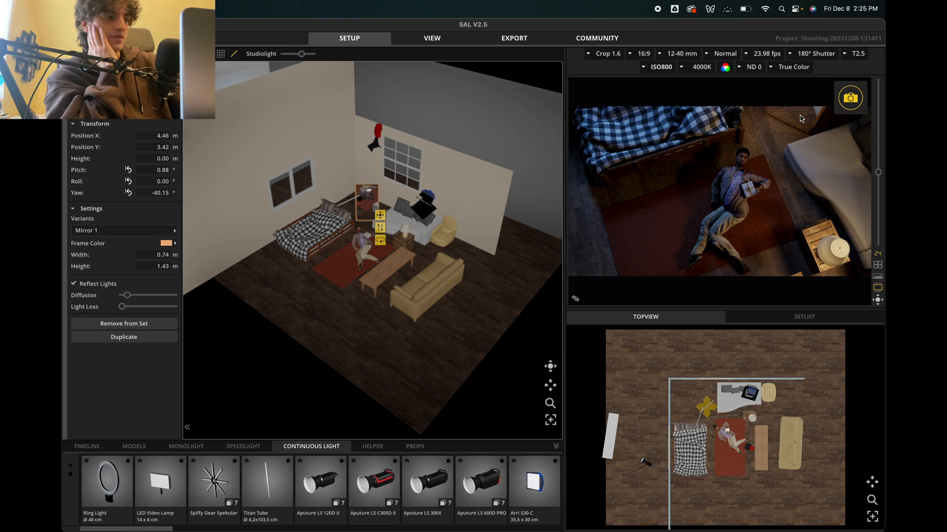
left_click(852, 103)
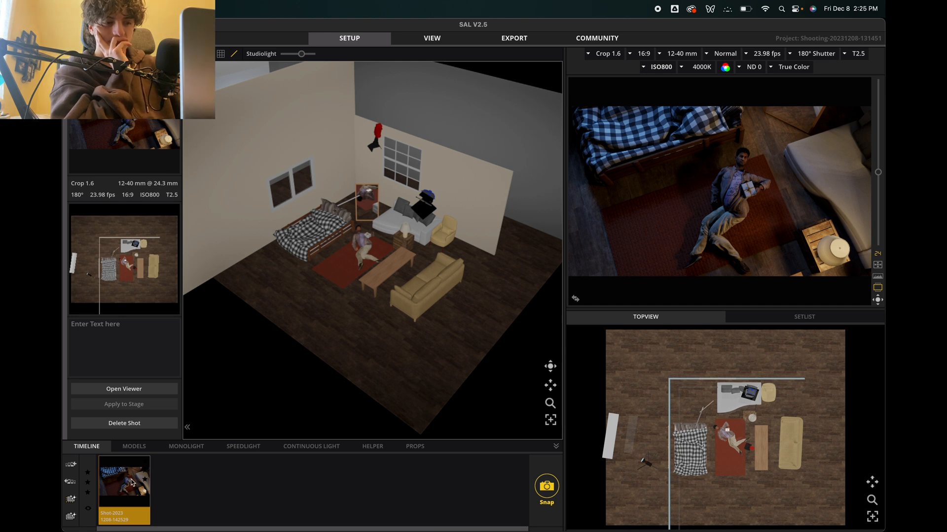
Render the snapshot and export it as Untitled.jpg into a new folder named Girls Like You
left_click(71, 501)
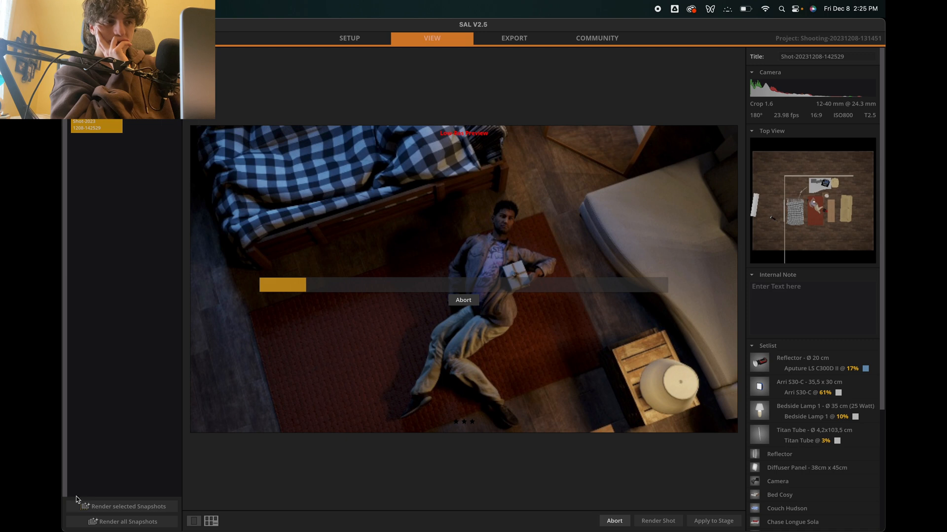
left_click(827, 513)
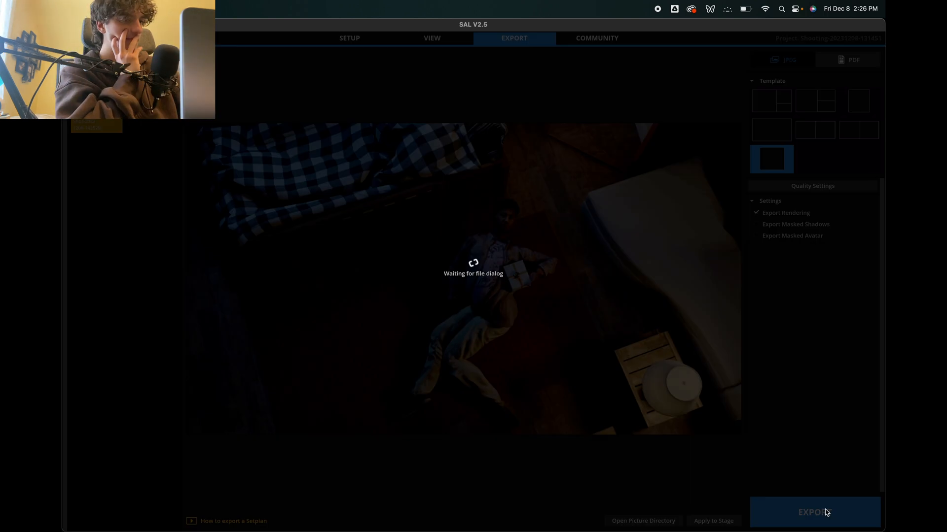
left_click(380, 294)
type("Girls Like You")
key("Return")
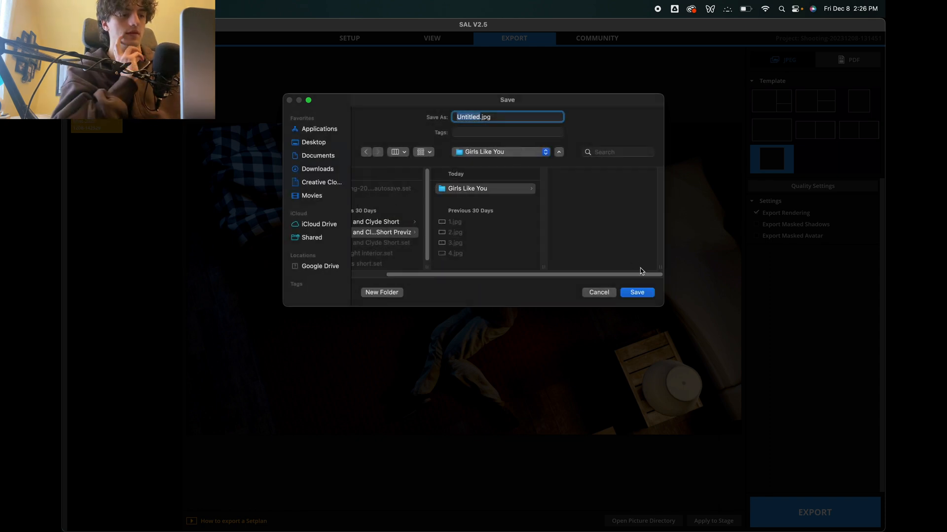
left_click(635, 293)
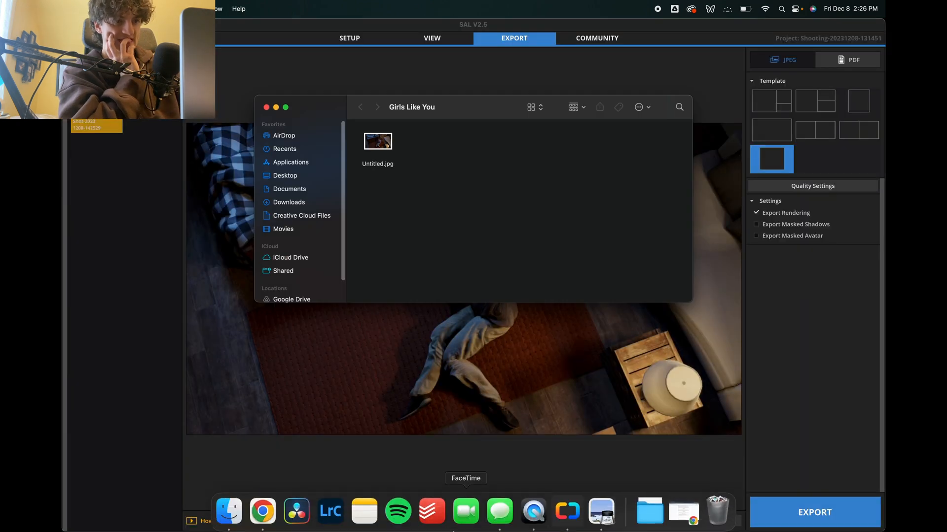
Open the exported Untitled.jpg and examine the rendered cabin shot in full screen
double_click(378, 142)
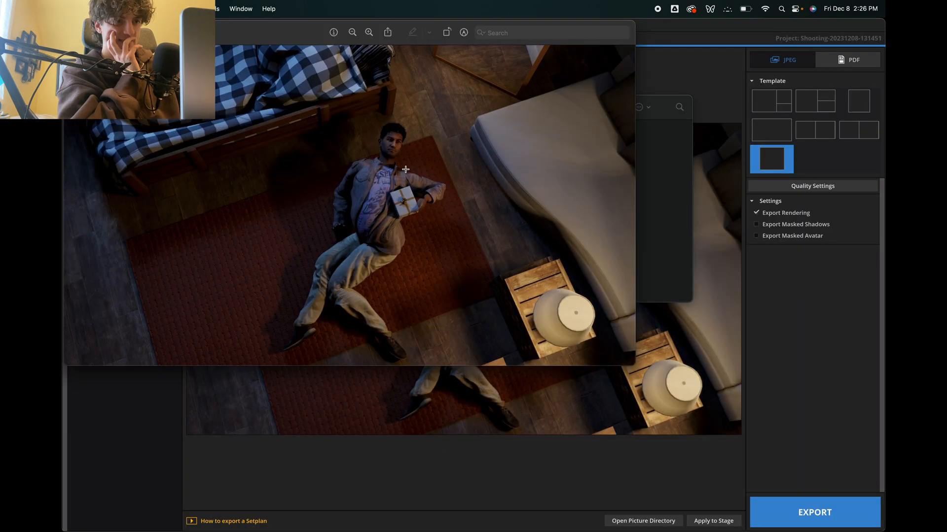
left_click(96, 32)
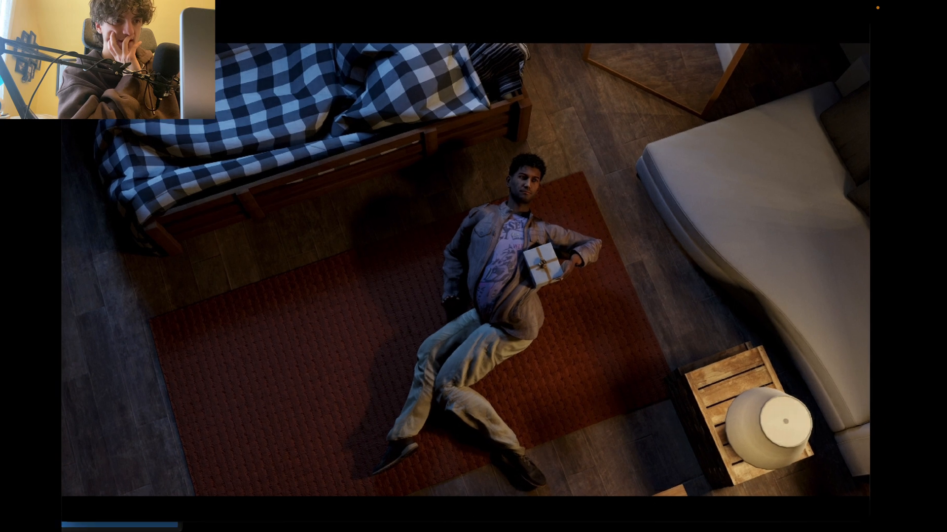